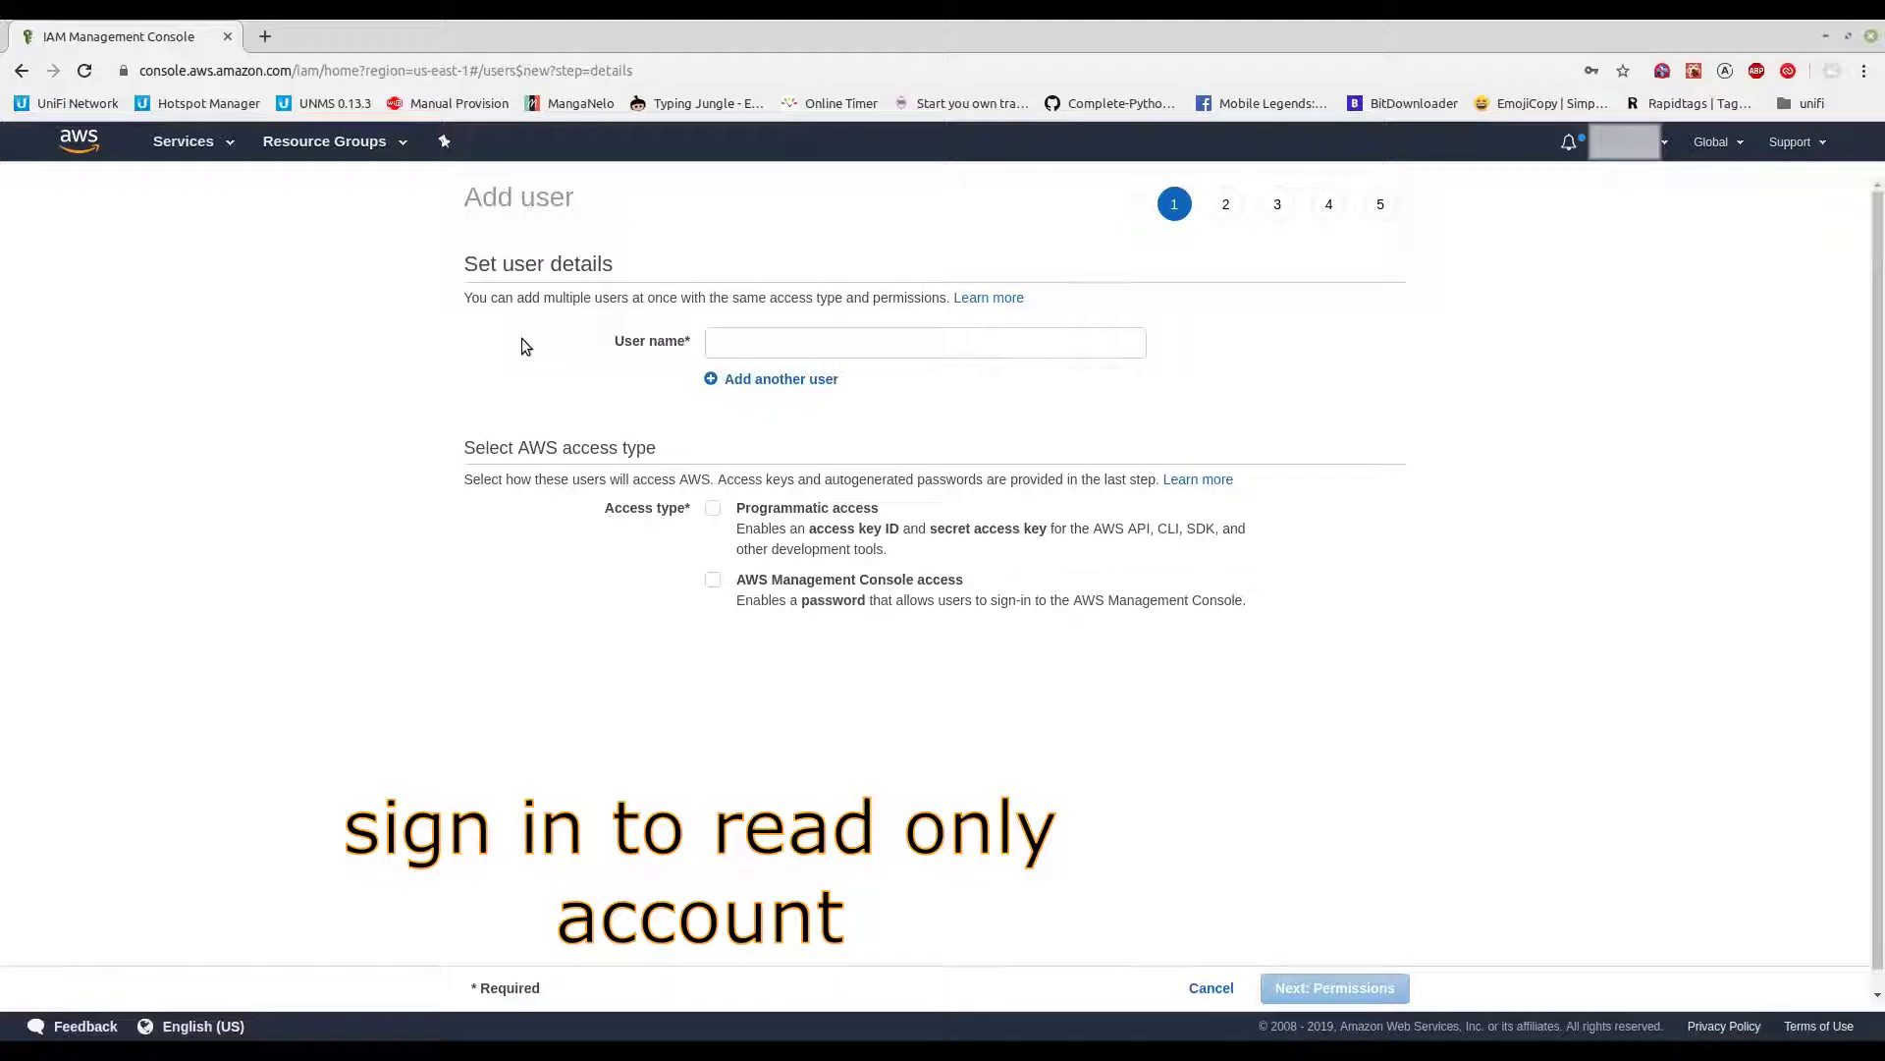
- Name the new user testuser and enable AWS Management Console access for it
left_click(765, 346)
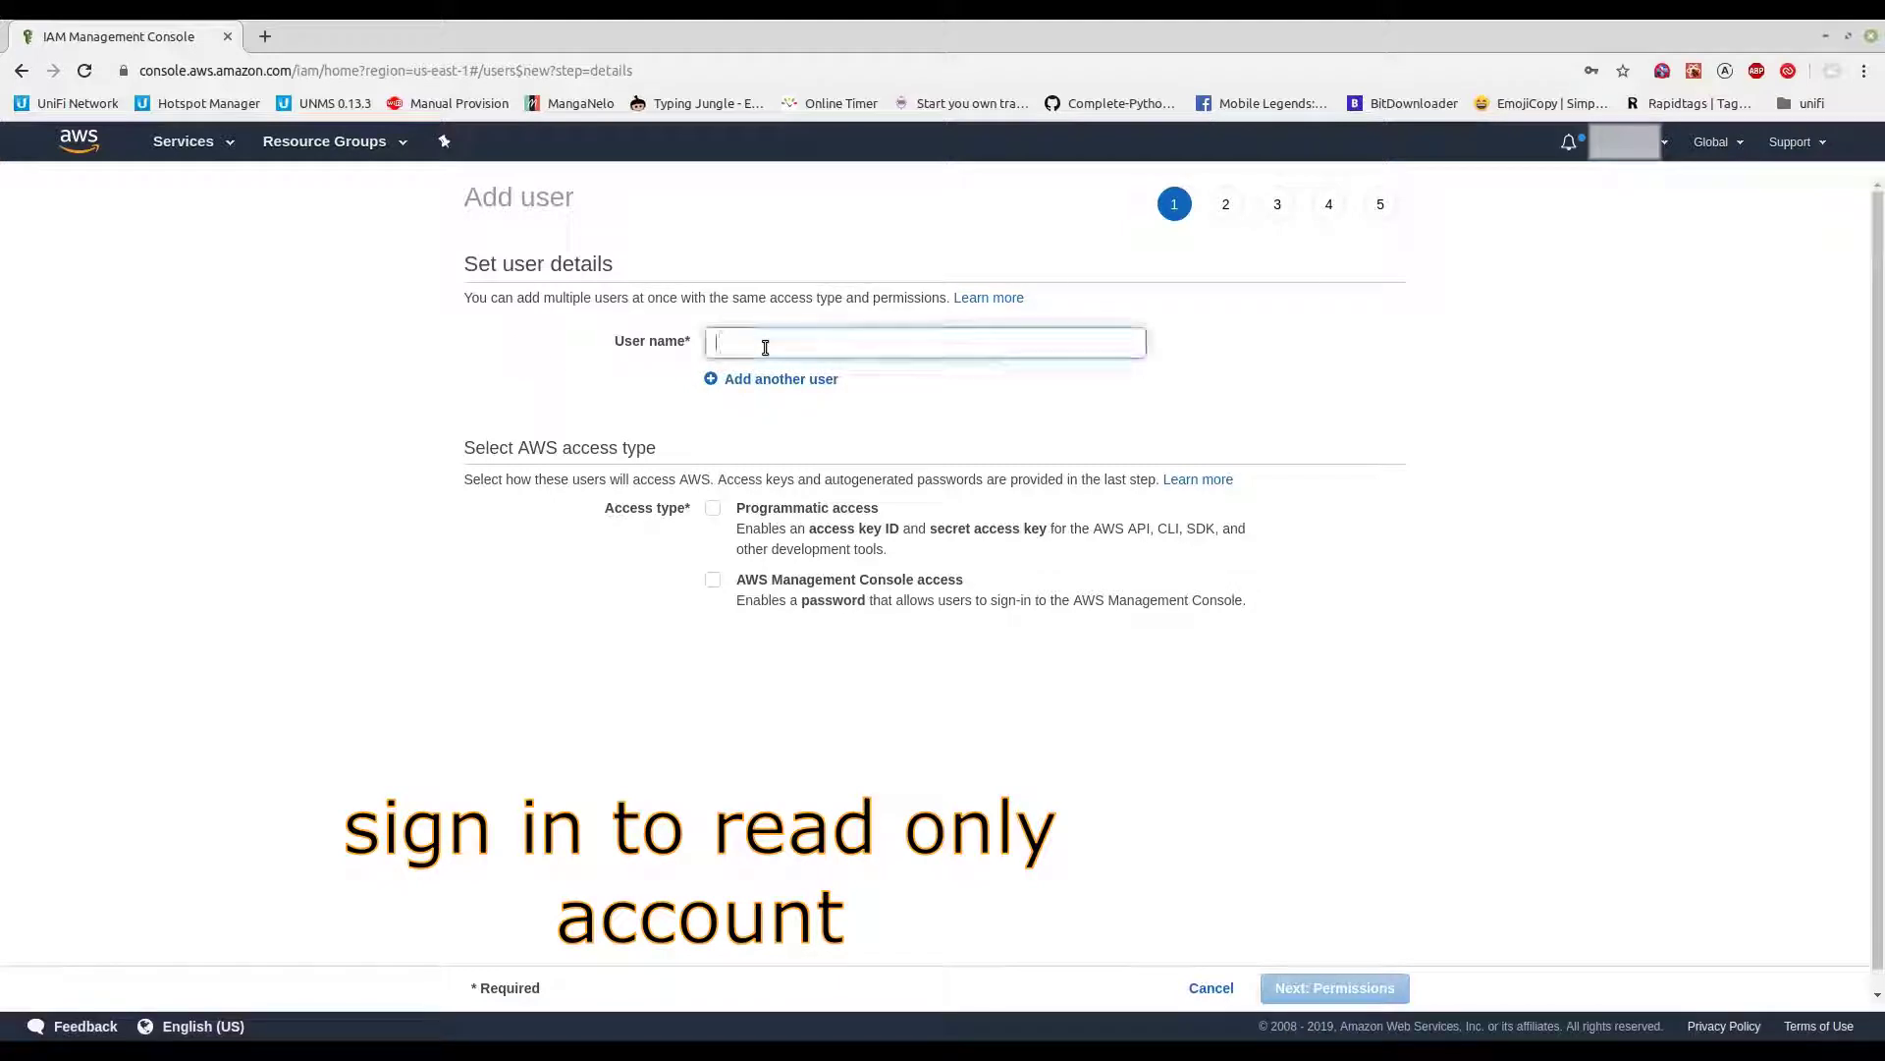
type("t")
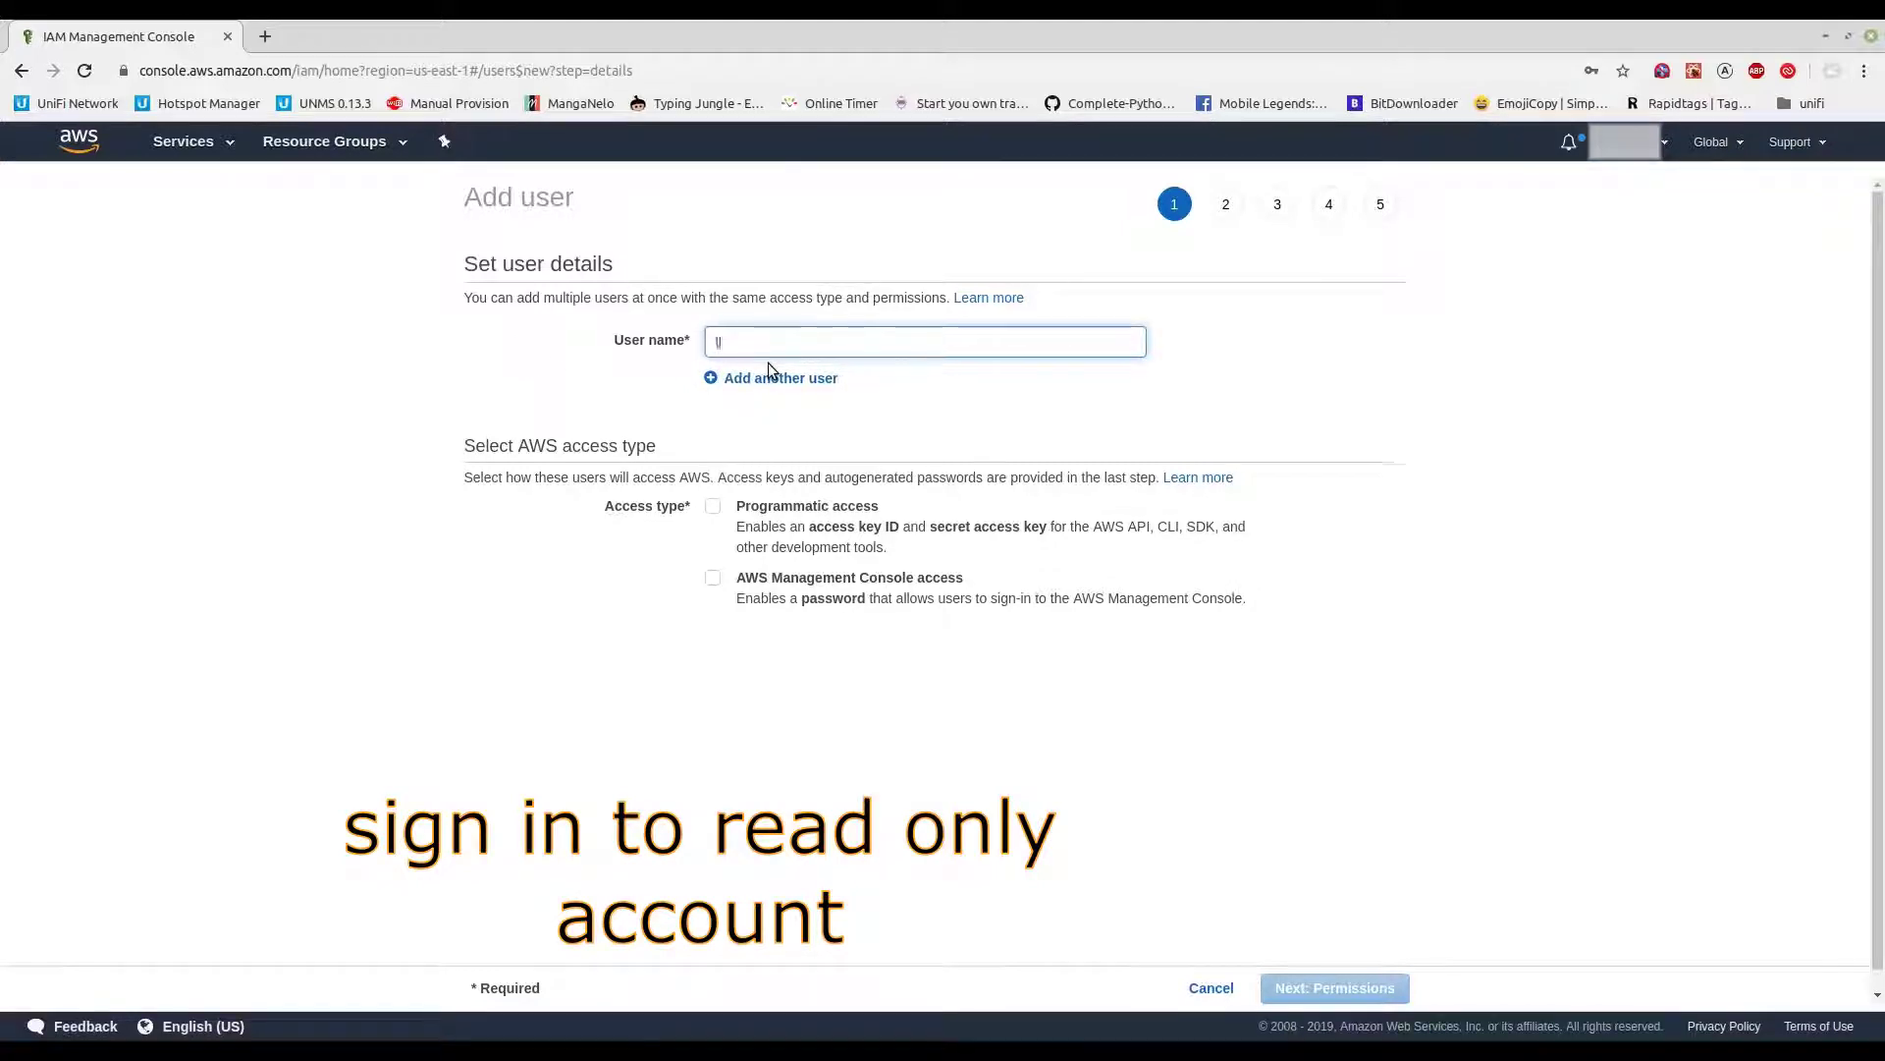
type("estuser")
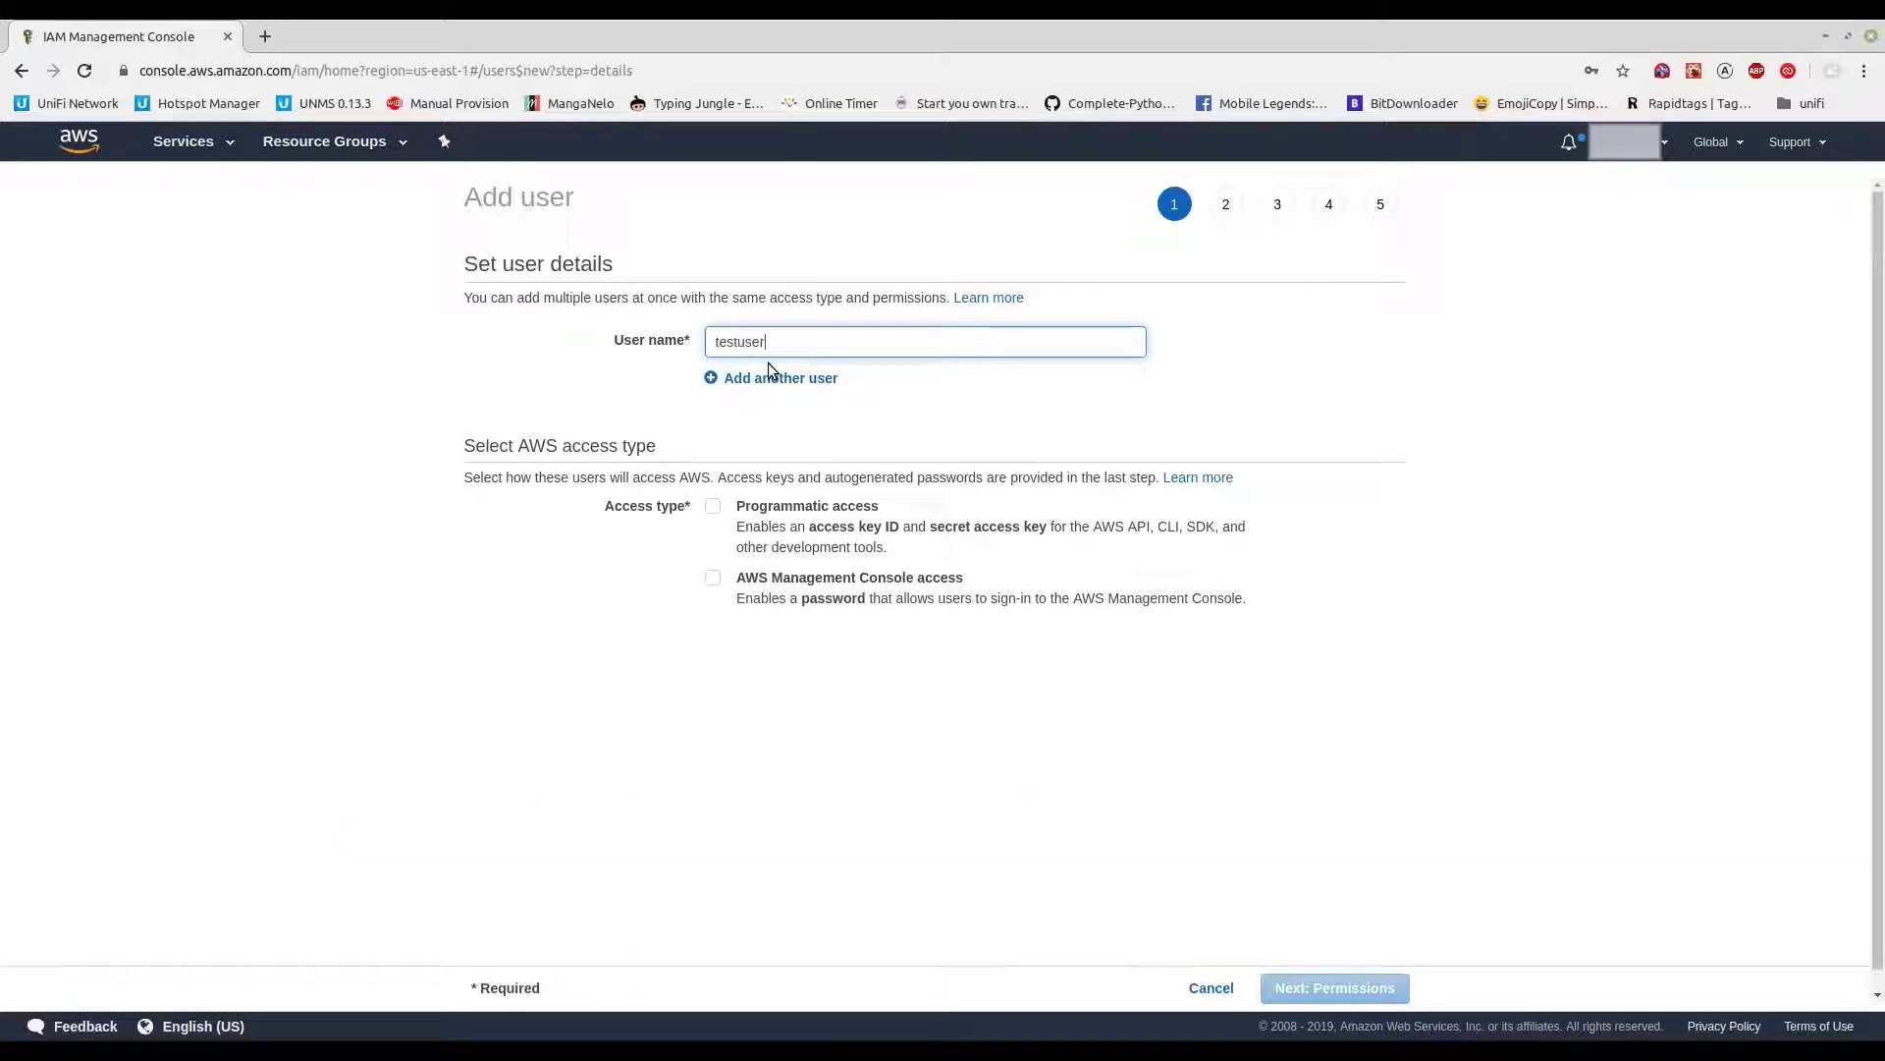
left_click_drag(744, 579, 956, 580)
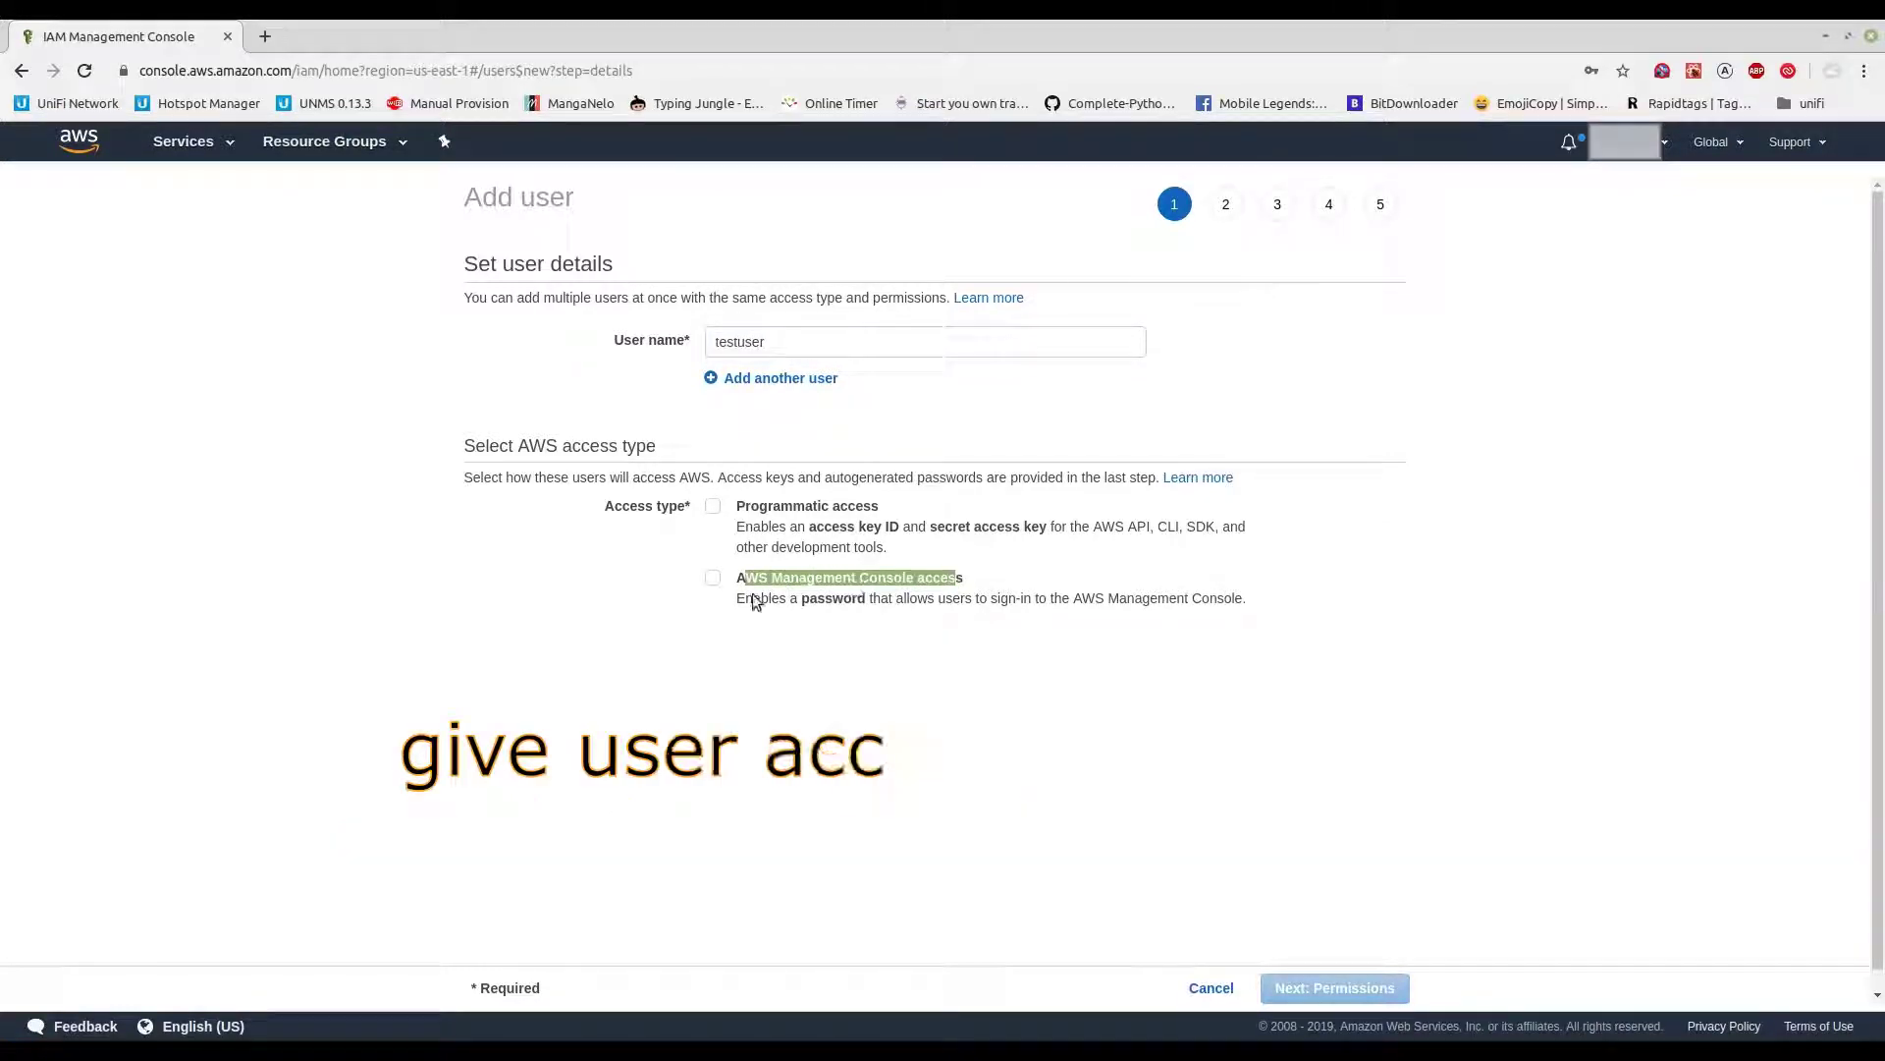
left_click_drag(745, 601, 1252, 600)
left_click(712, 579)
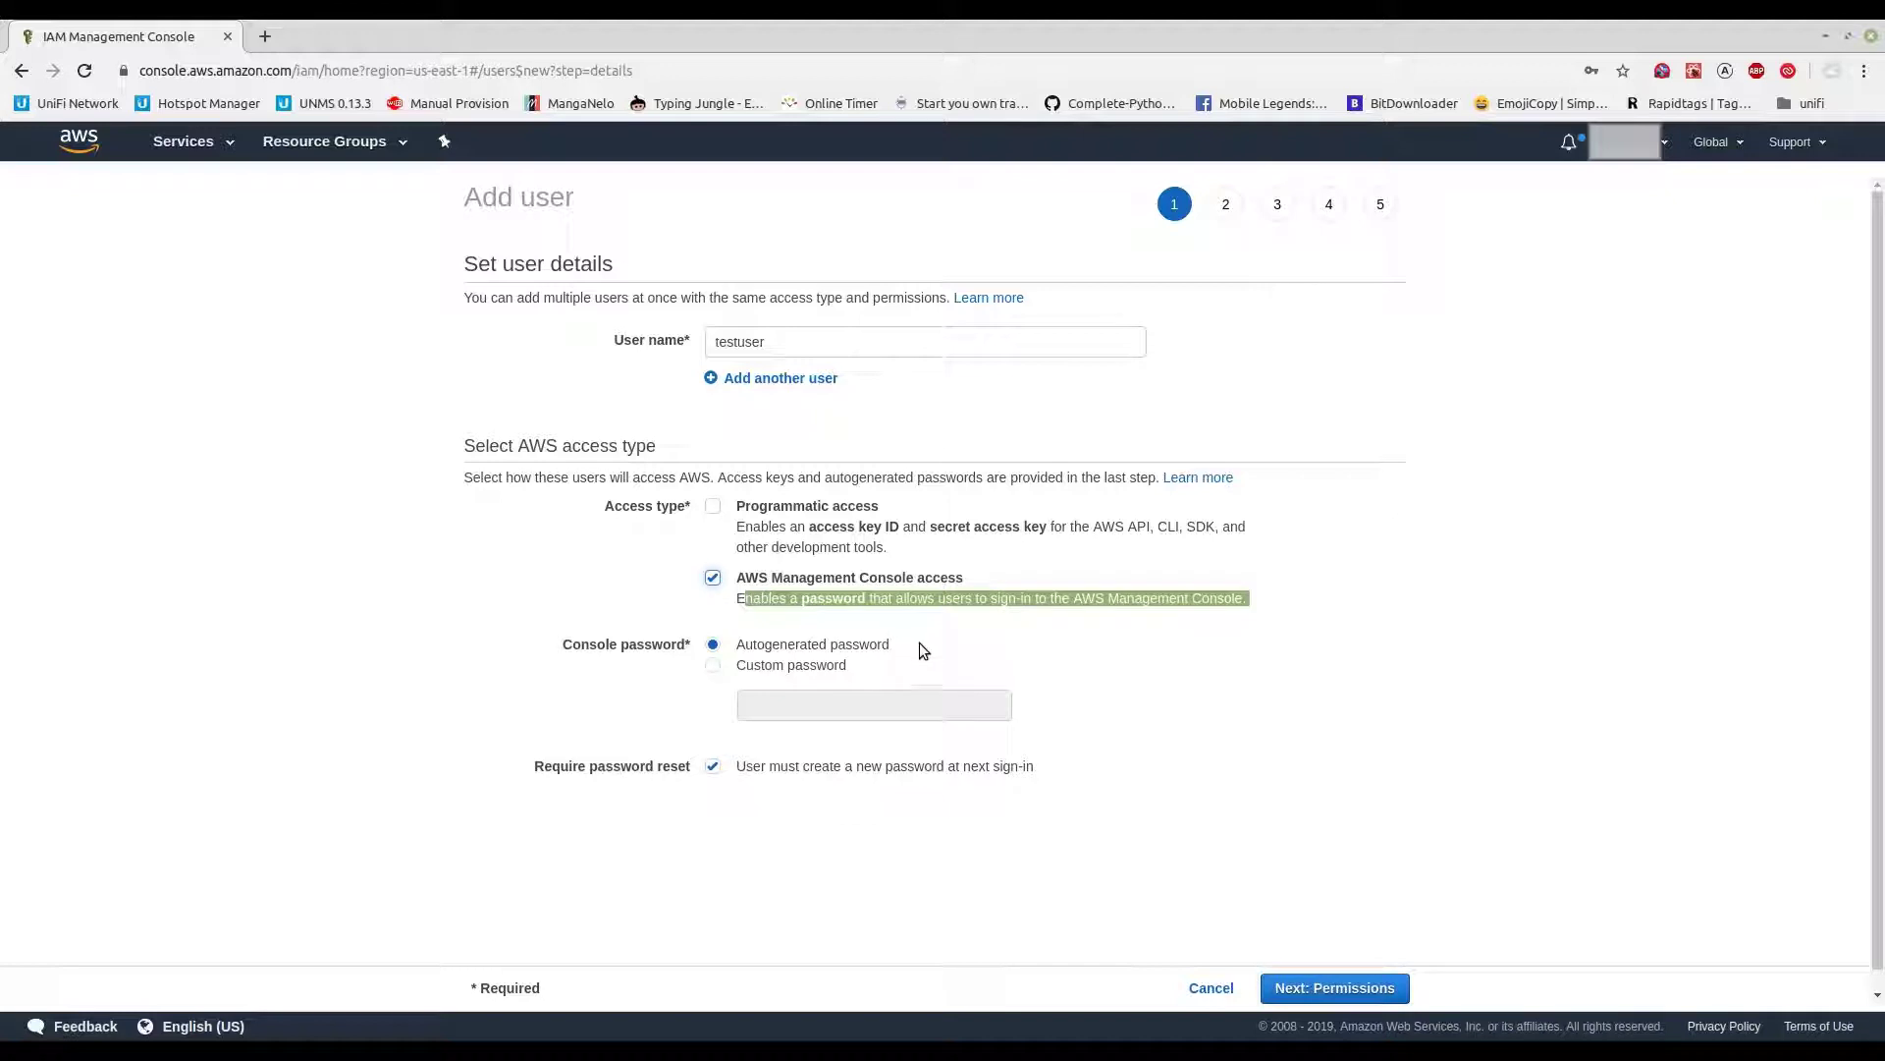
- Set a custom console password for the user, turn off the required password reset, and continue to permissions
left_click(724, 669)
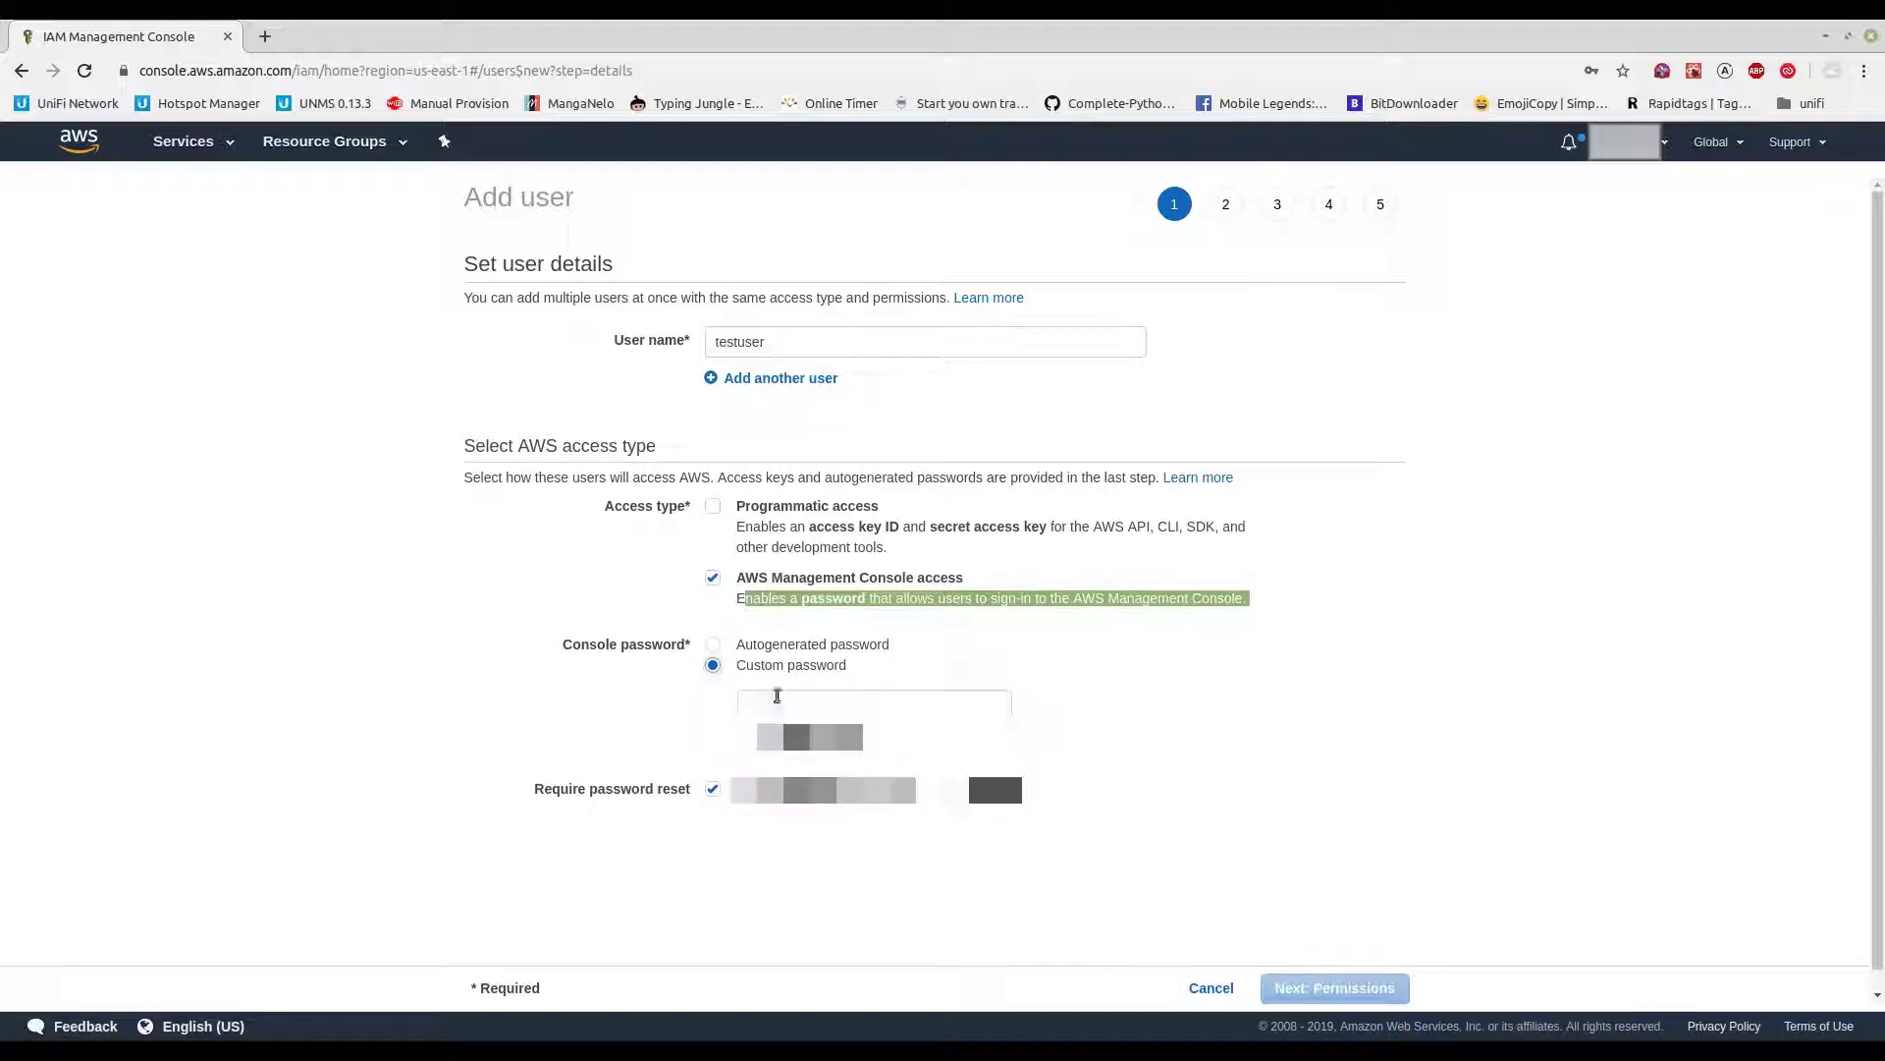
left_click(840, 709)
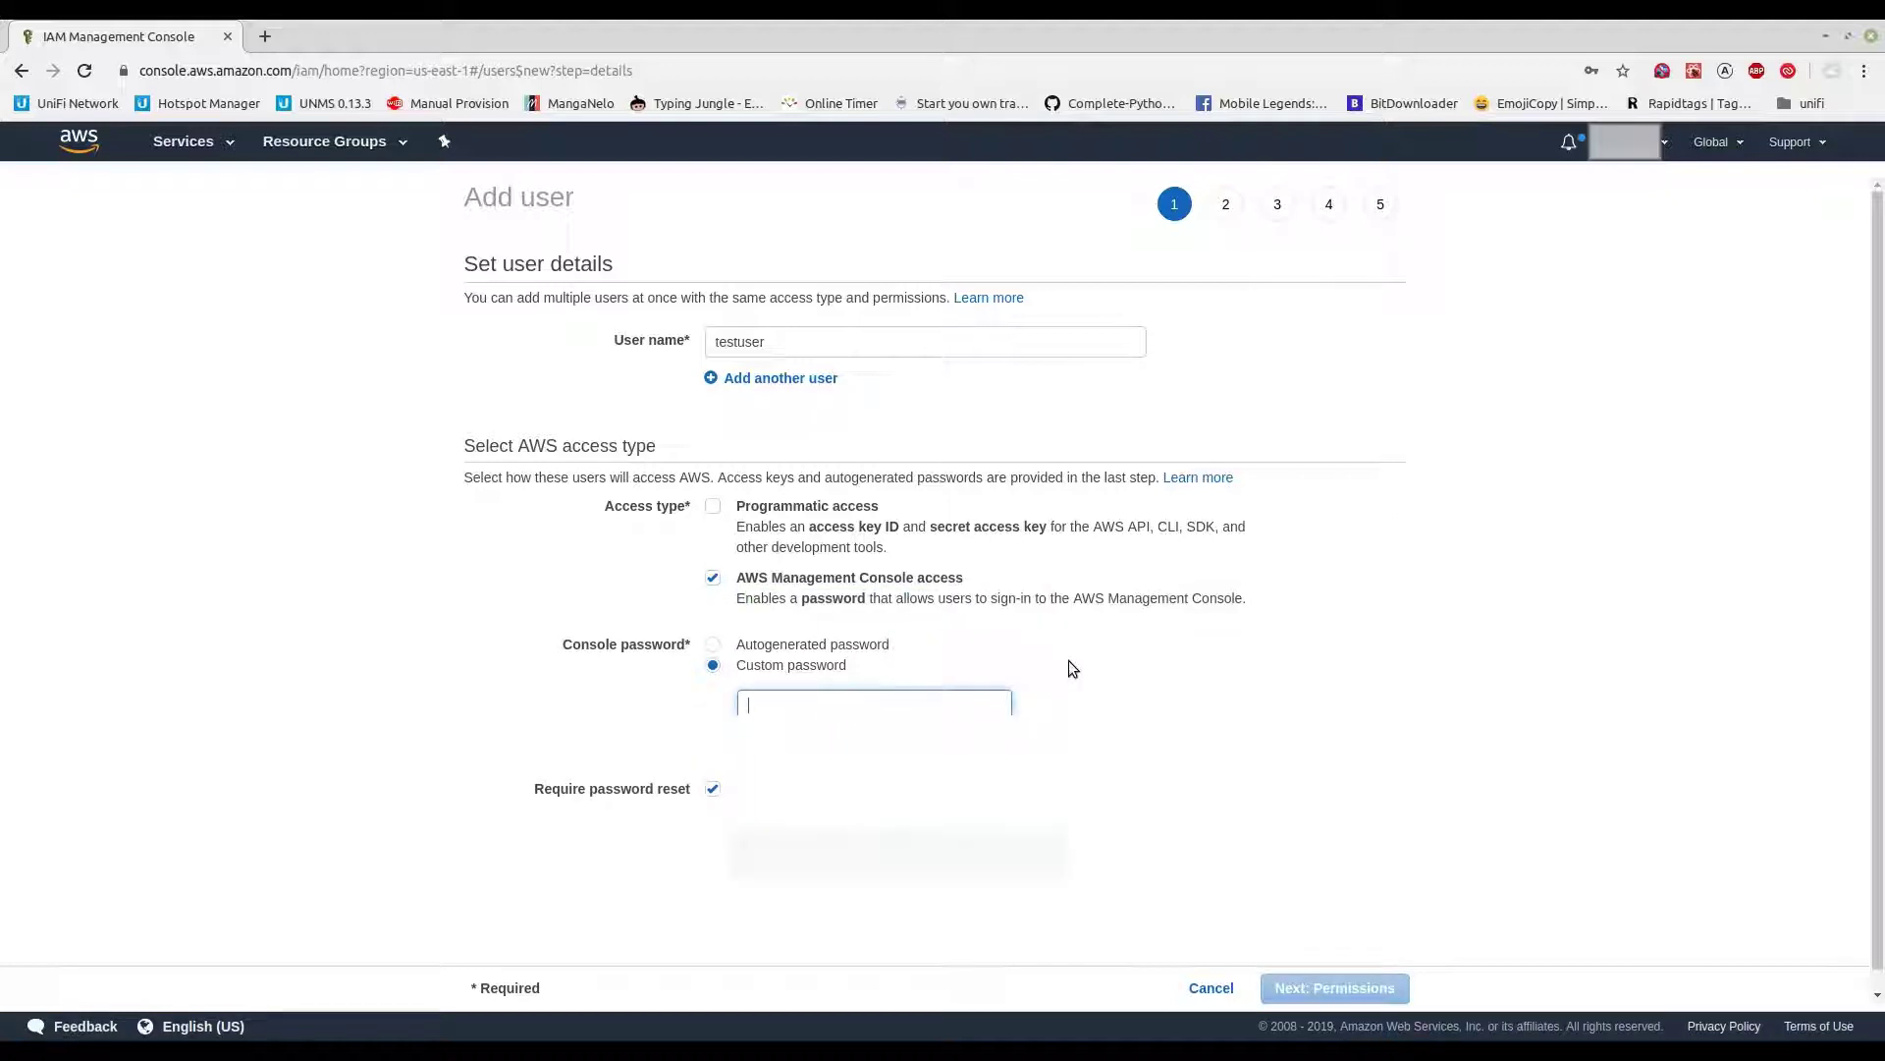
type("•••••••••")
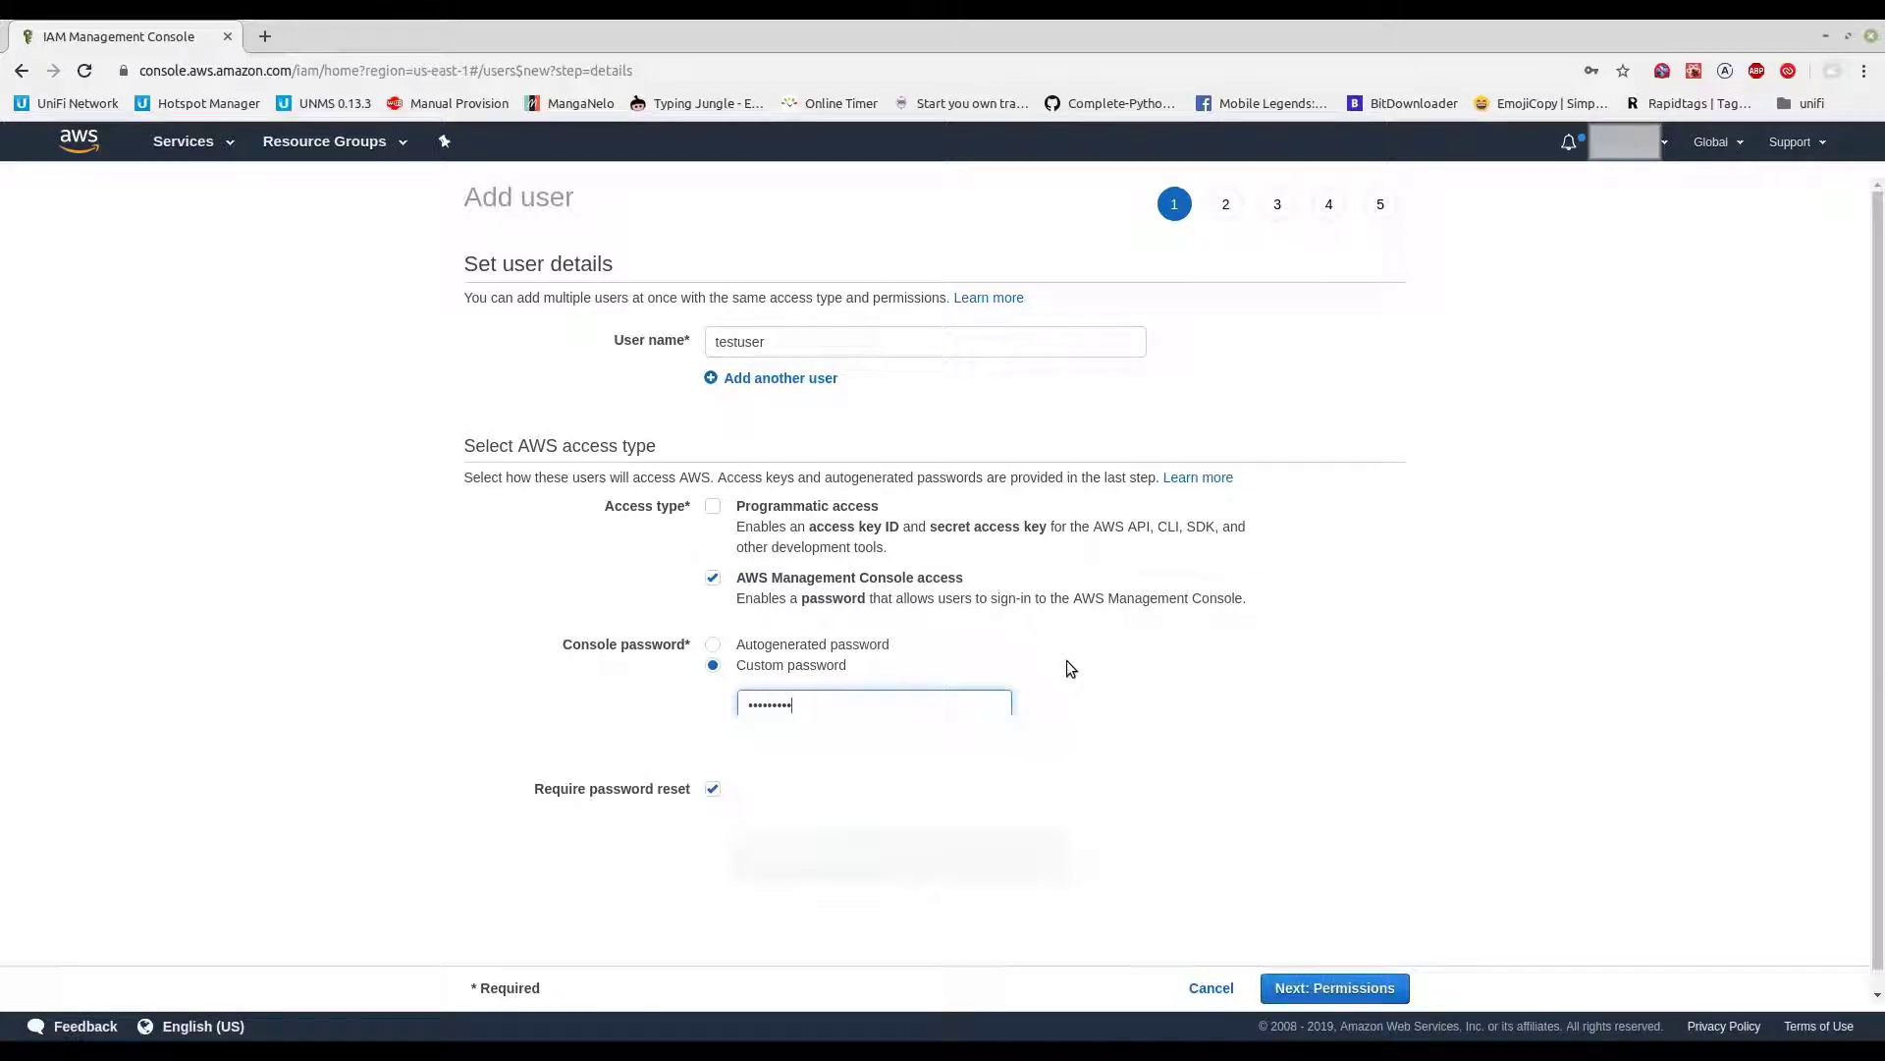
left_click(1078, 675)
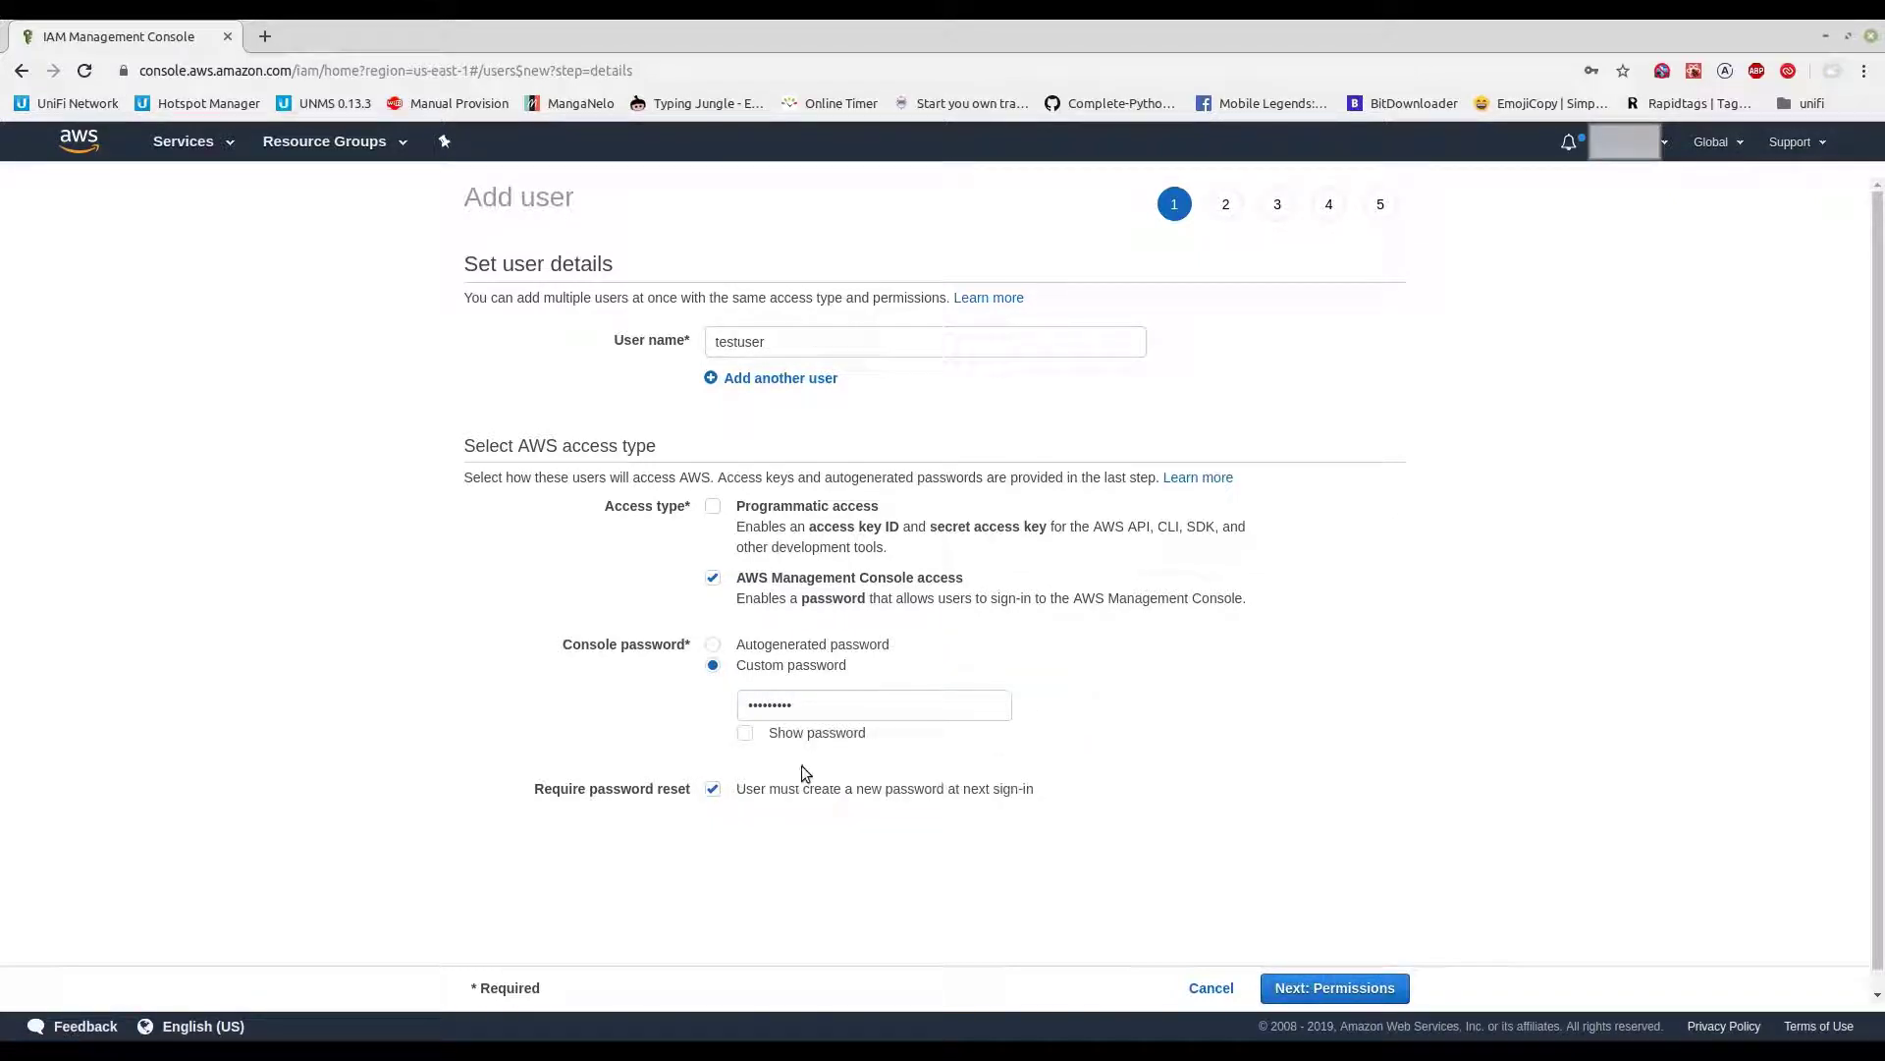
left_click(714, 792)
left_click(1328, 990)
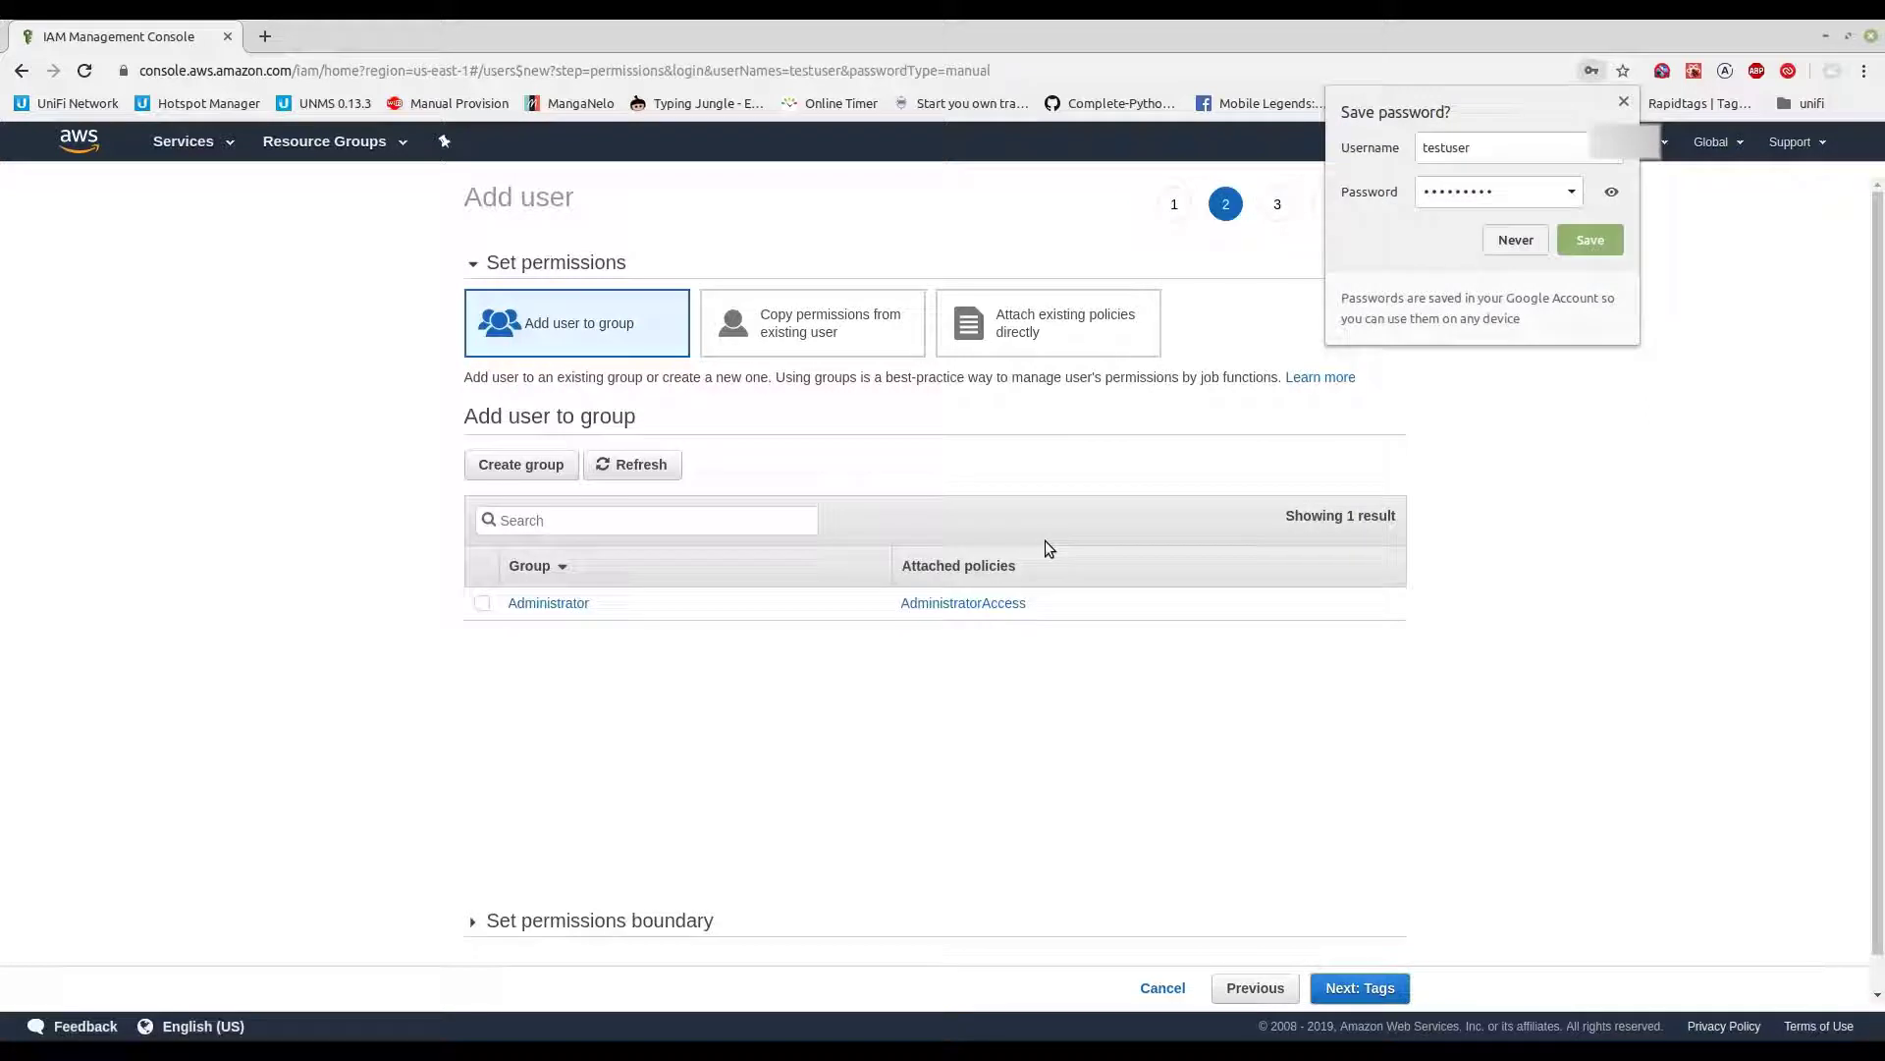
- Decline saving the password, create the user without permissions or tags, and check its creation details
left_click(1623, 102)
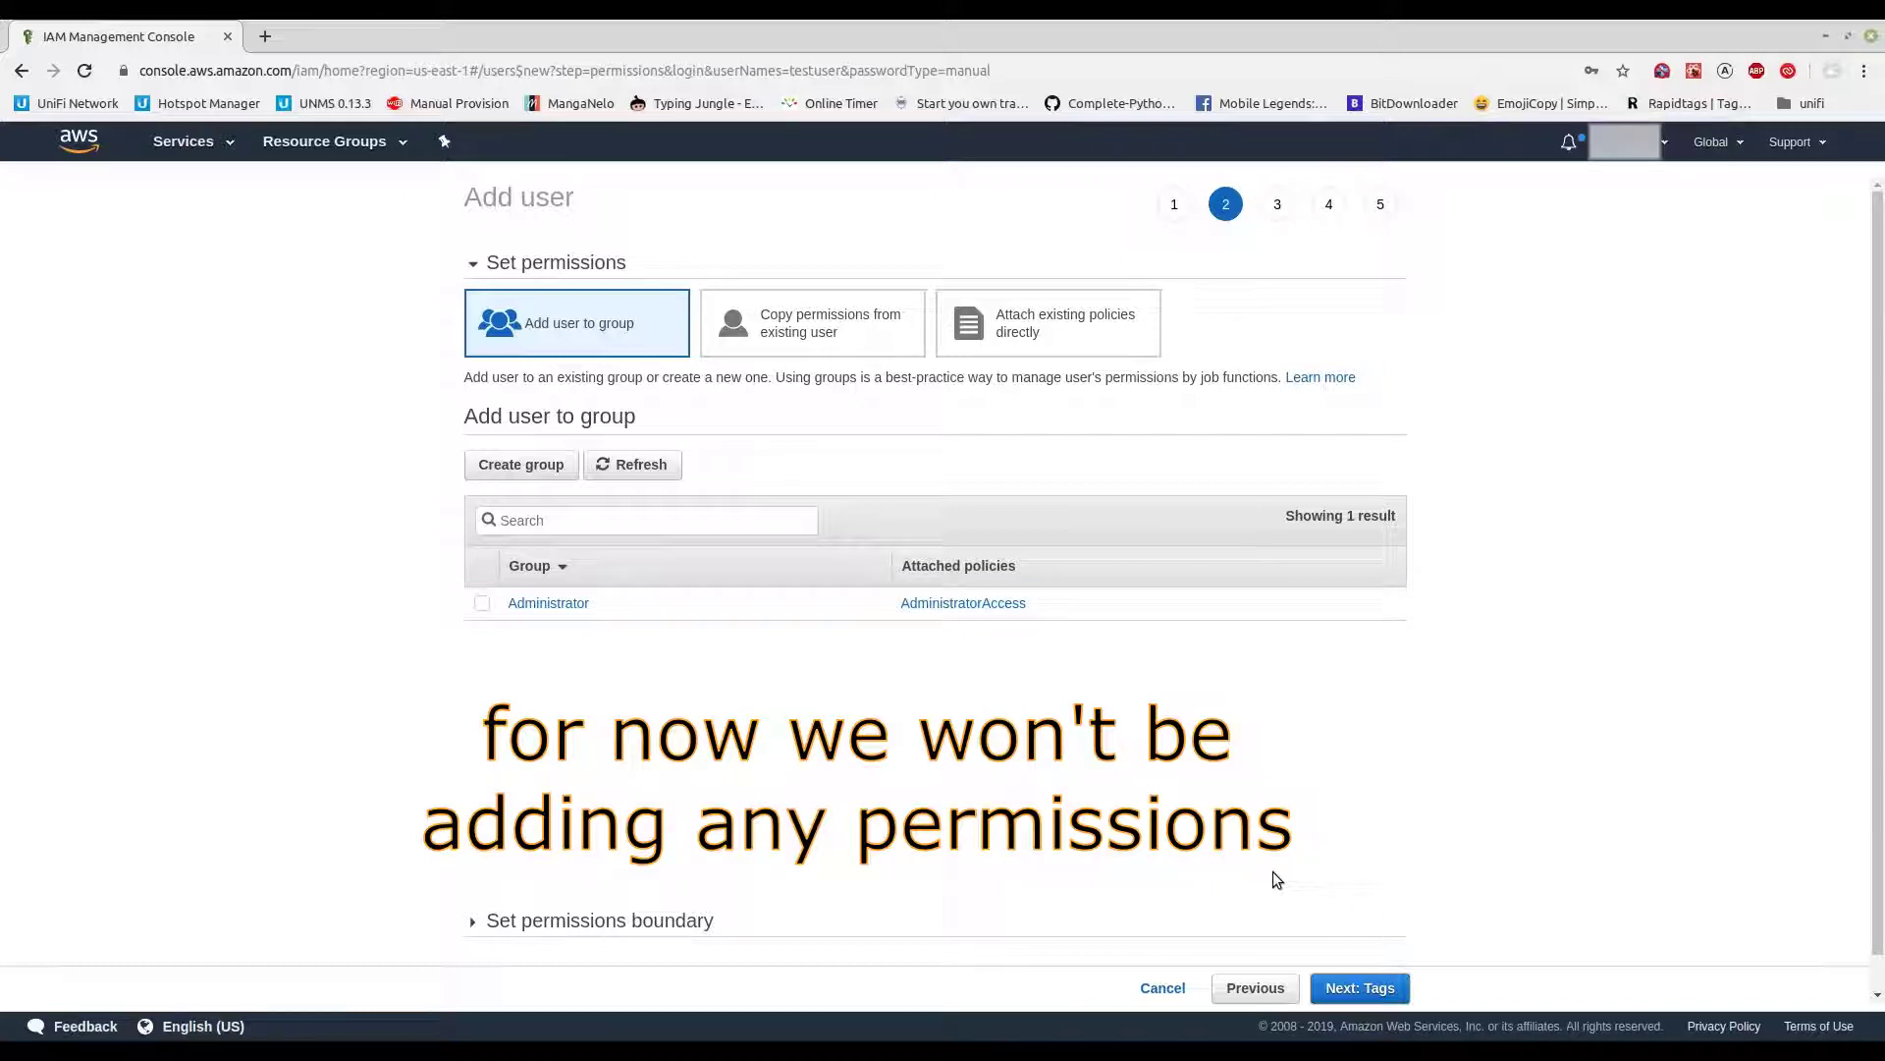
left_click(1361, 990)
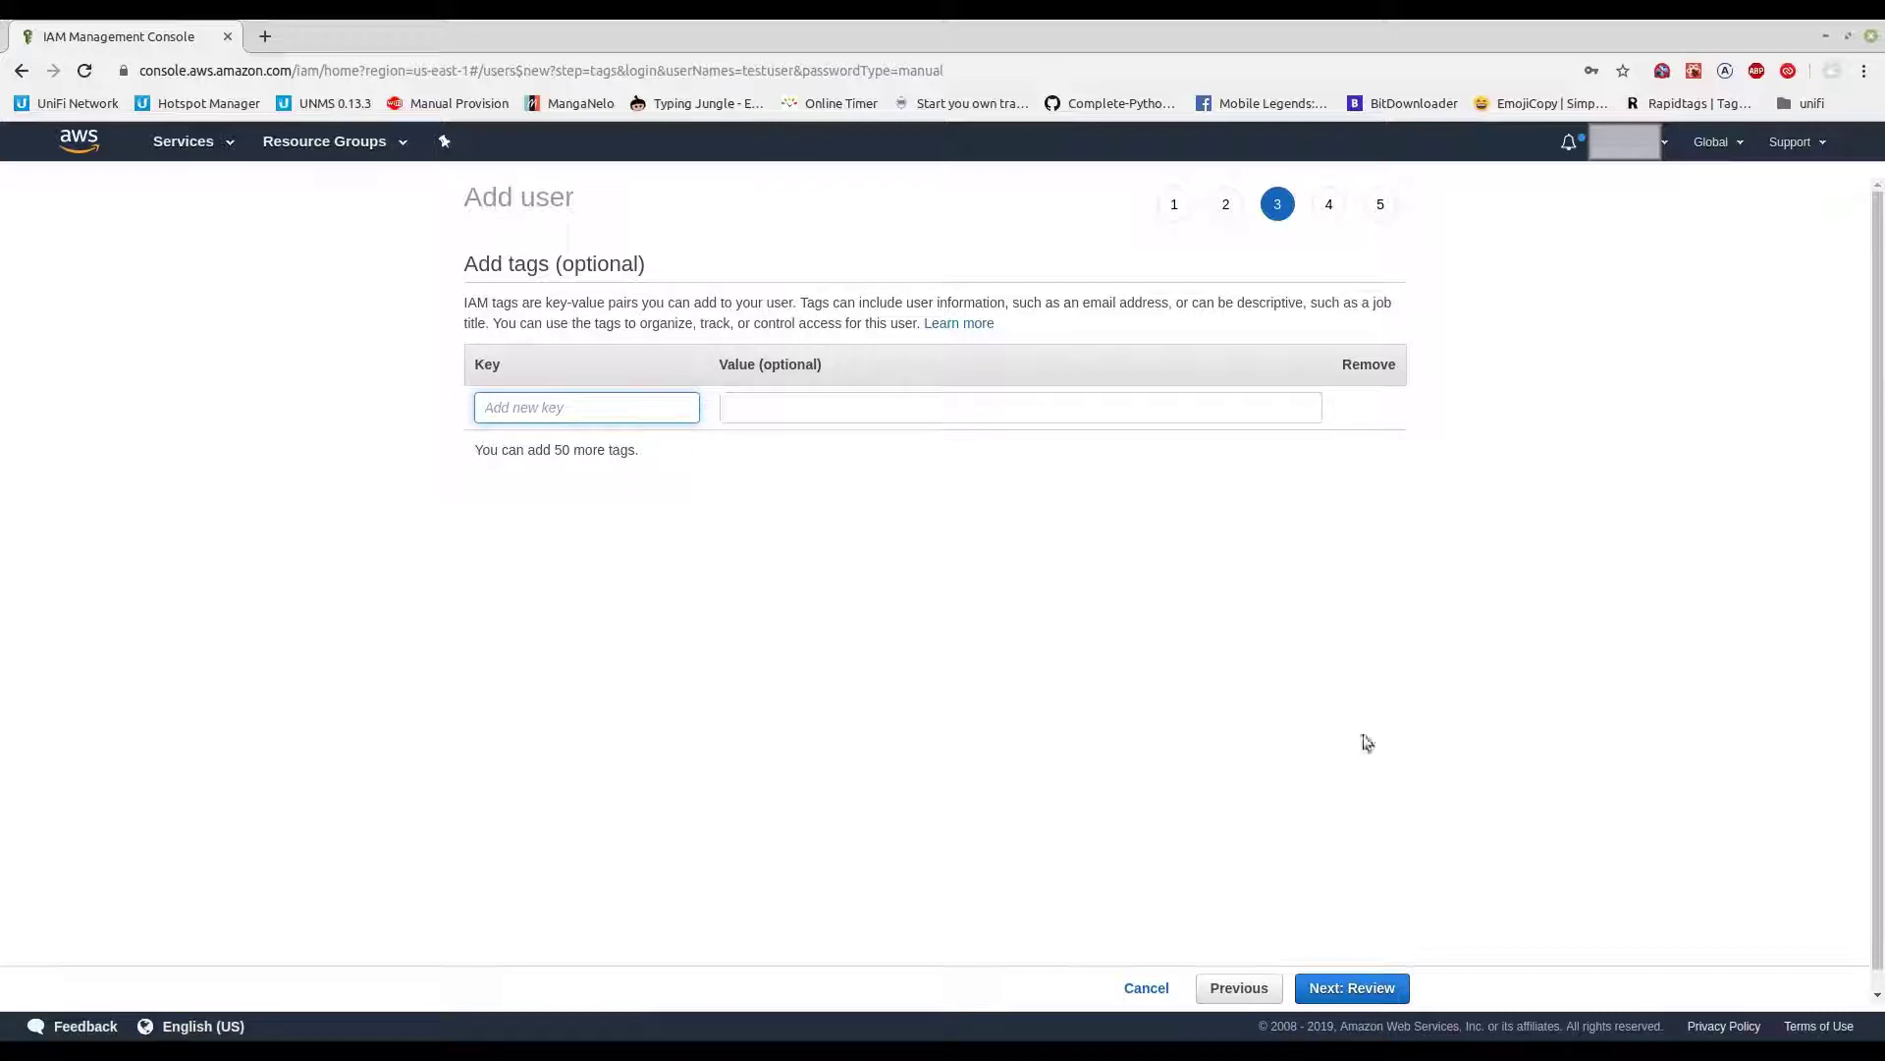
left_click(1356, 990)
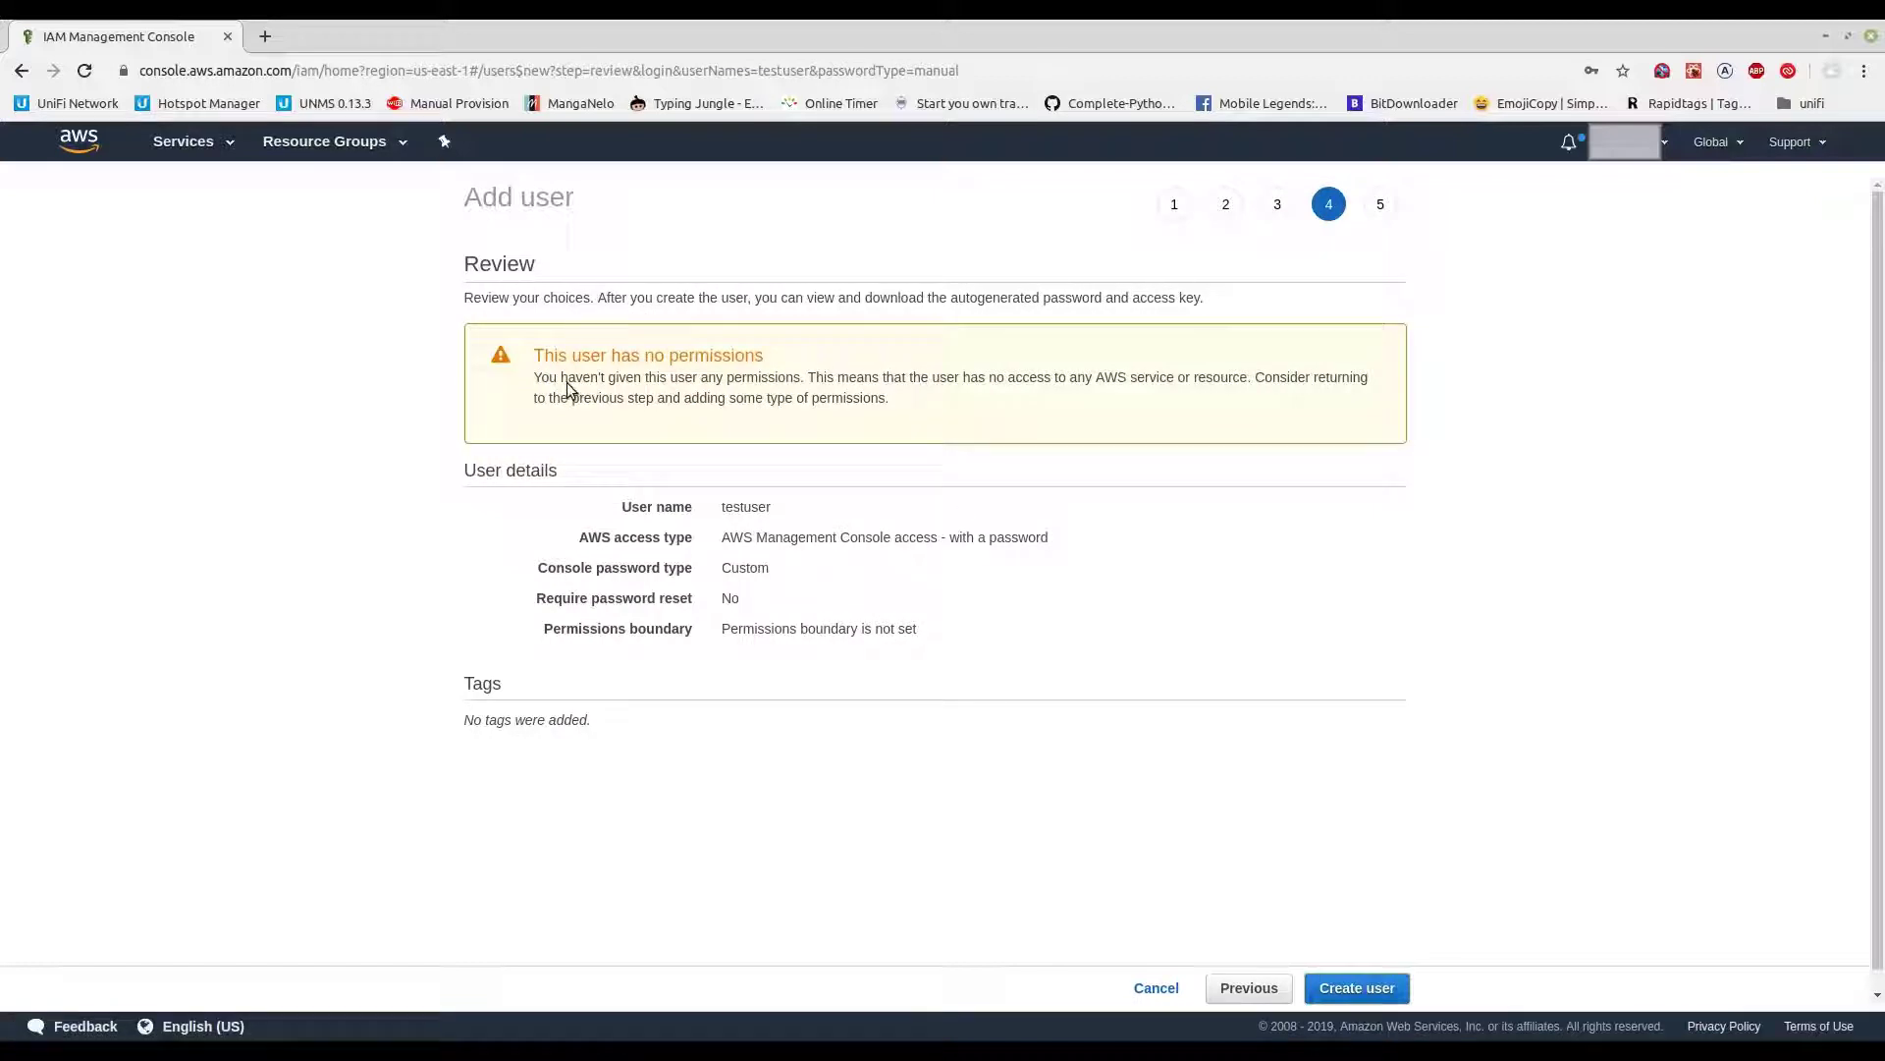
left_click_drag(536, 377, 900, 404)
left_click(906, 436)
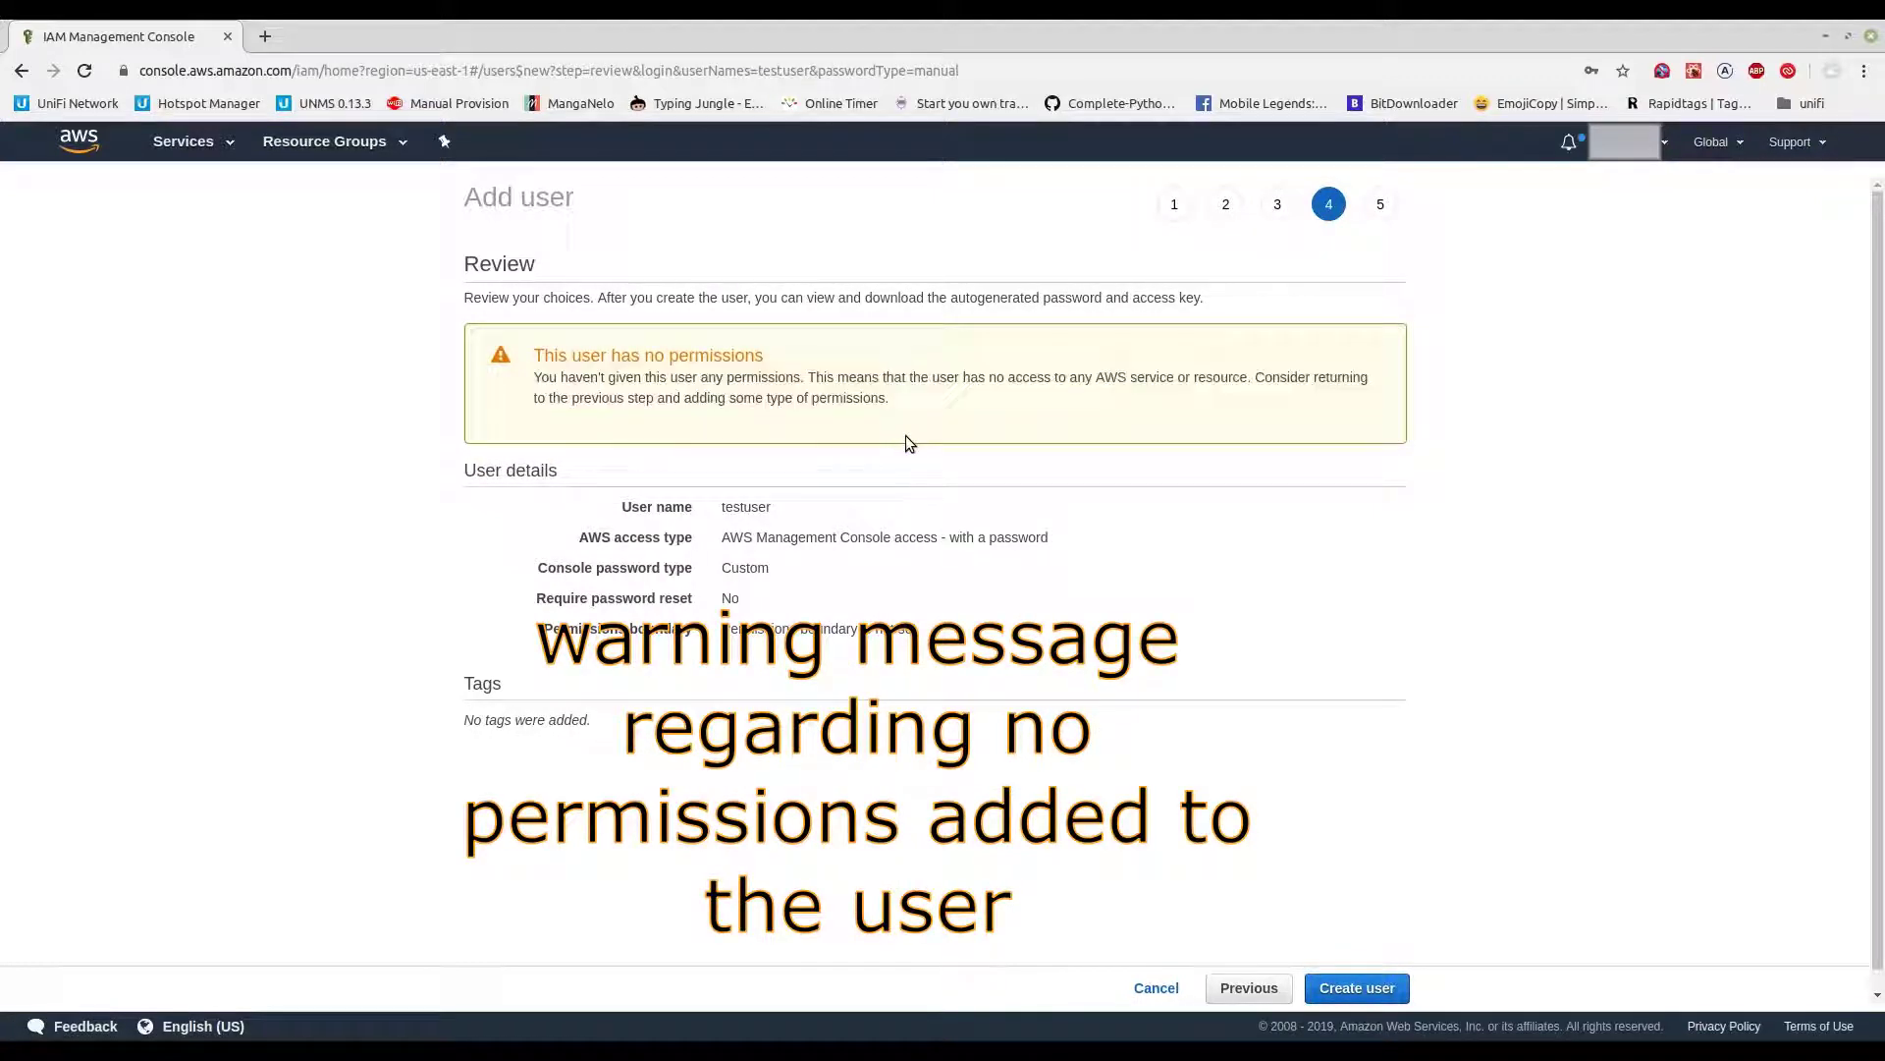
left_click(1328, 997)
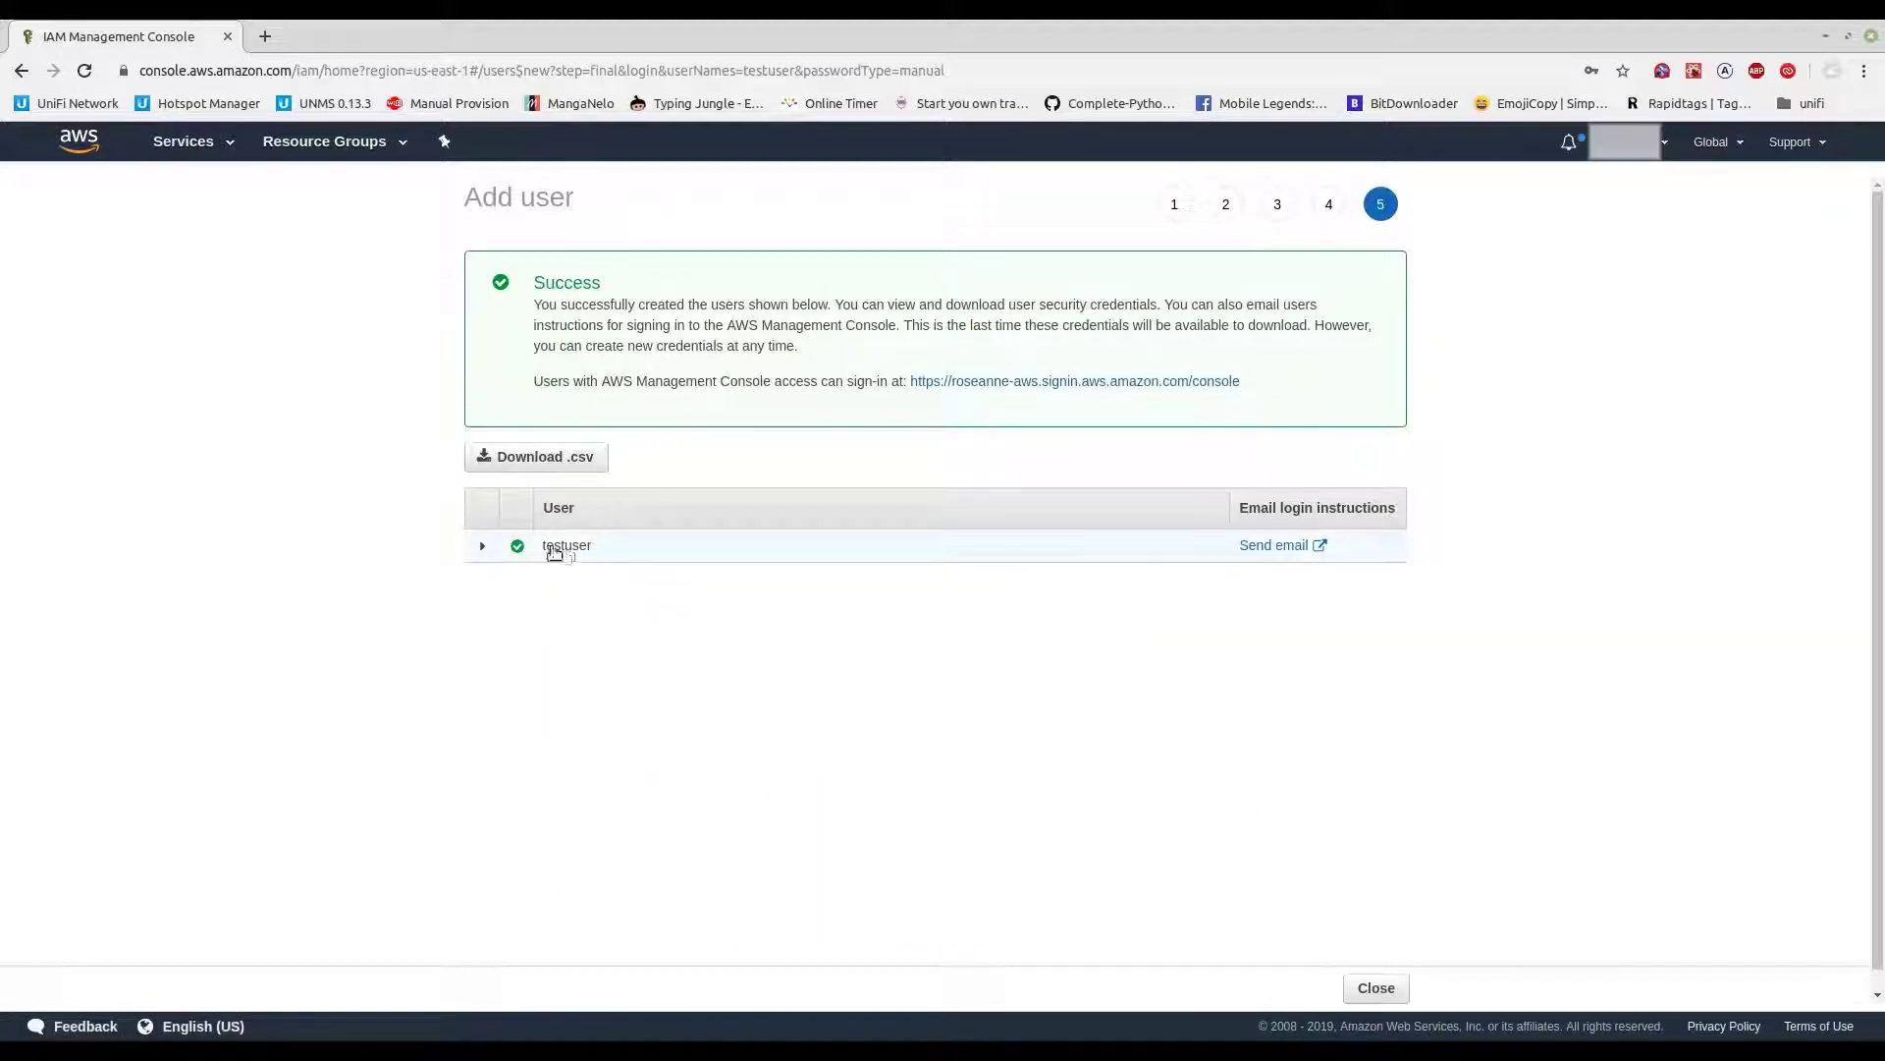
left_click(481, 553)
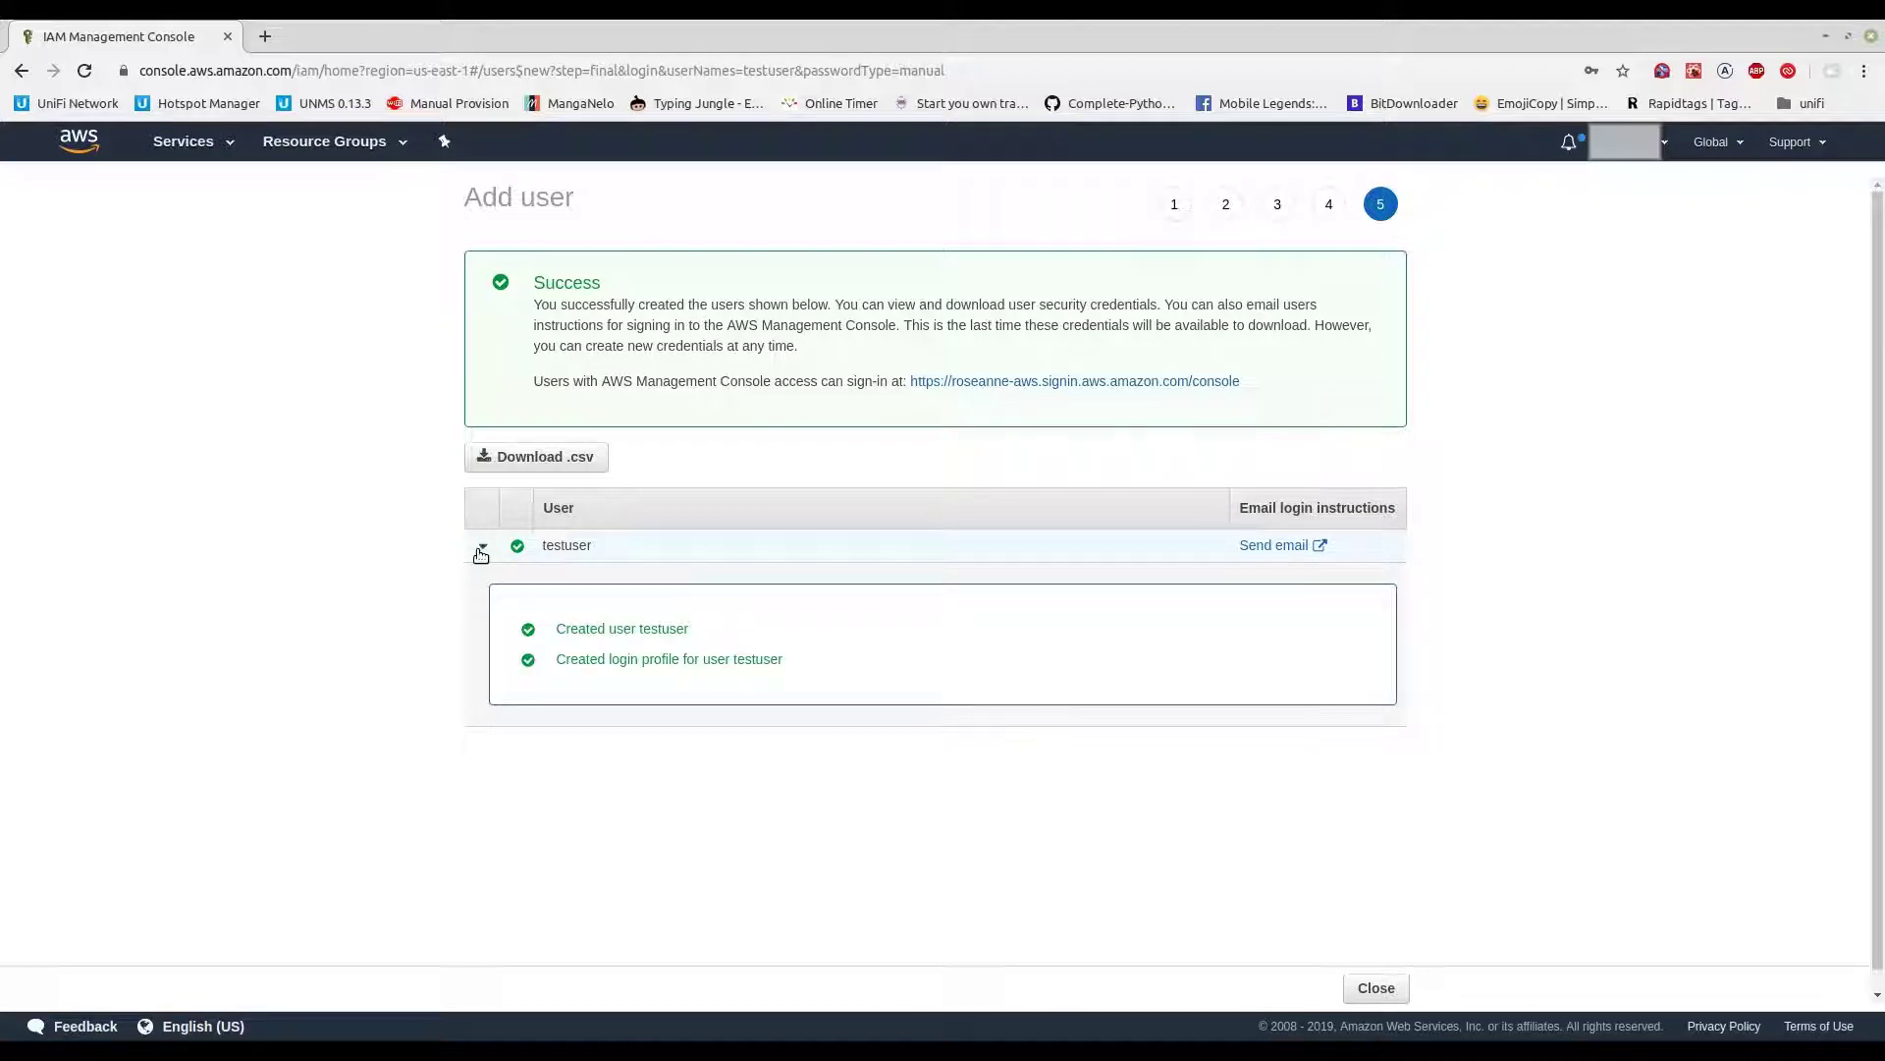
left_click(481, 548)
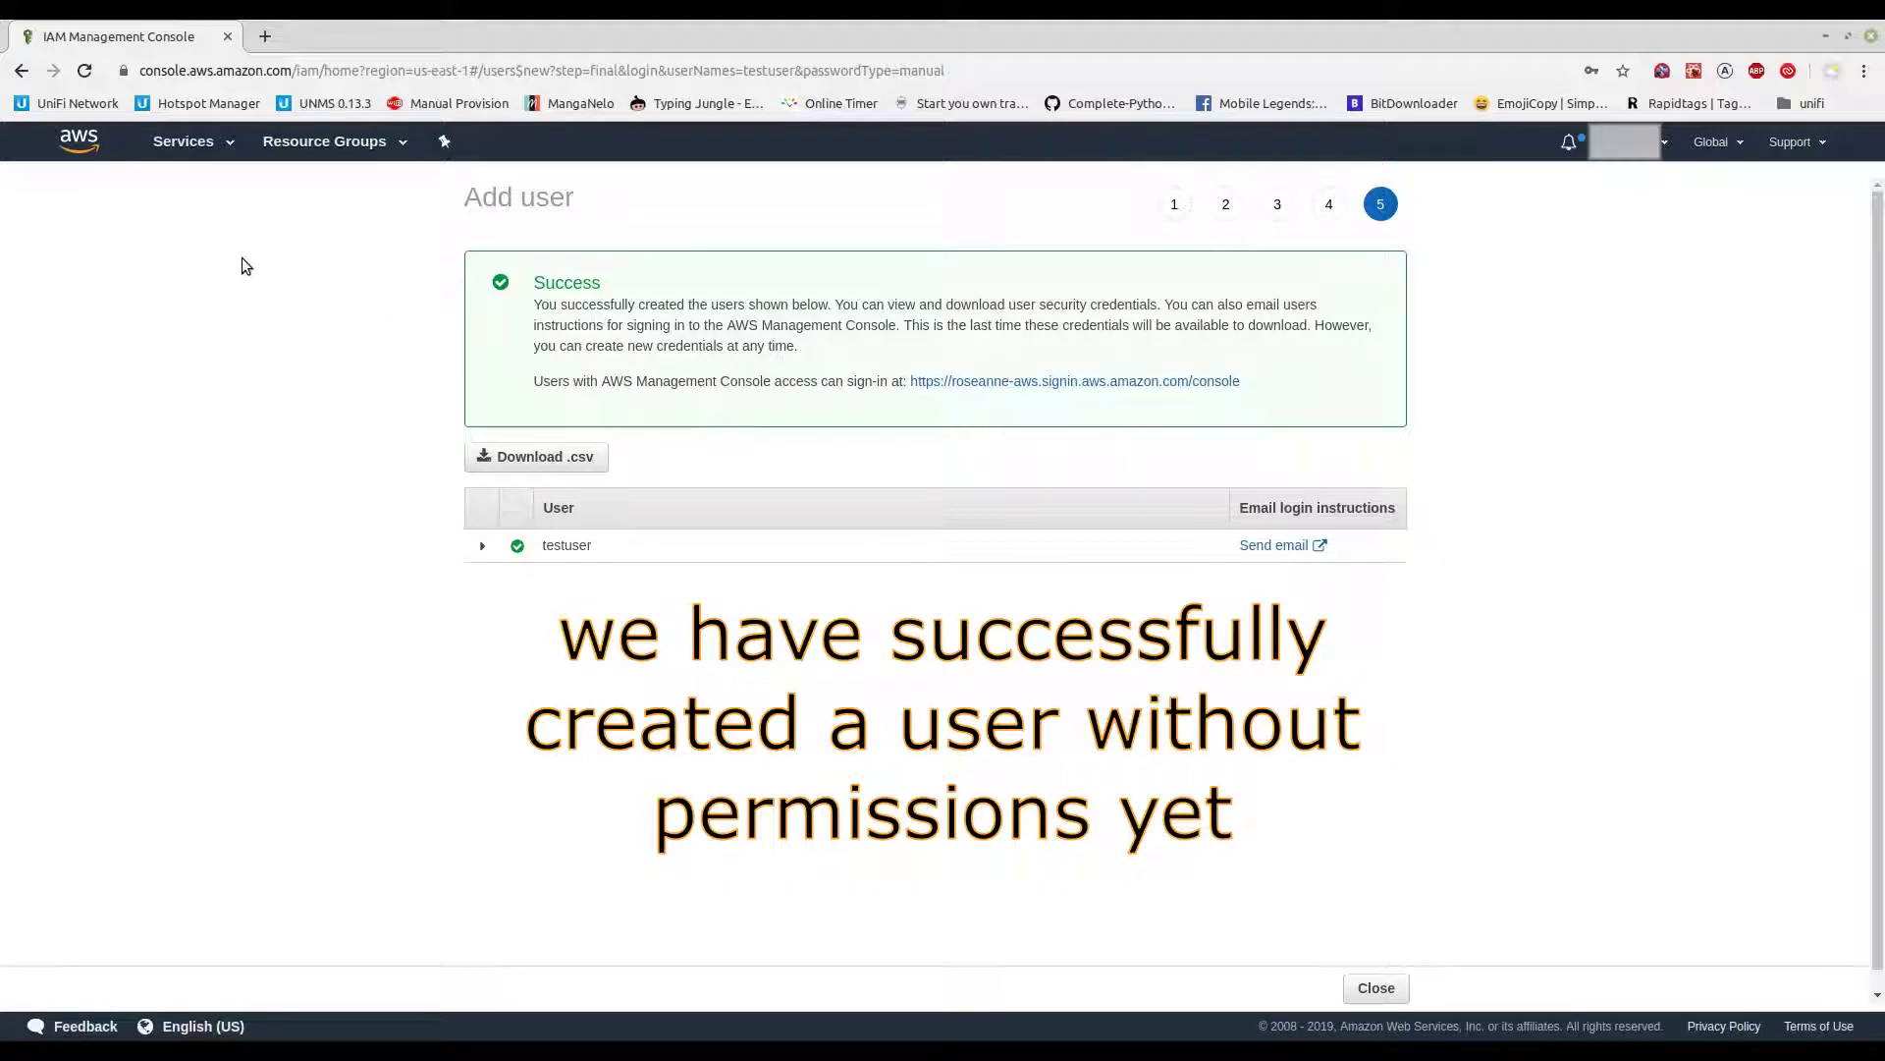
- Start a new IAM policy and choose Billing as its service
left_click(231, 151)
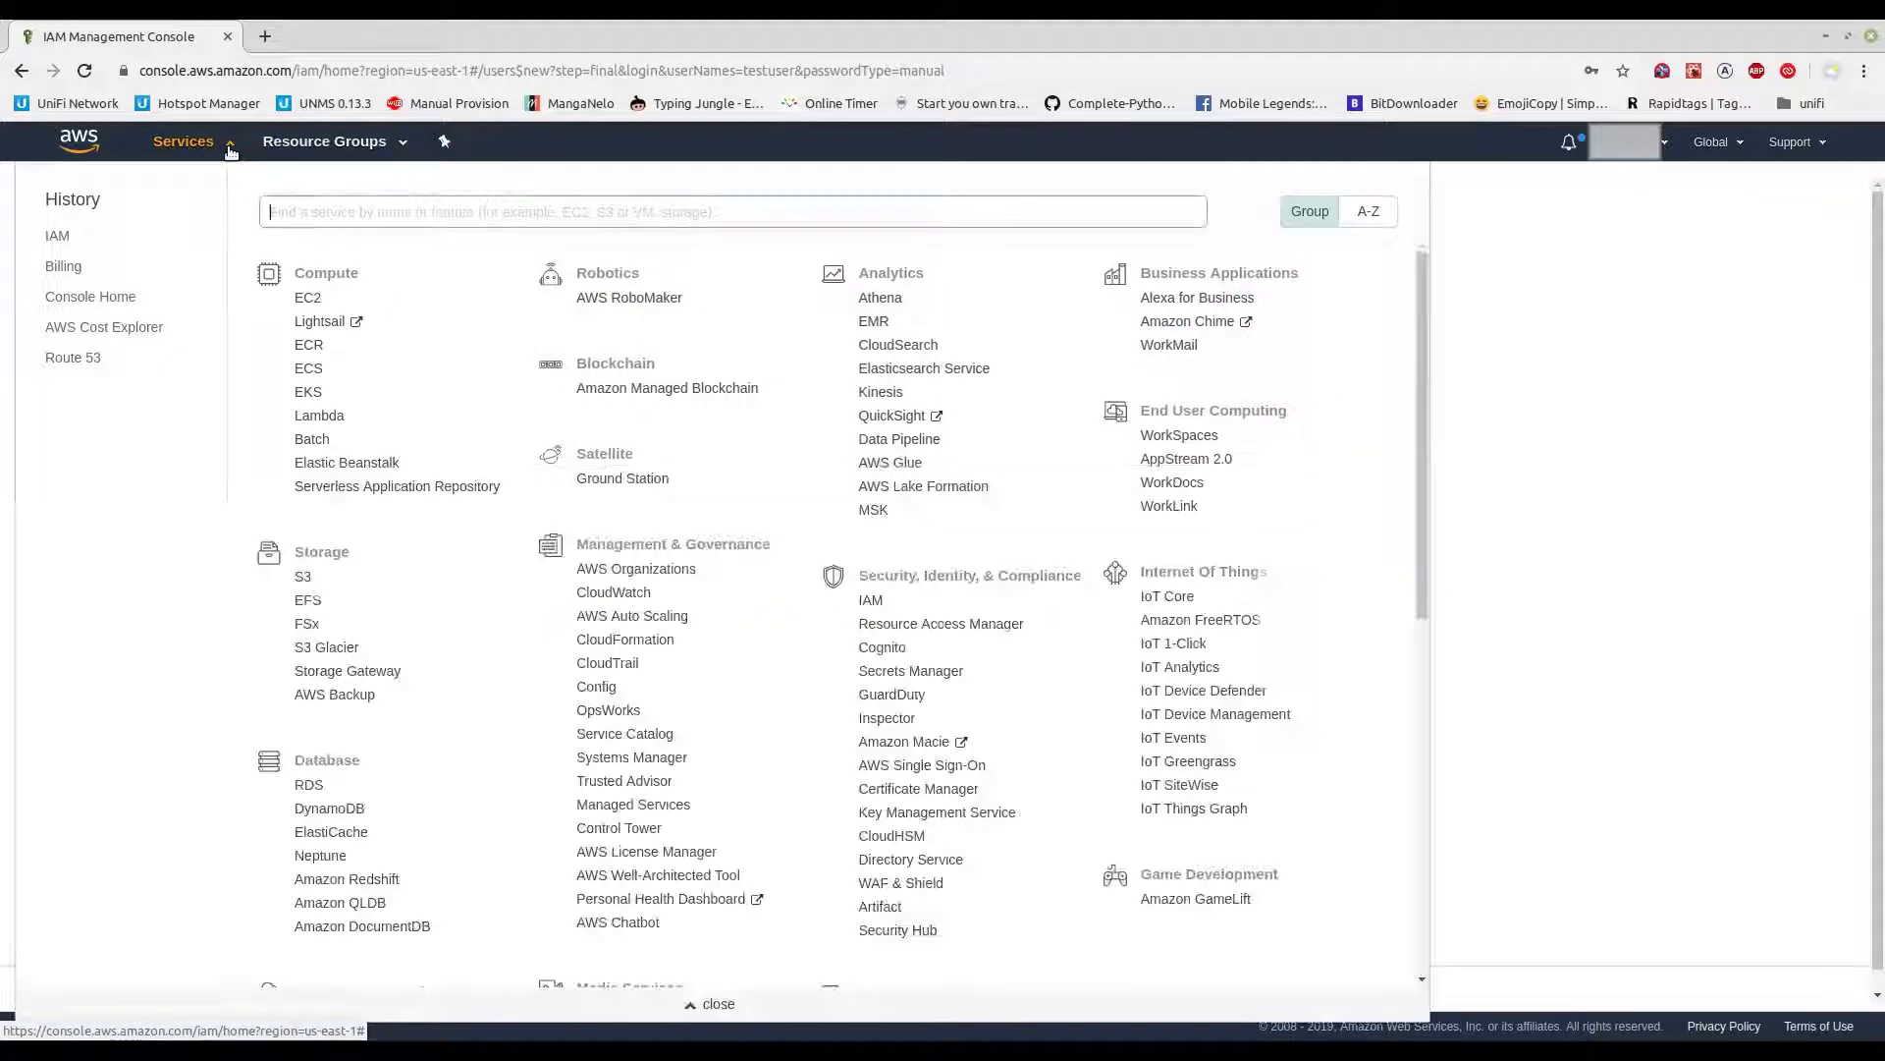
left_click(870, 600)
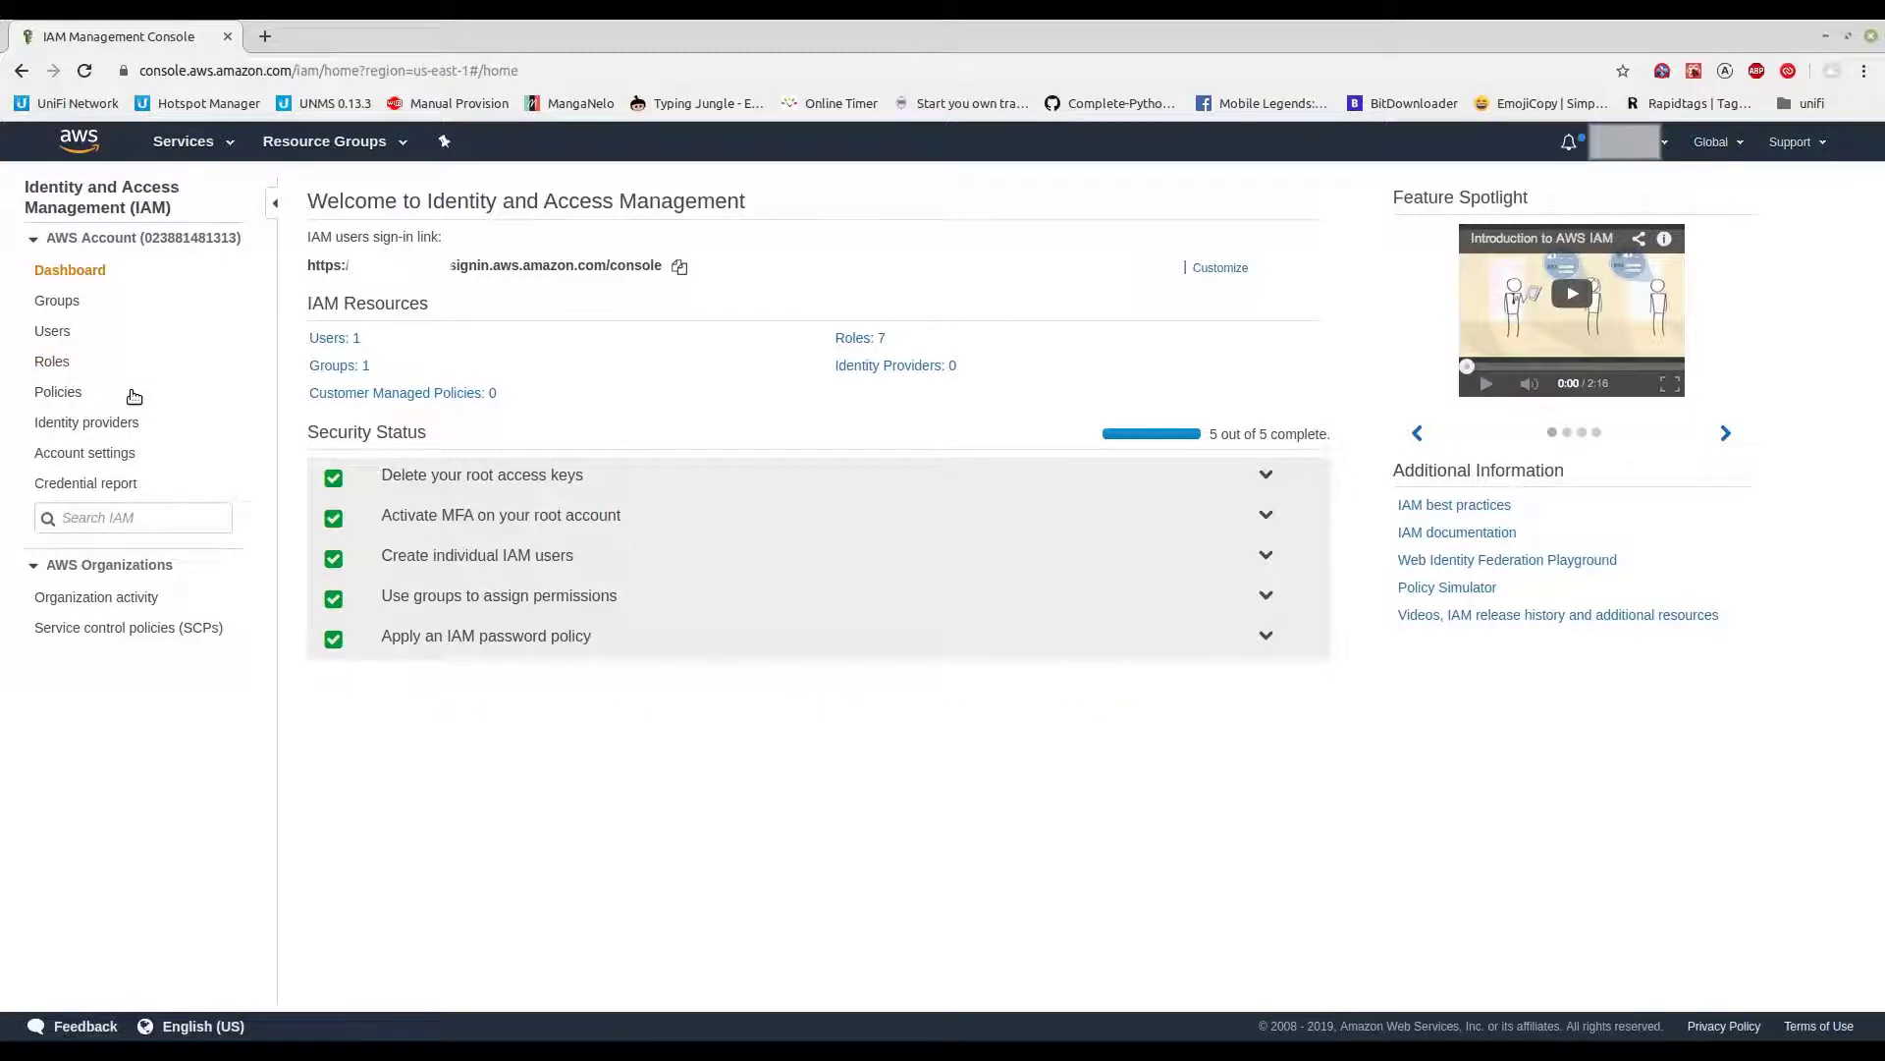
left_click(57, 394)
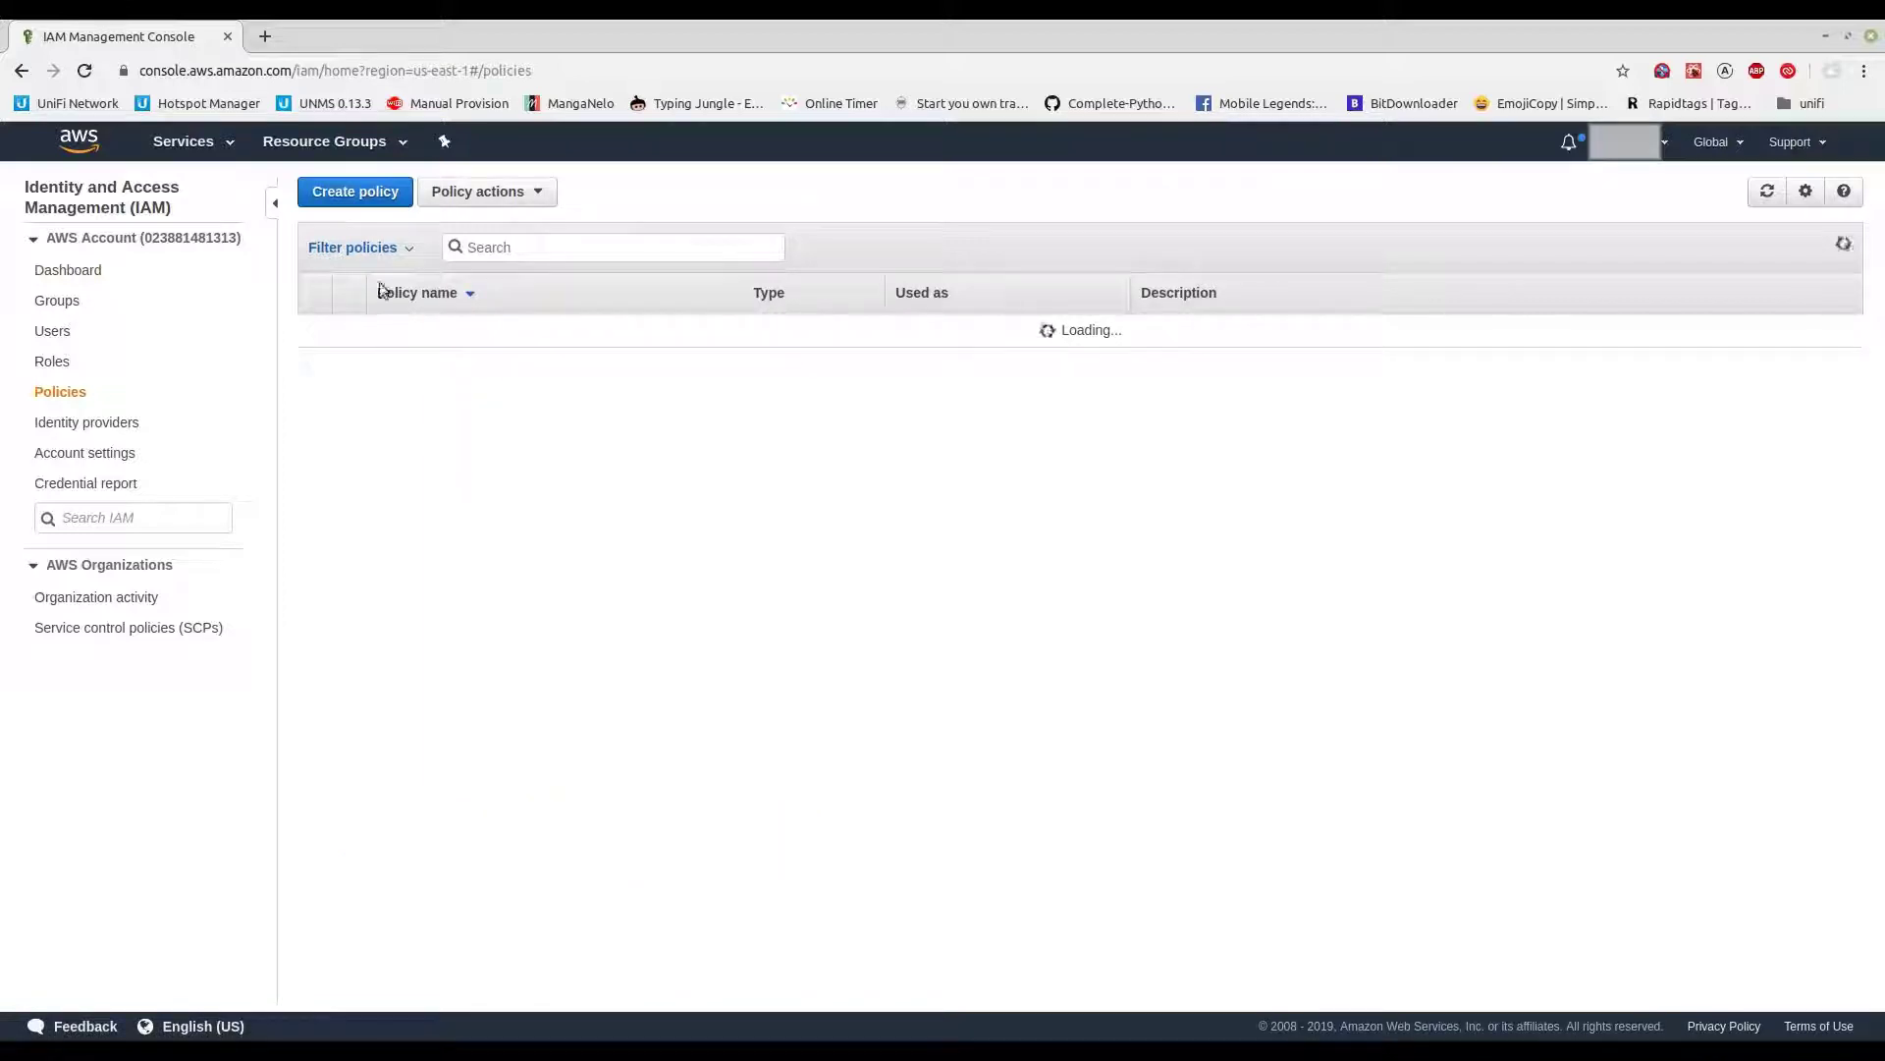
left_click(370, 196)
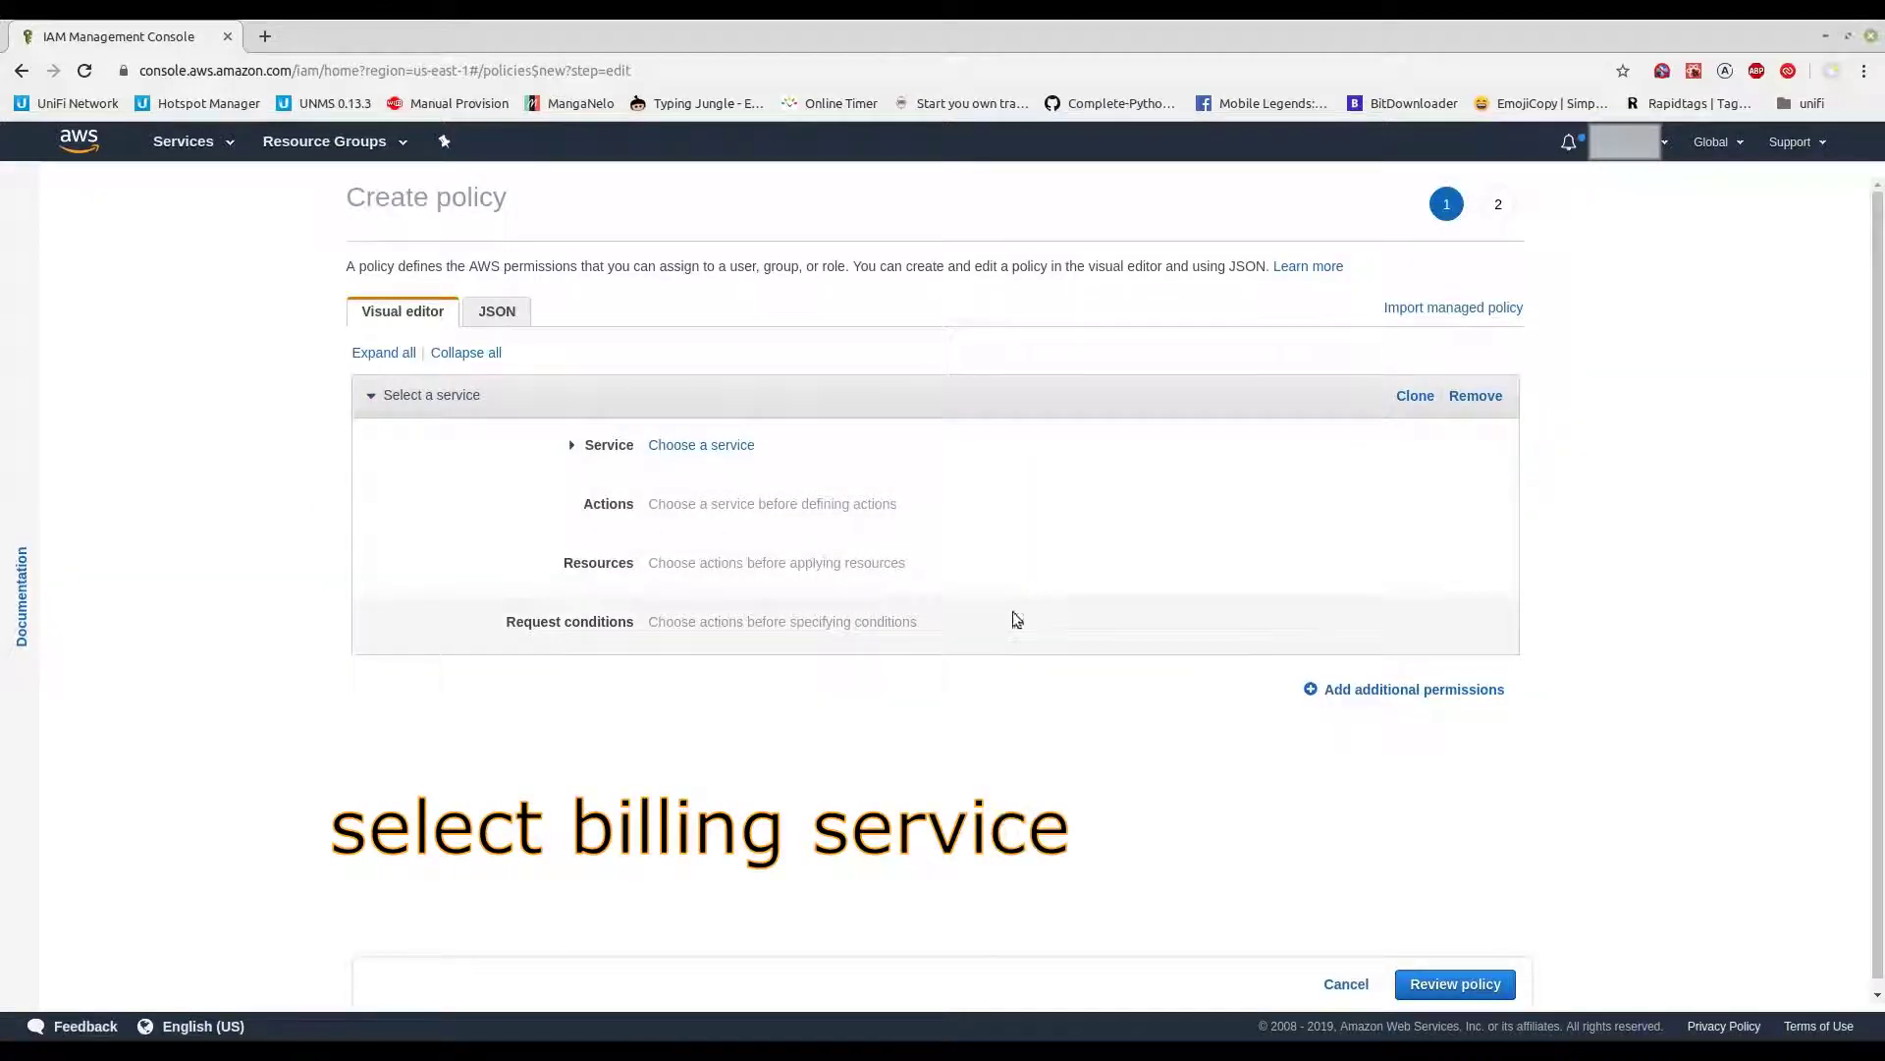
left_click(679, 447)
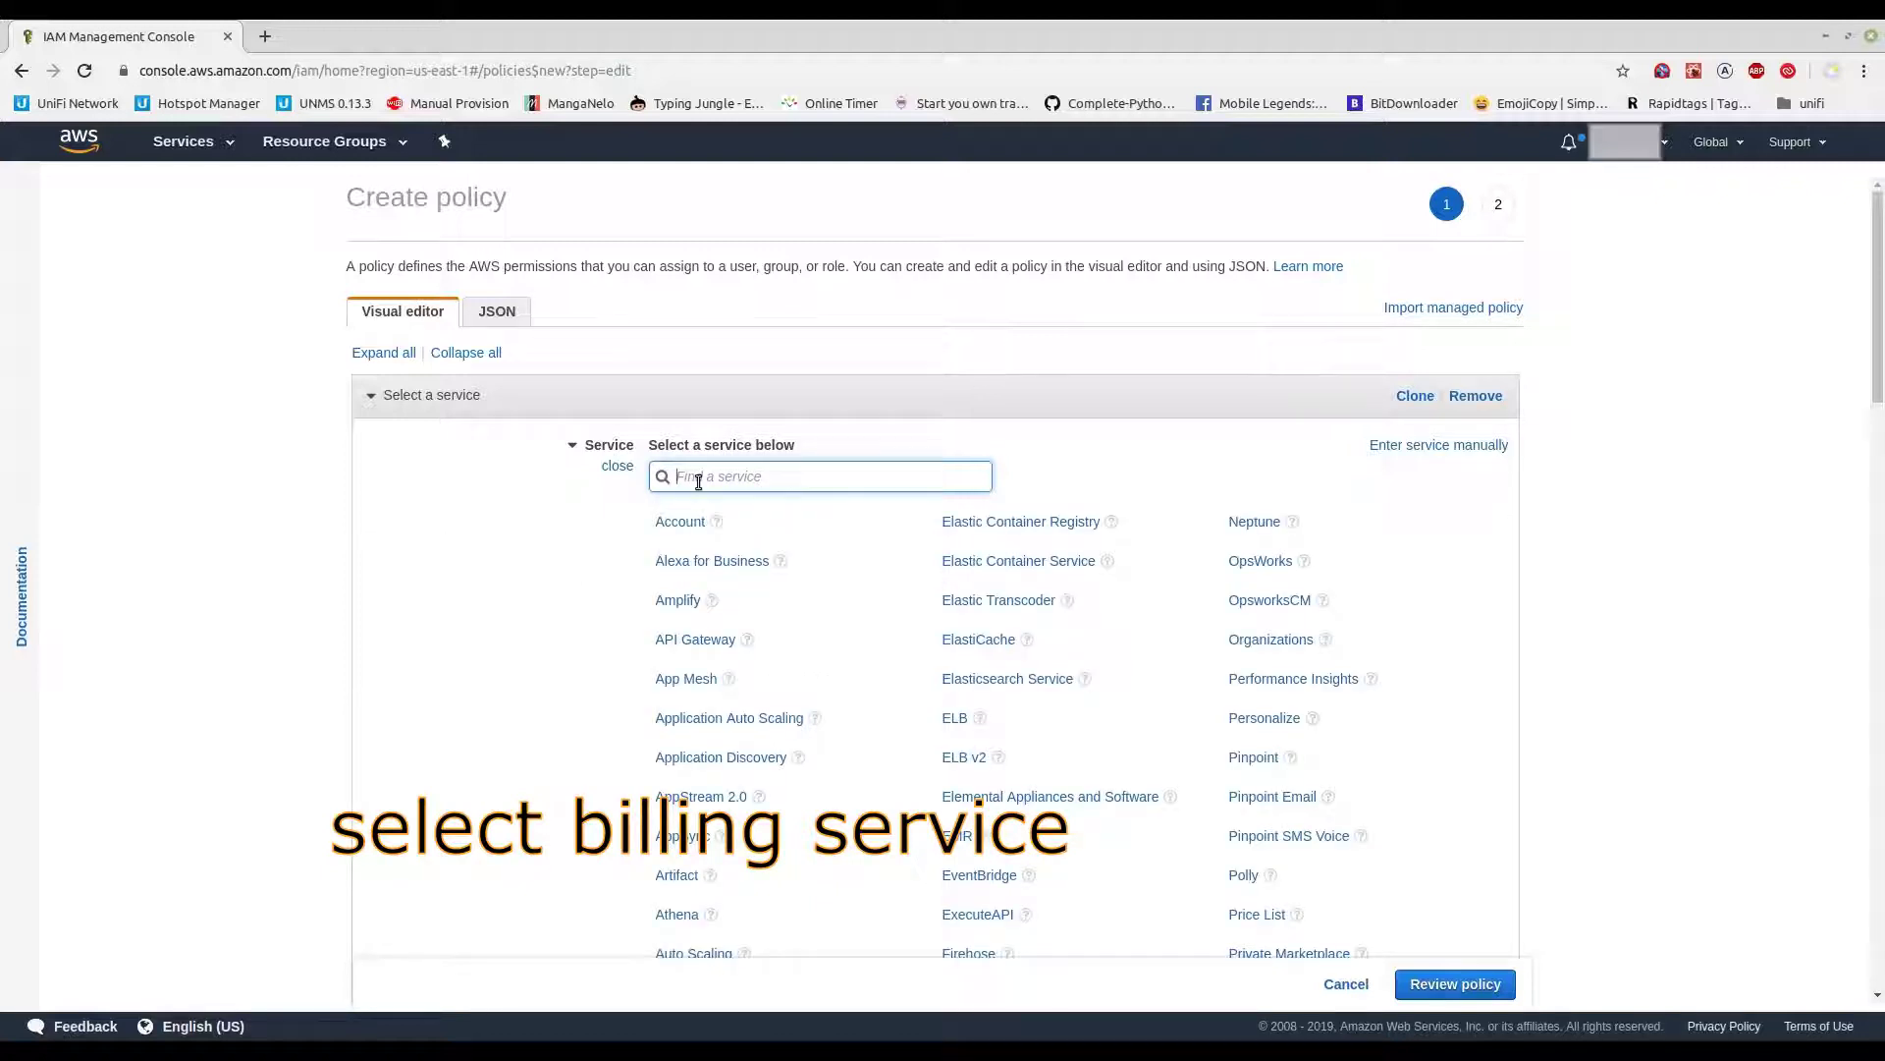
type("bill")
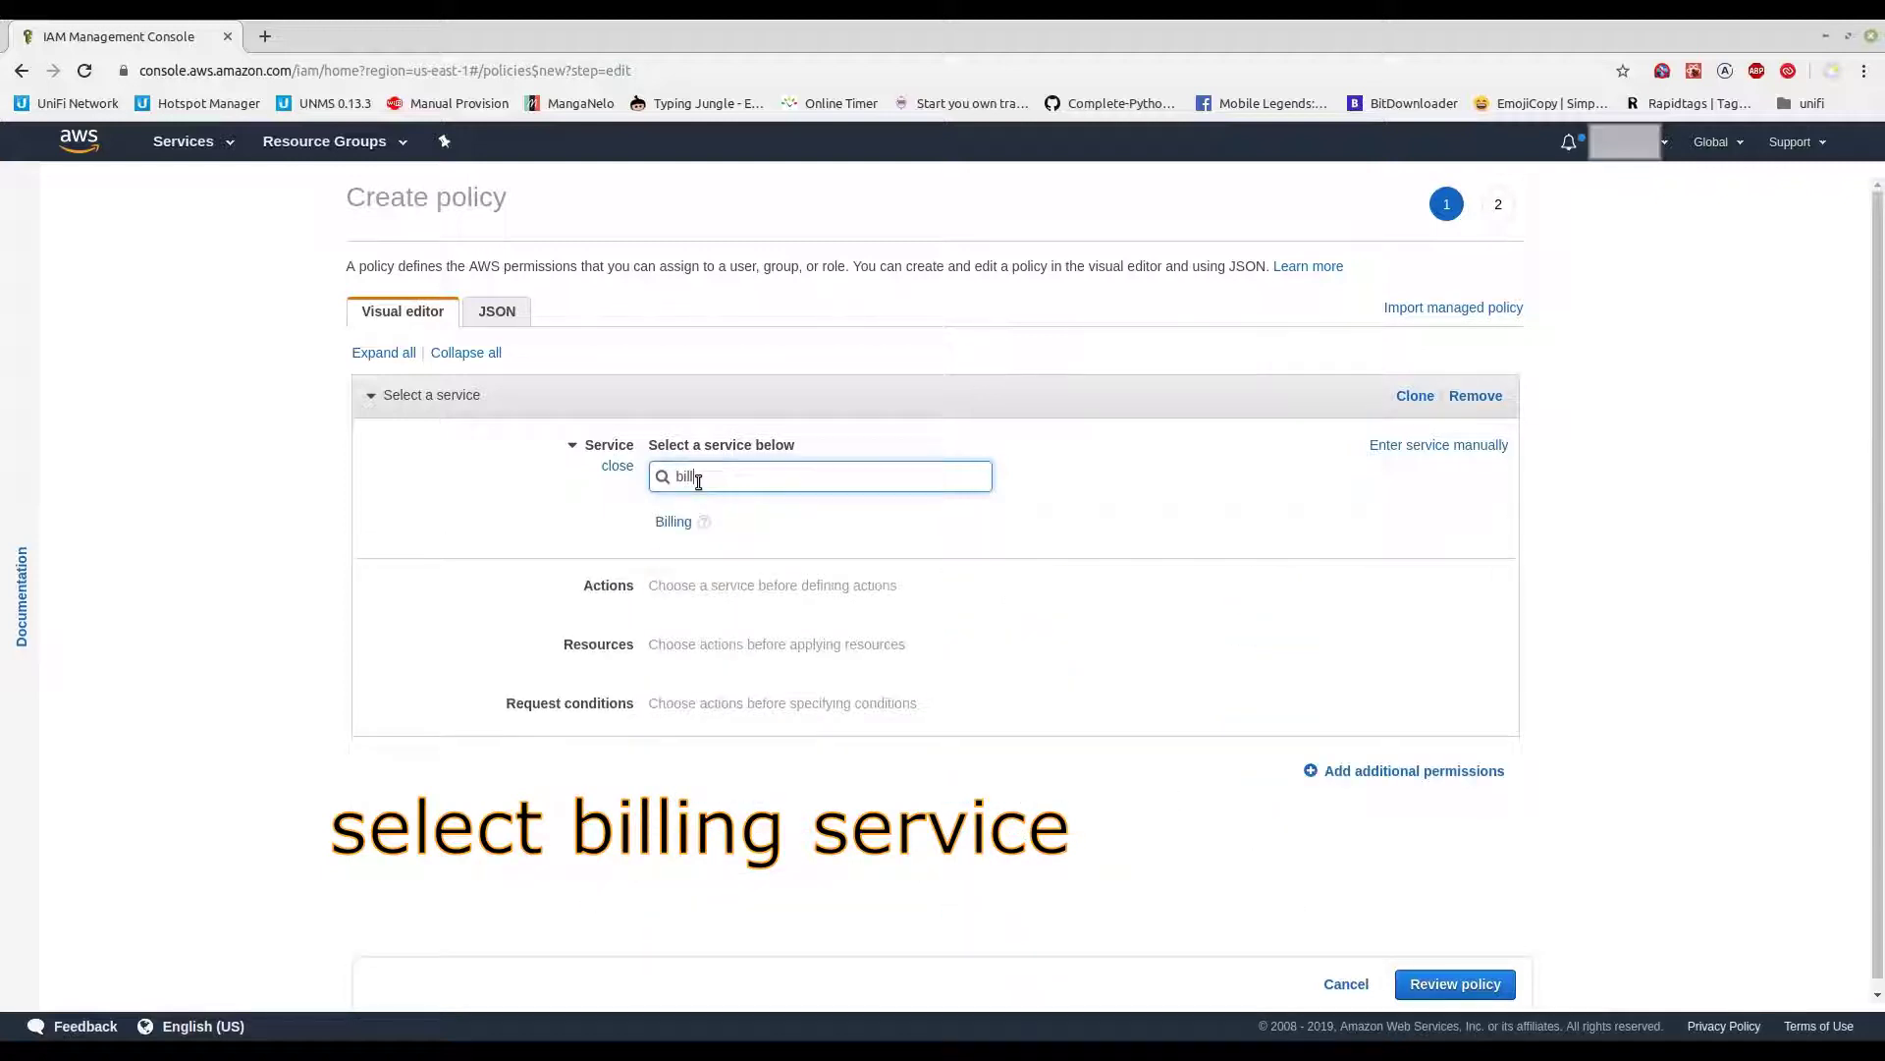
left_click(665, 526)
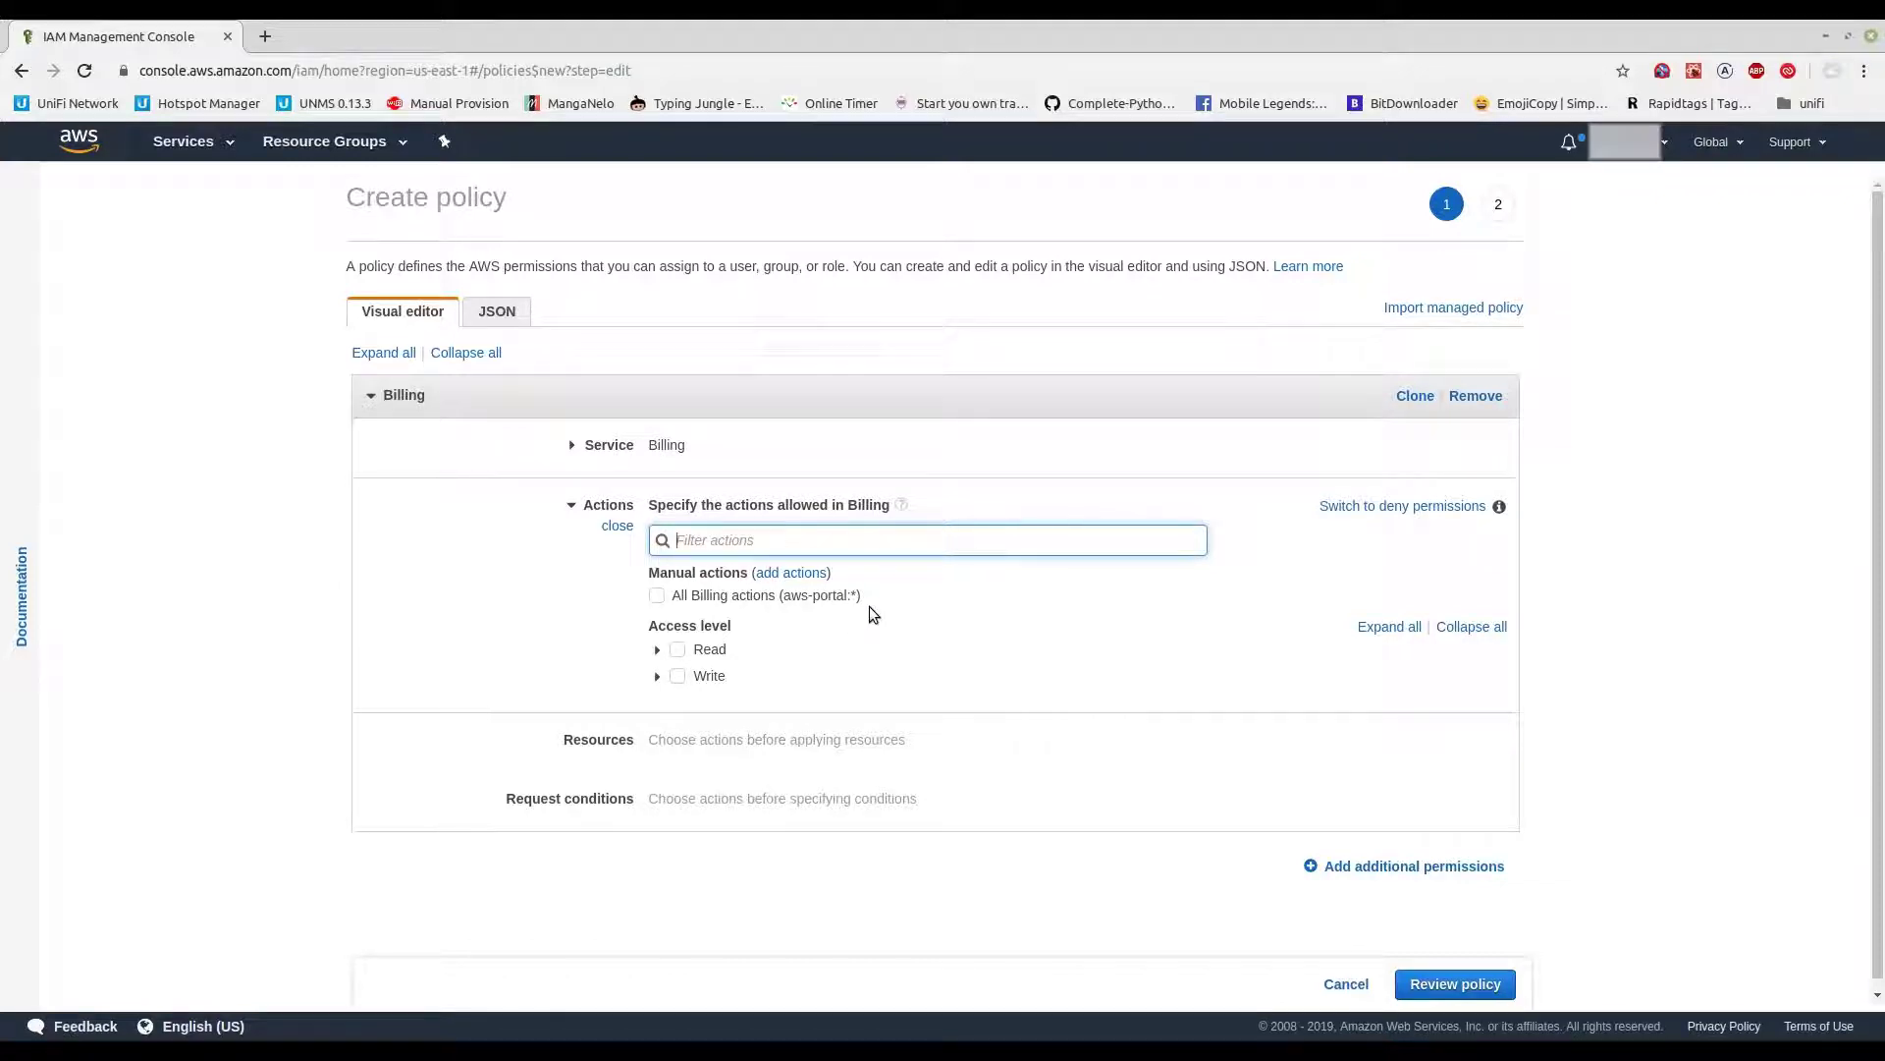
- Allow all Read access level actions for Billing and proceed to the policy review
left_click(678, 650)
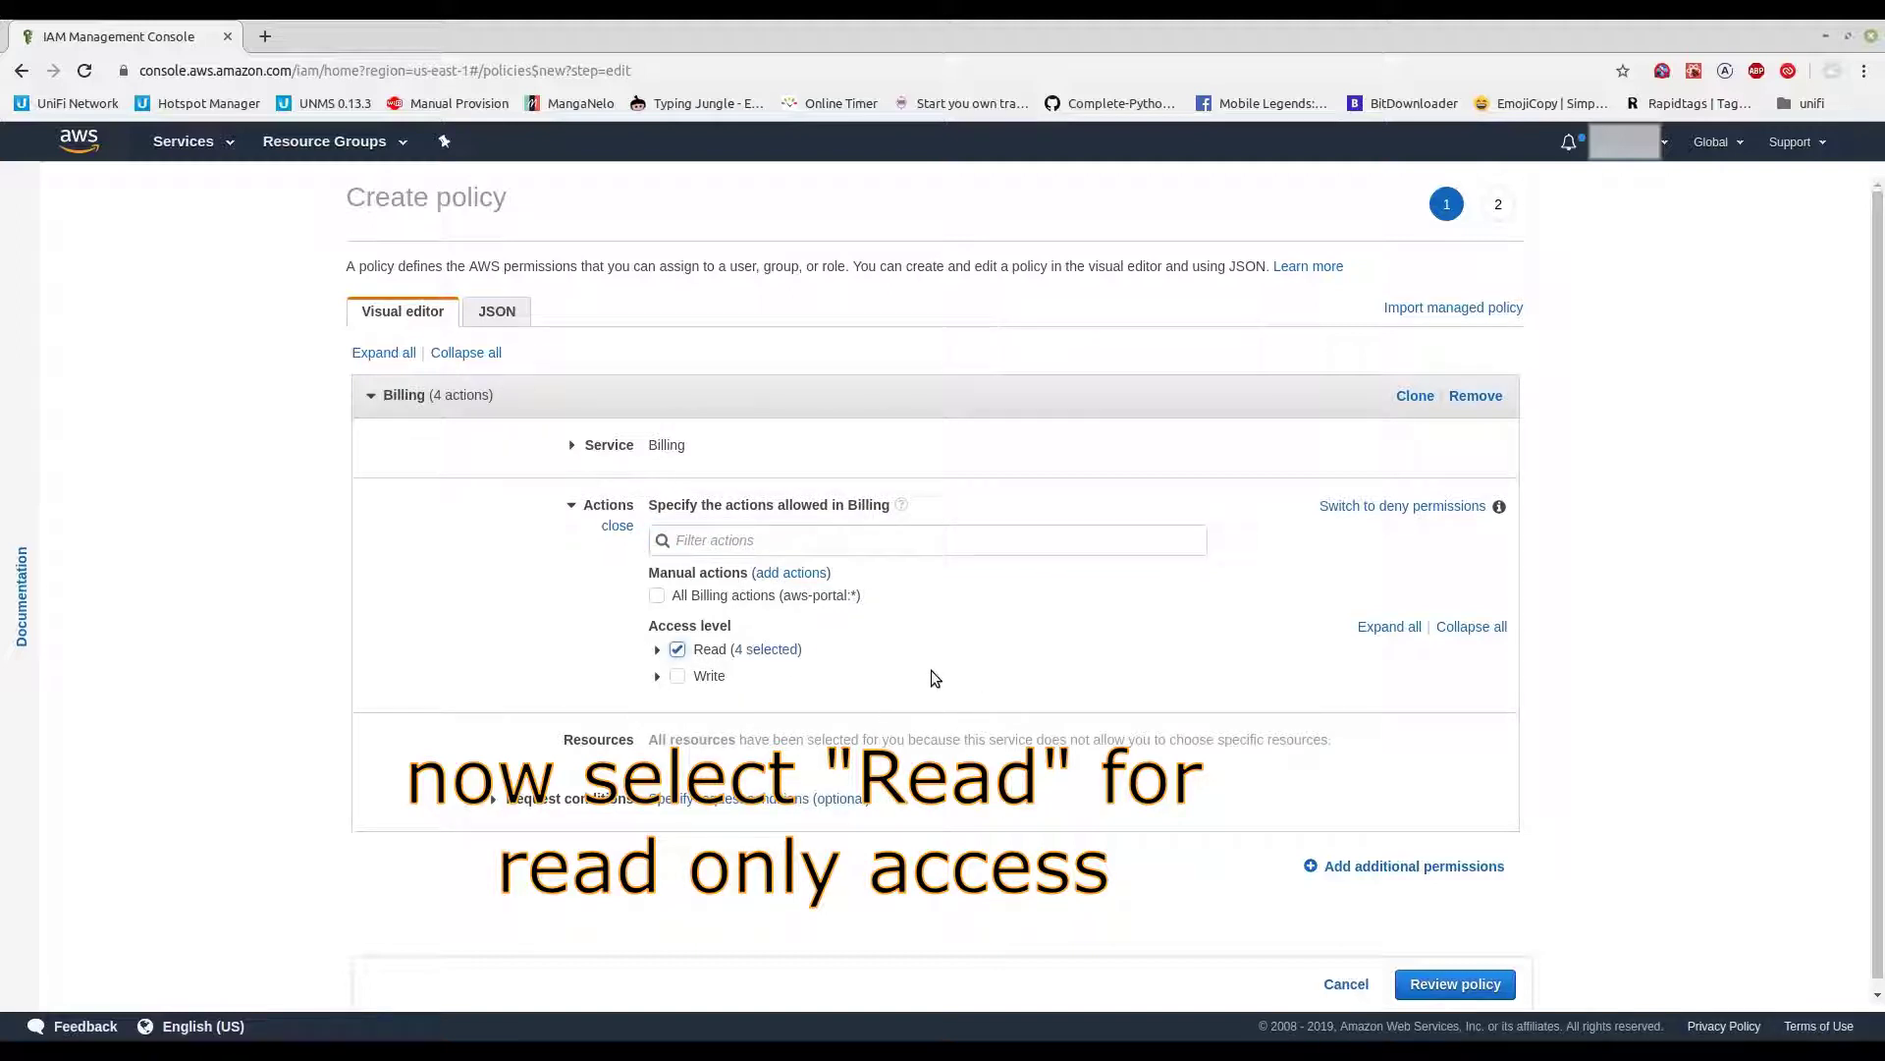
left_click(658, 650)
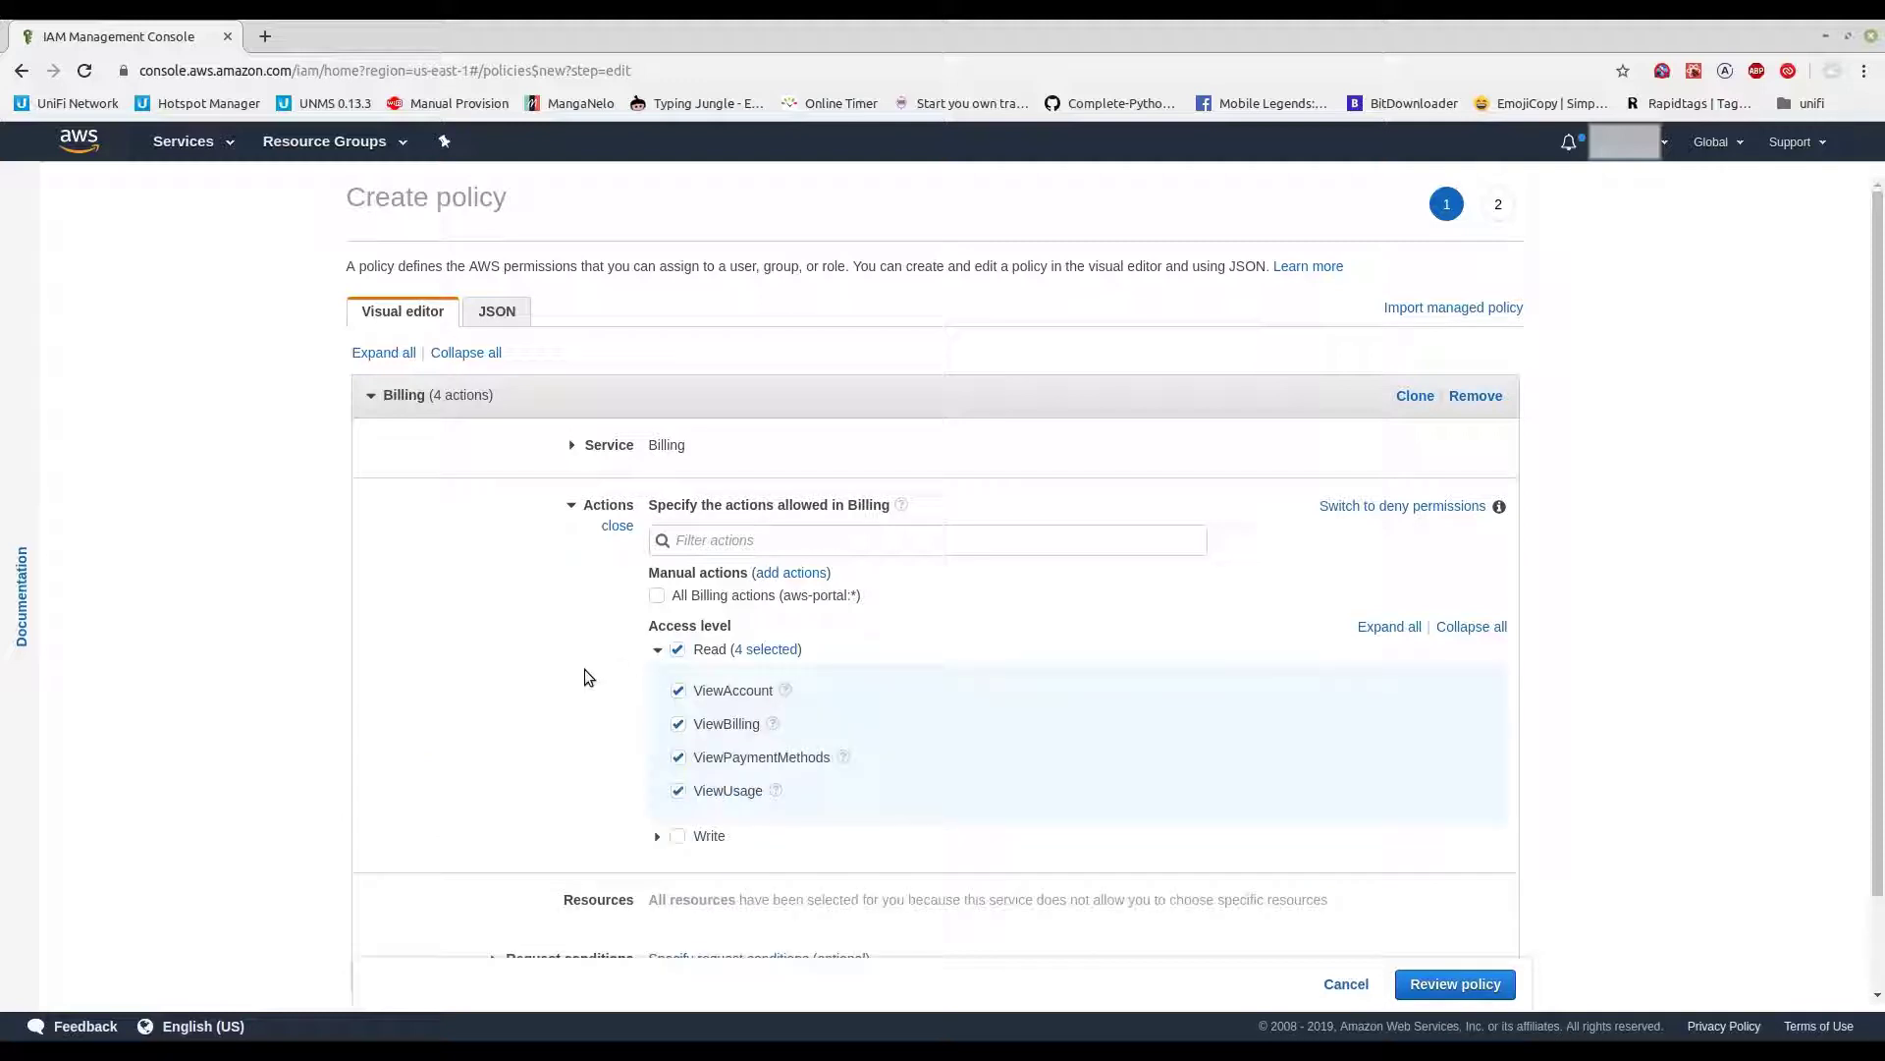
scroll(586, 669, "down", 1)
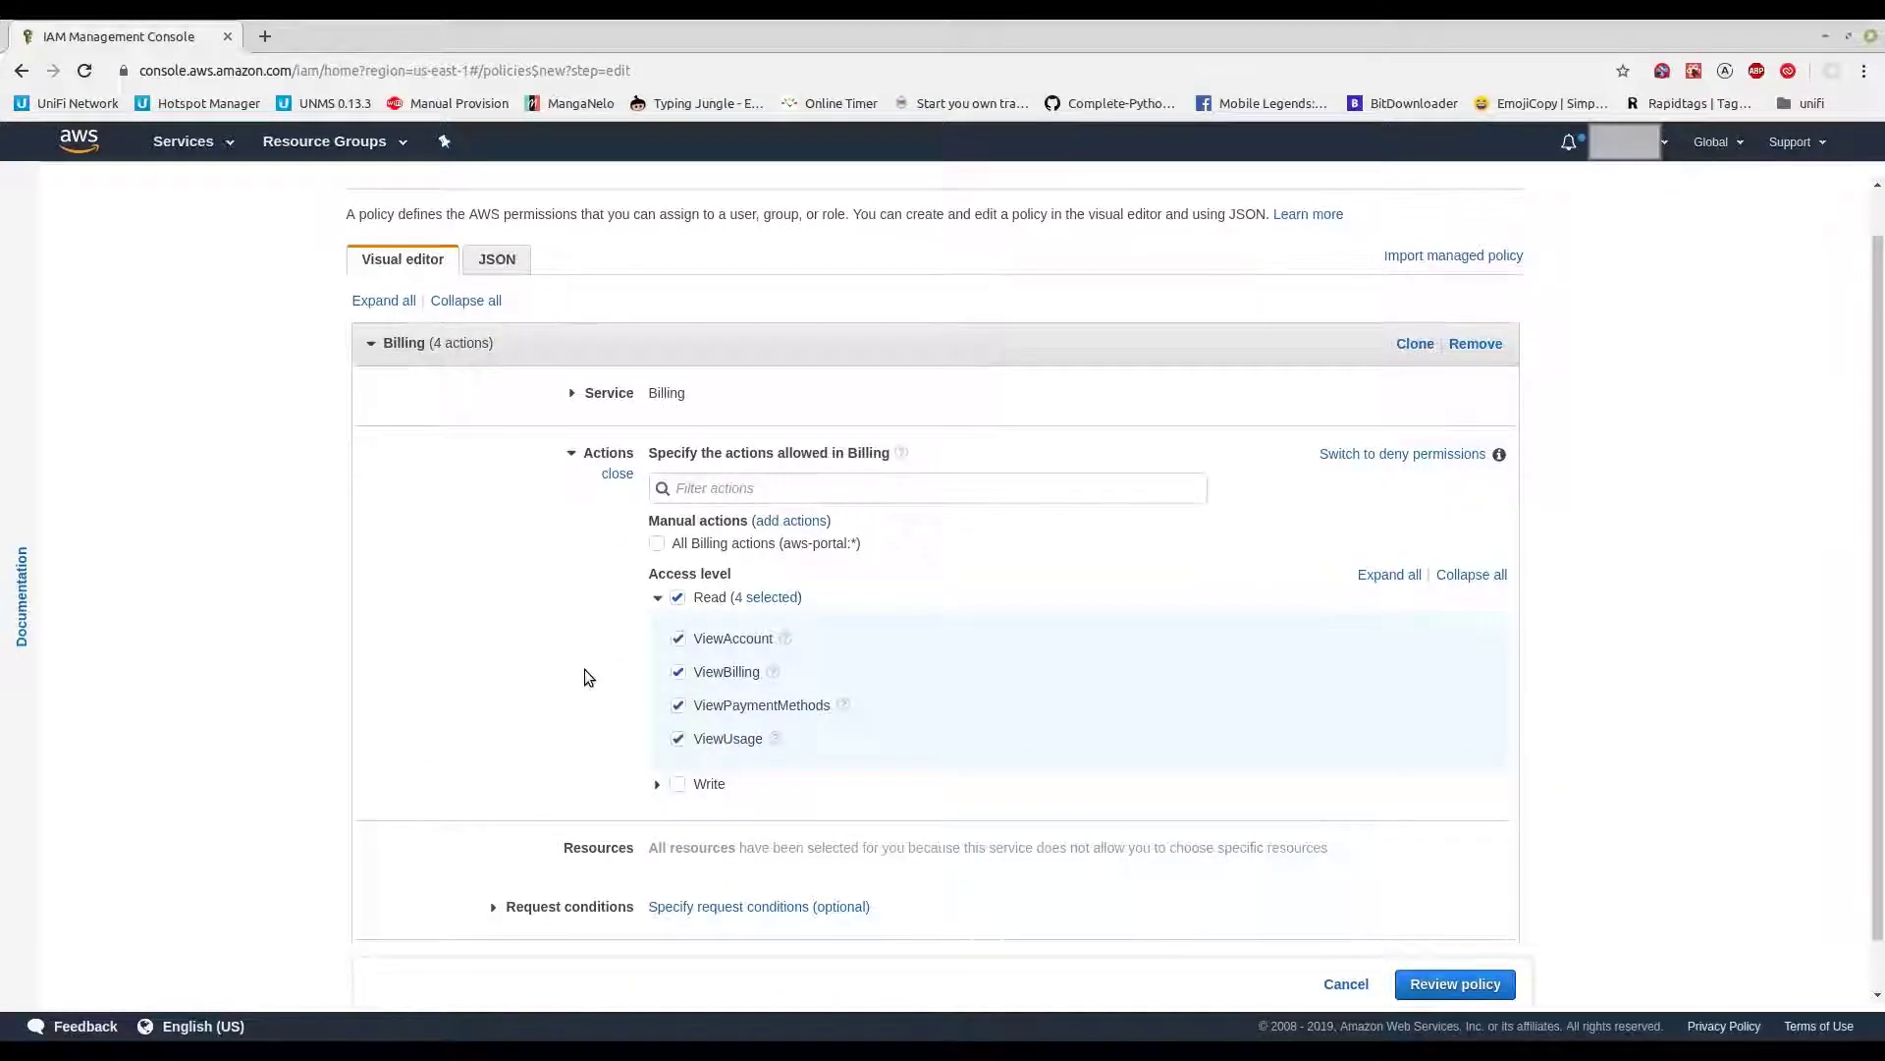
scroll(585, 669, "down", 1)
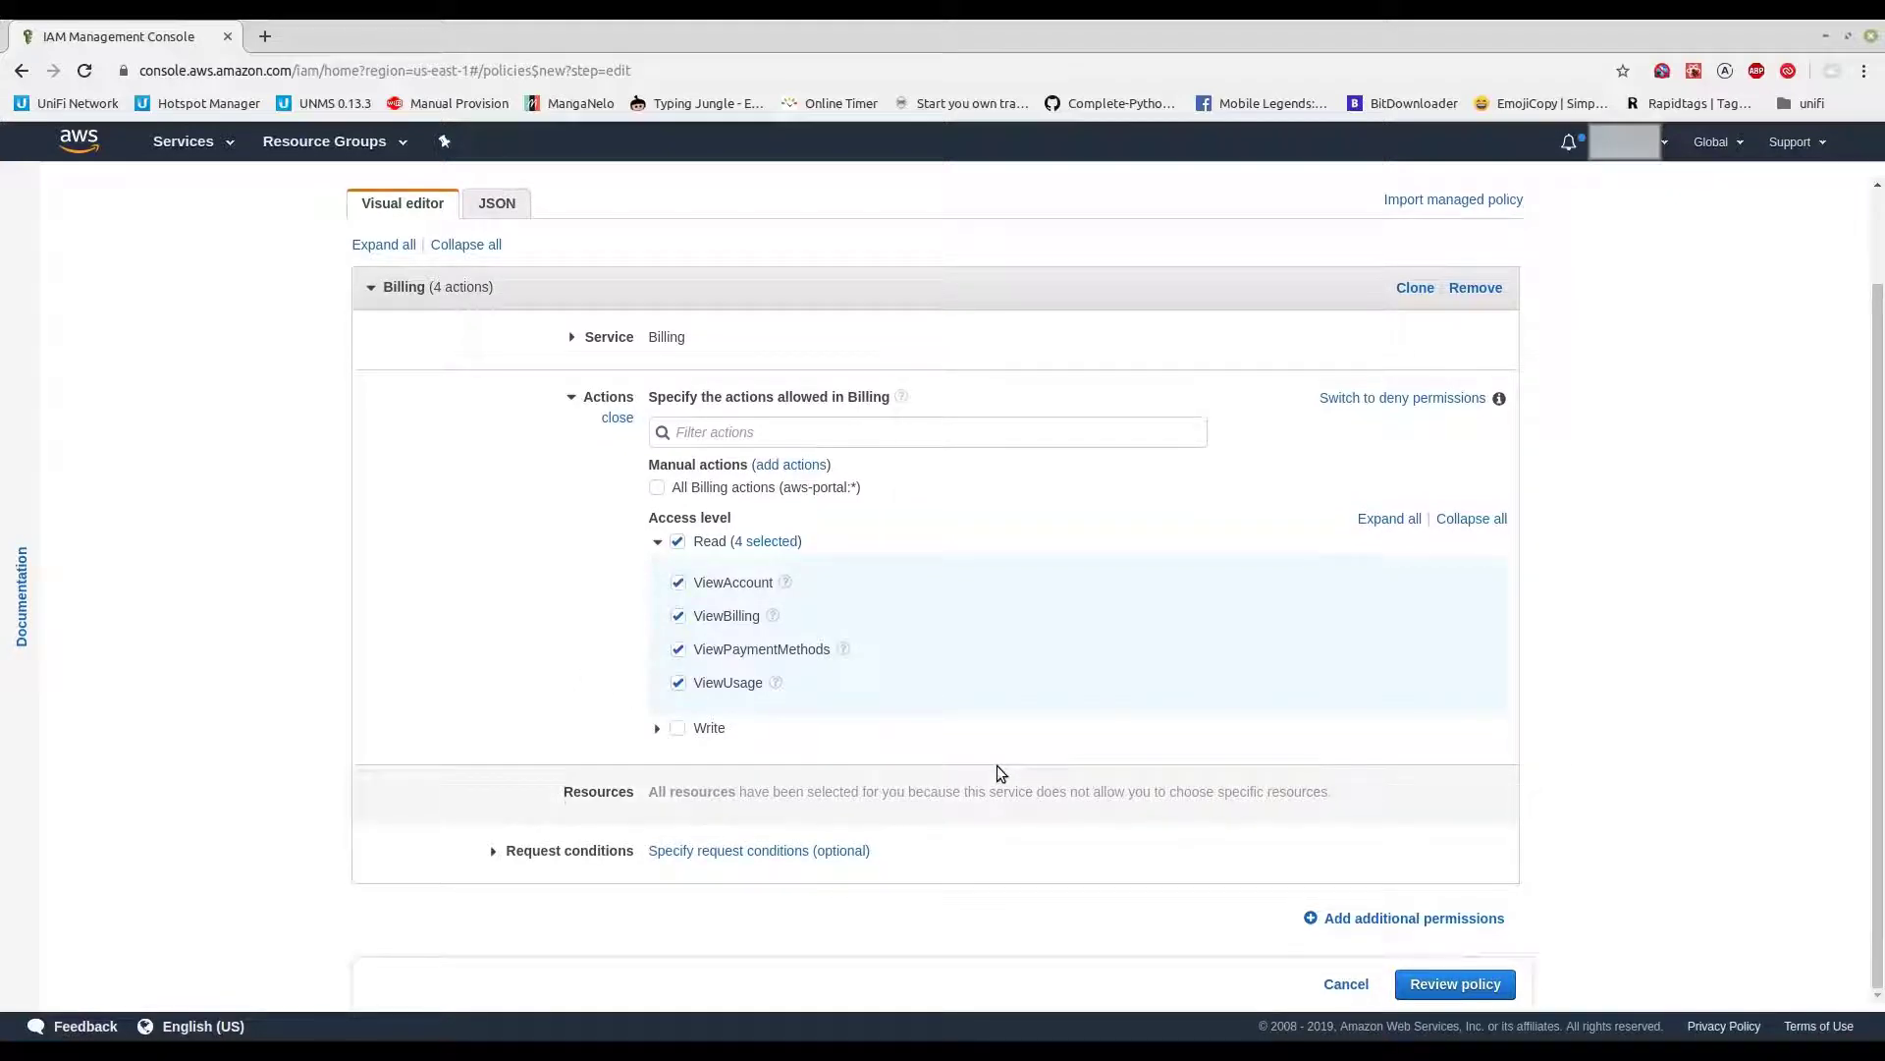
left_click(1461, 984)
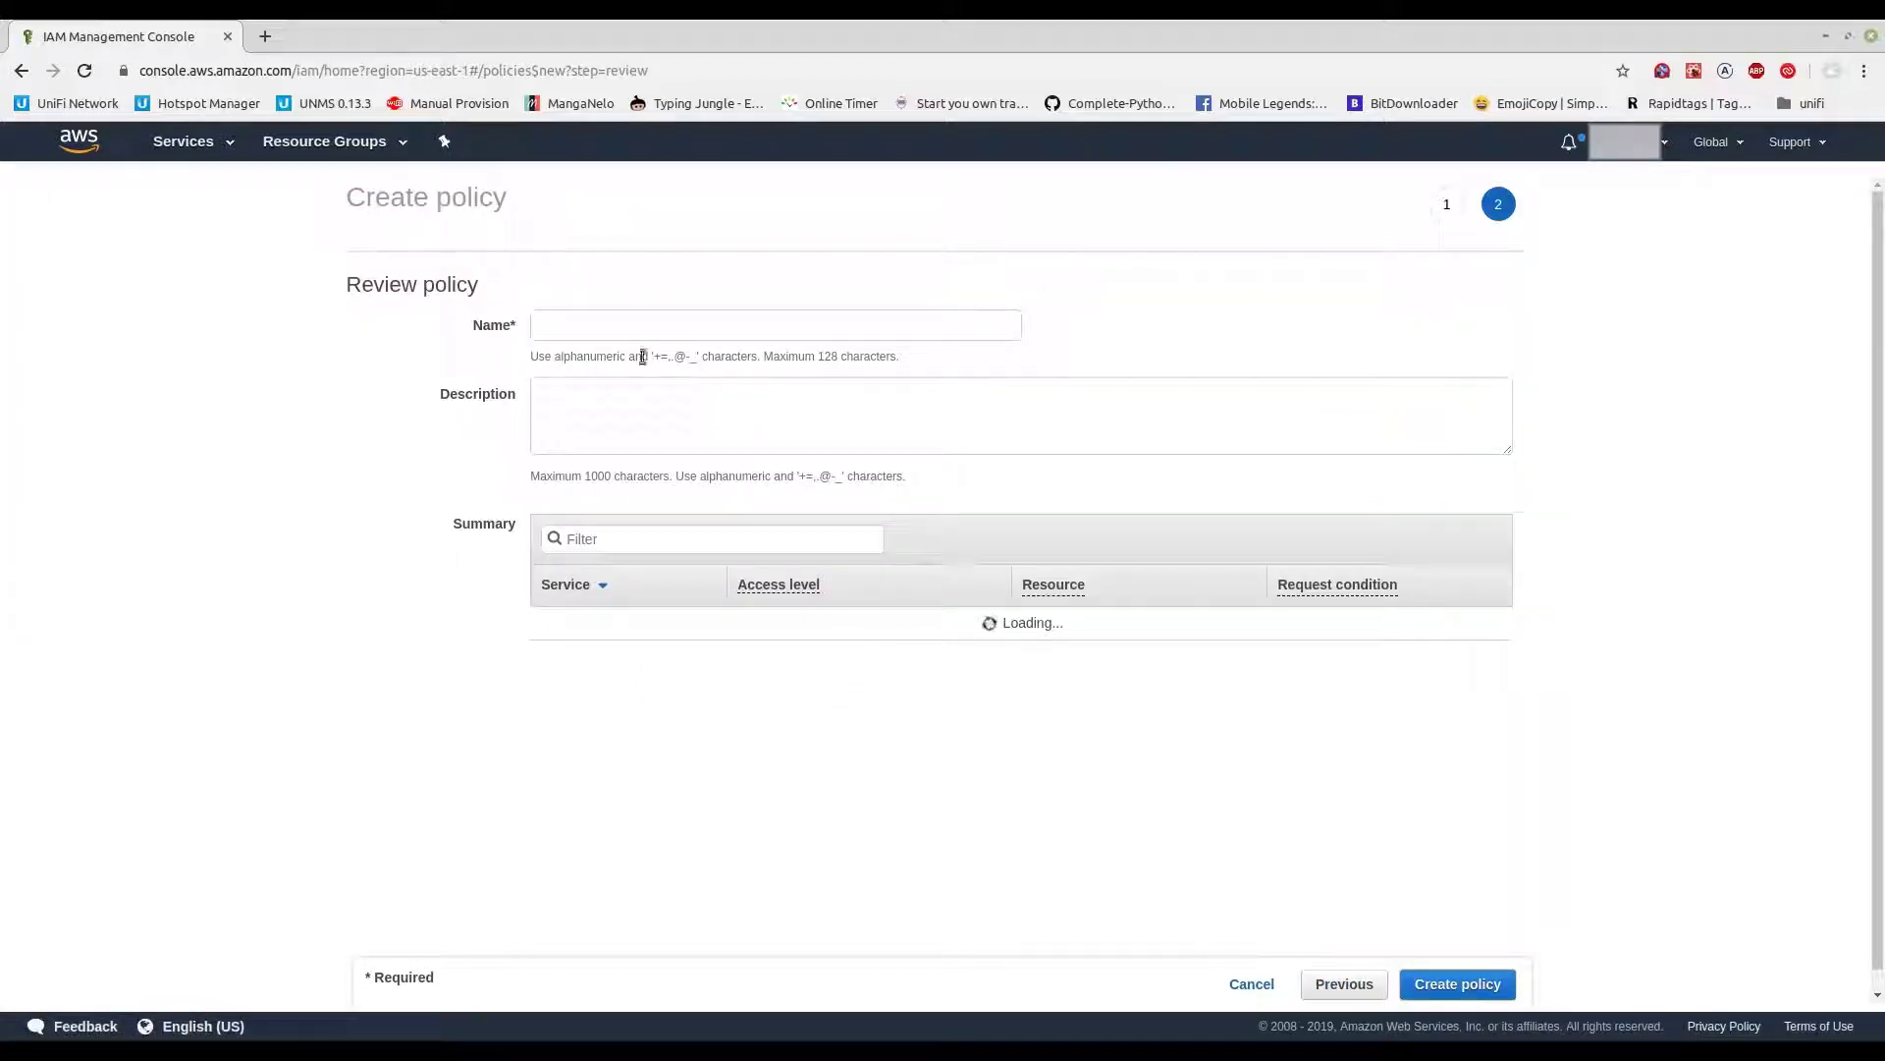
- Name the policy ReadOnlyBilling
left_click(605, 326)
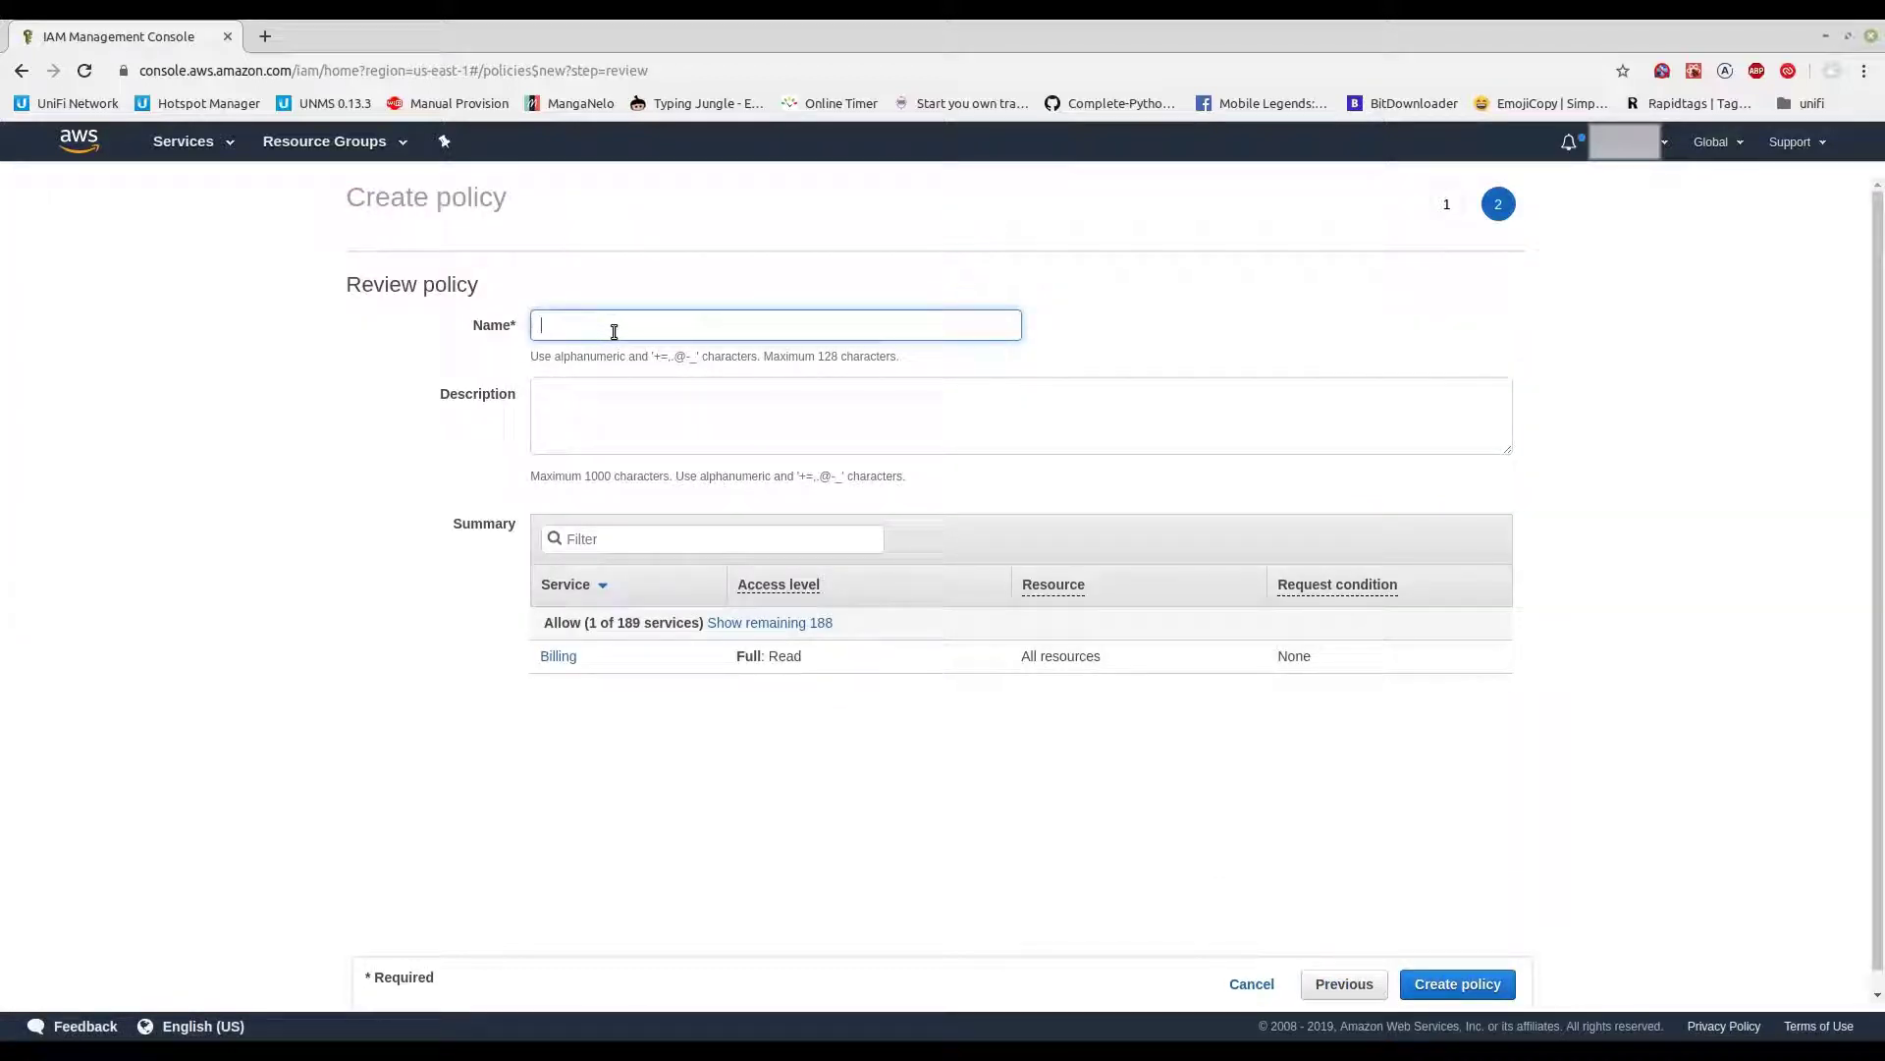
type("Re")
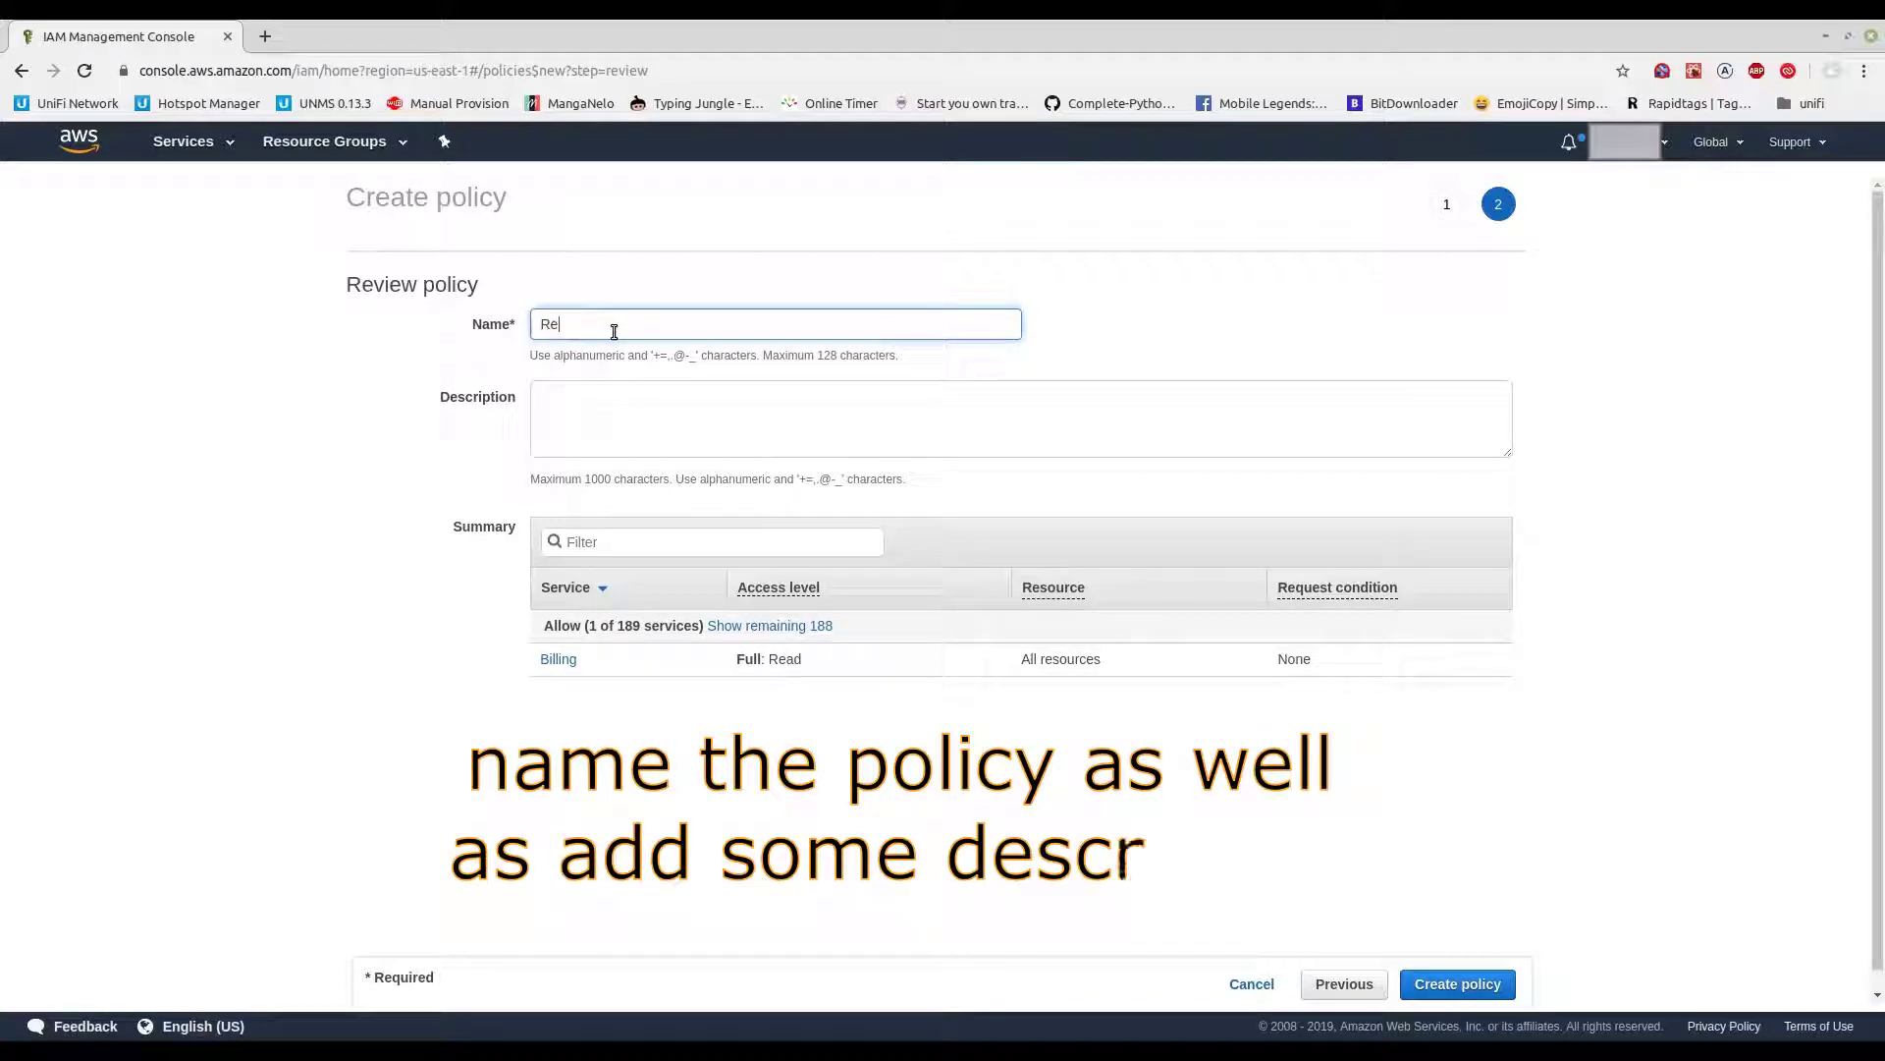
type("adOnlyBilling")
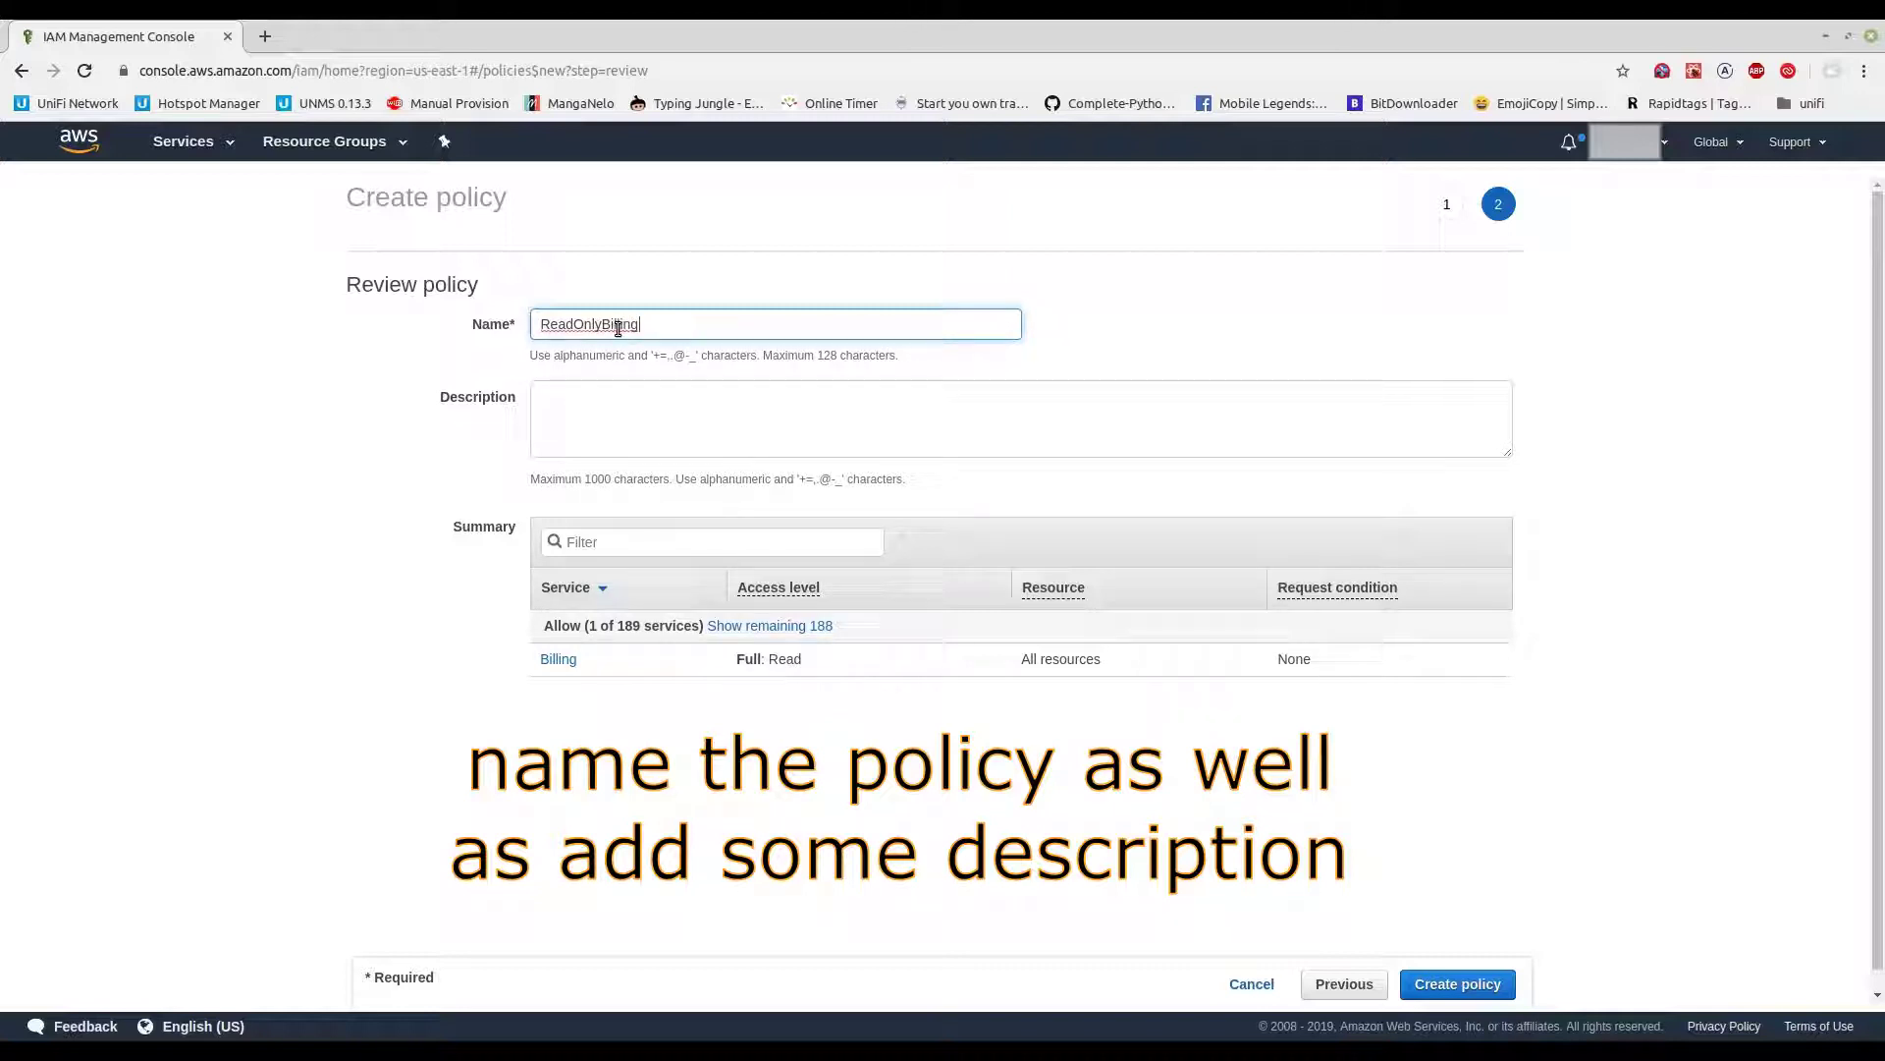
- Enter the policy description "Read only access to a user" and create the policy
left_click(664, 421)
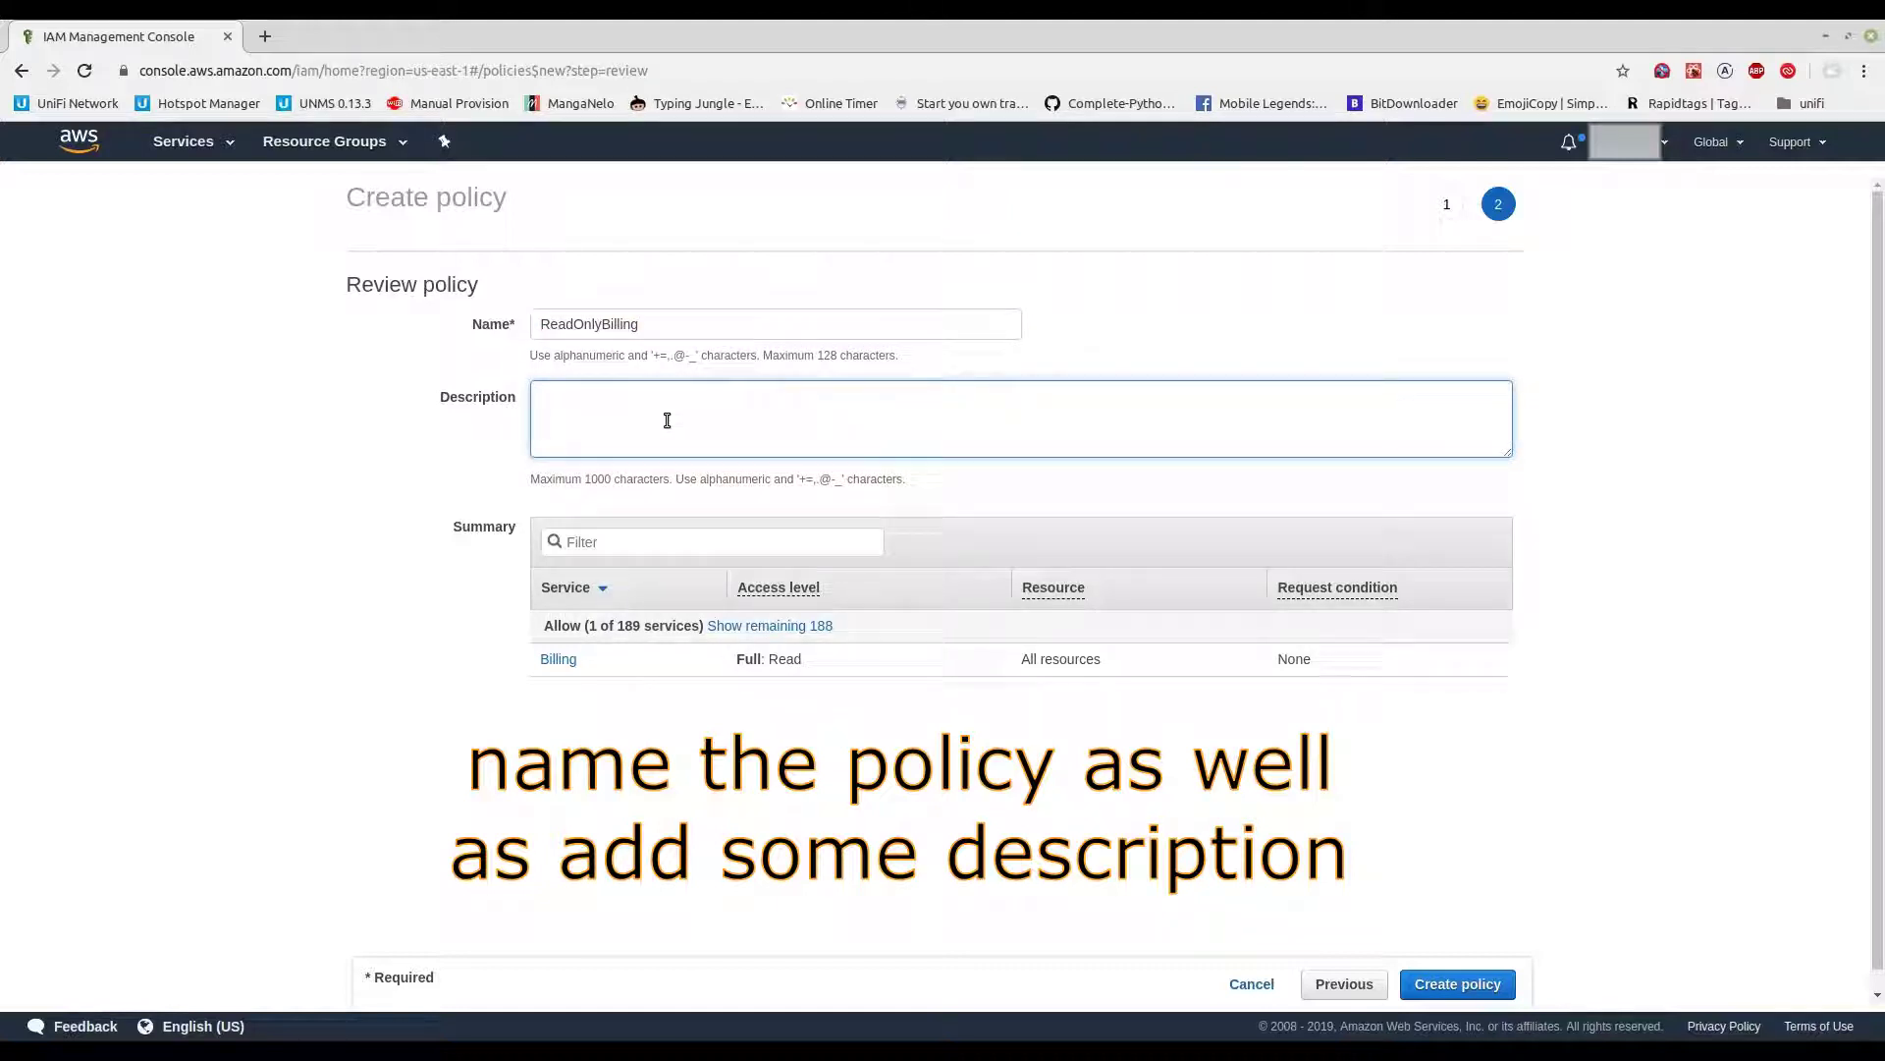
type("Read Onl")
key("BackSpace")
key("BackSpace")
key("BackSpace")
key("BackSpace")
key("BackSpace")
key("BackSpace")
type("R")
key("BackSpace")
type("rea")
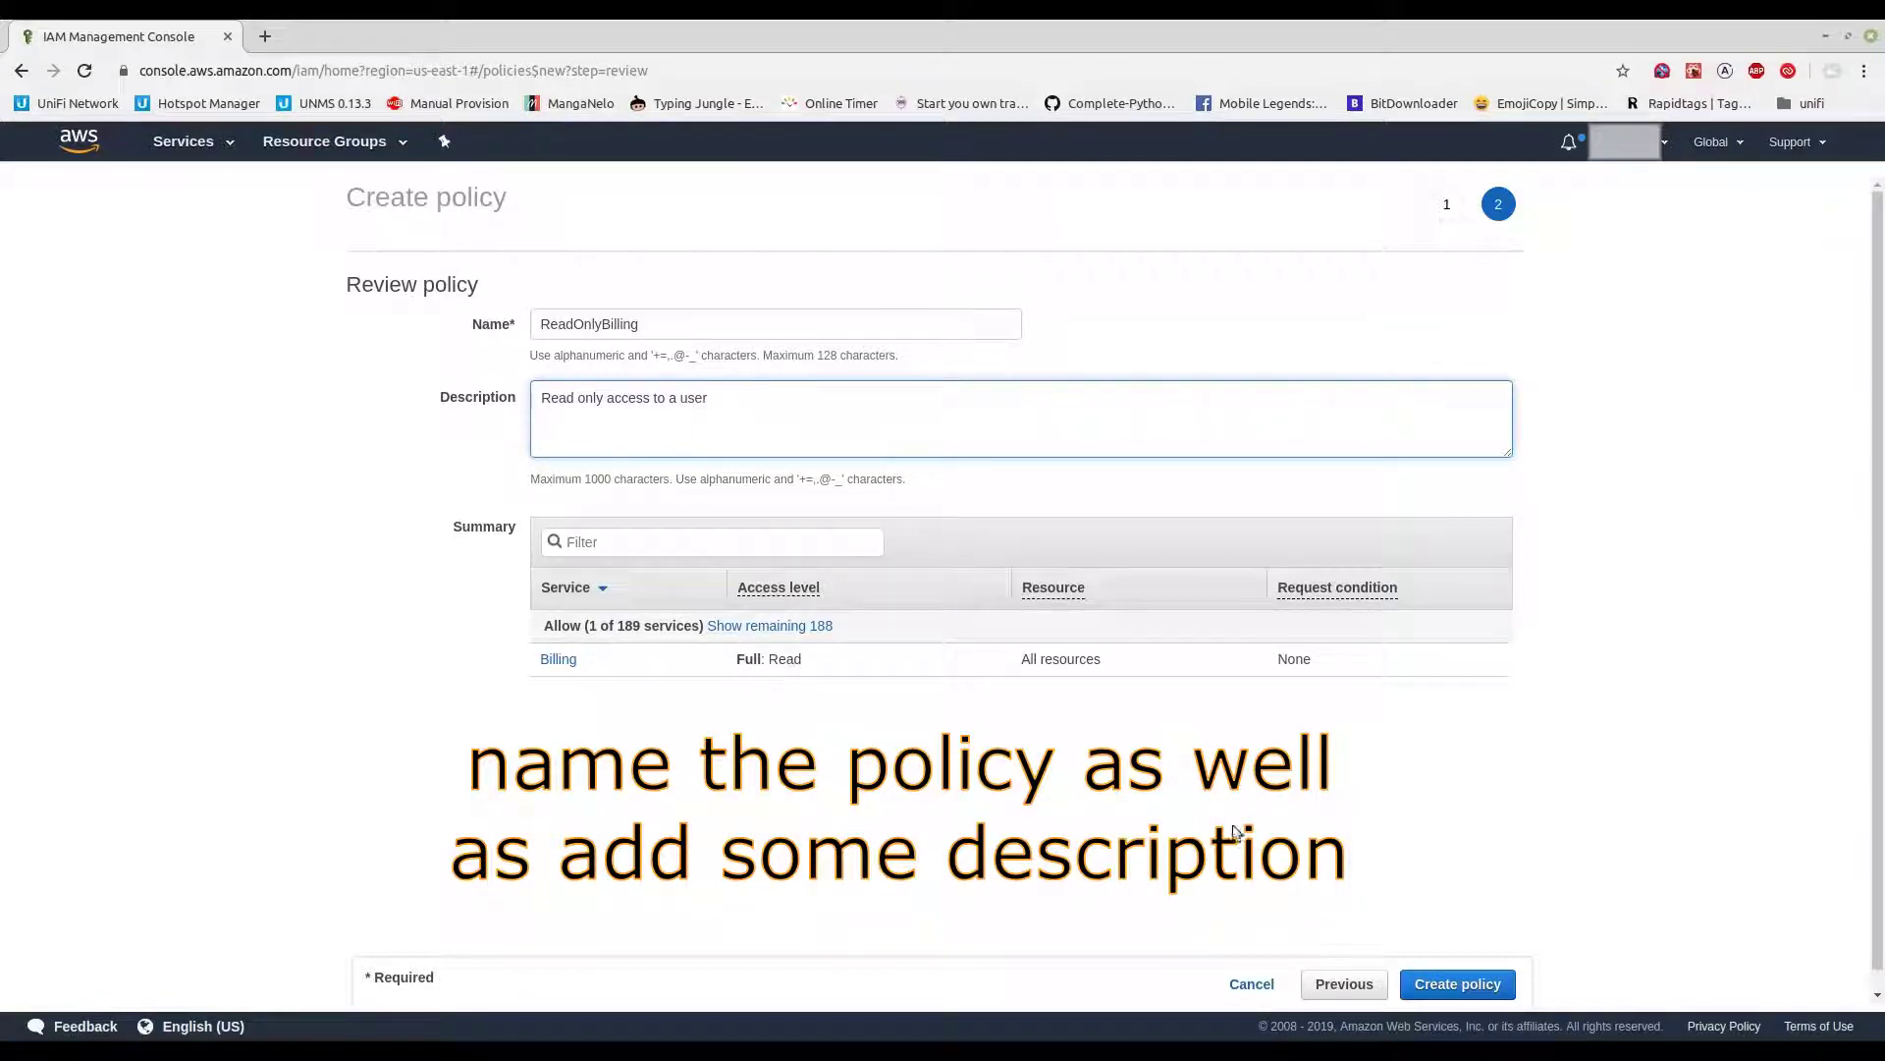
left_click(1450, 984)
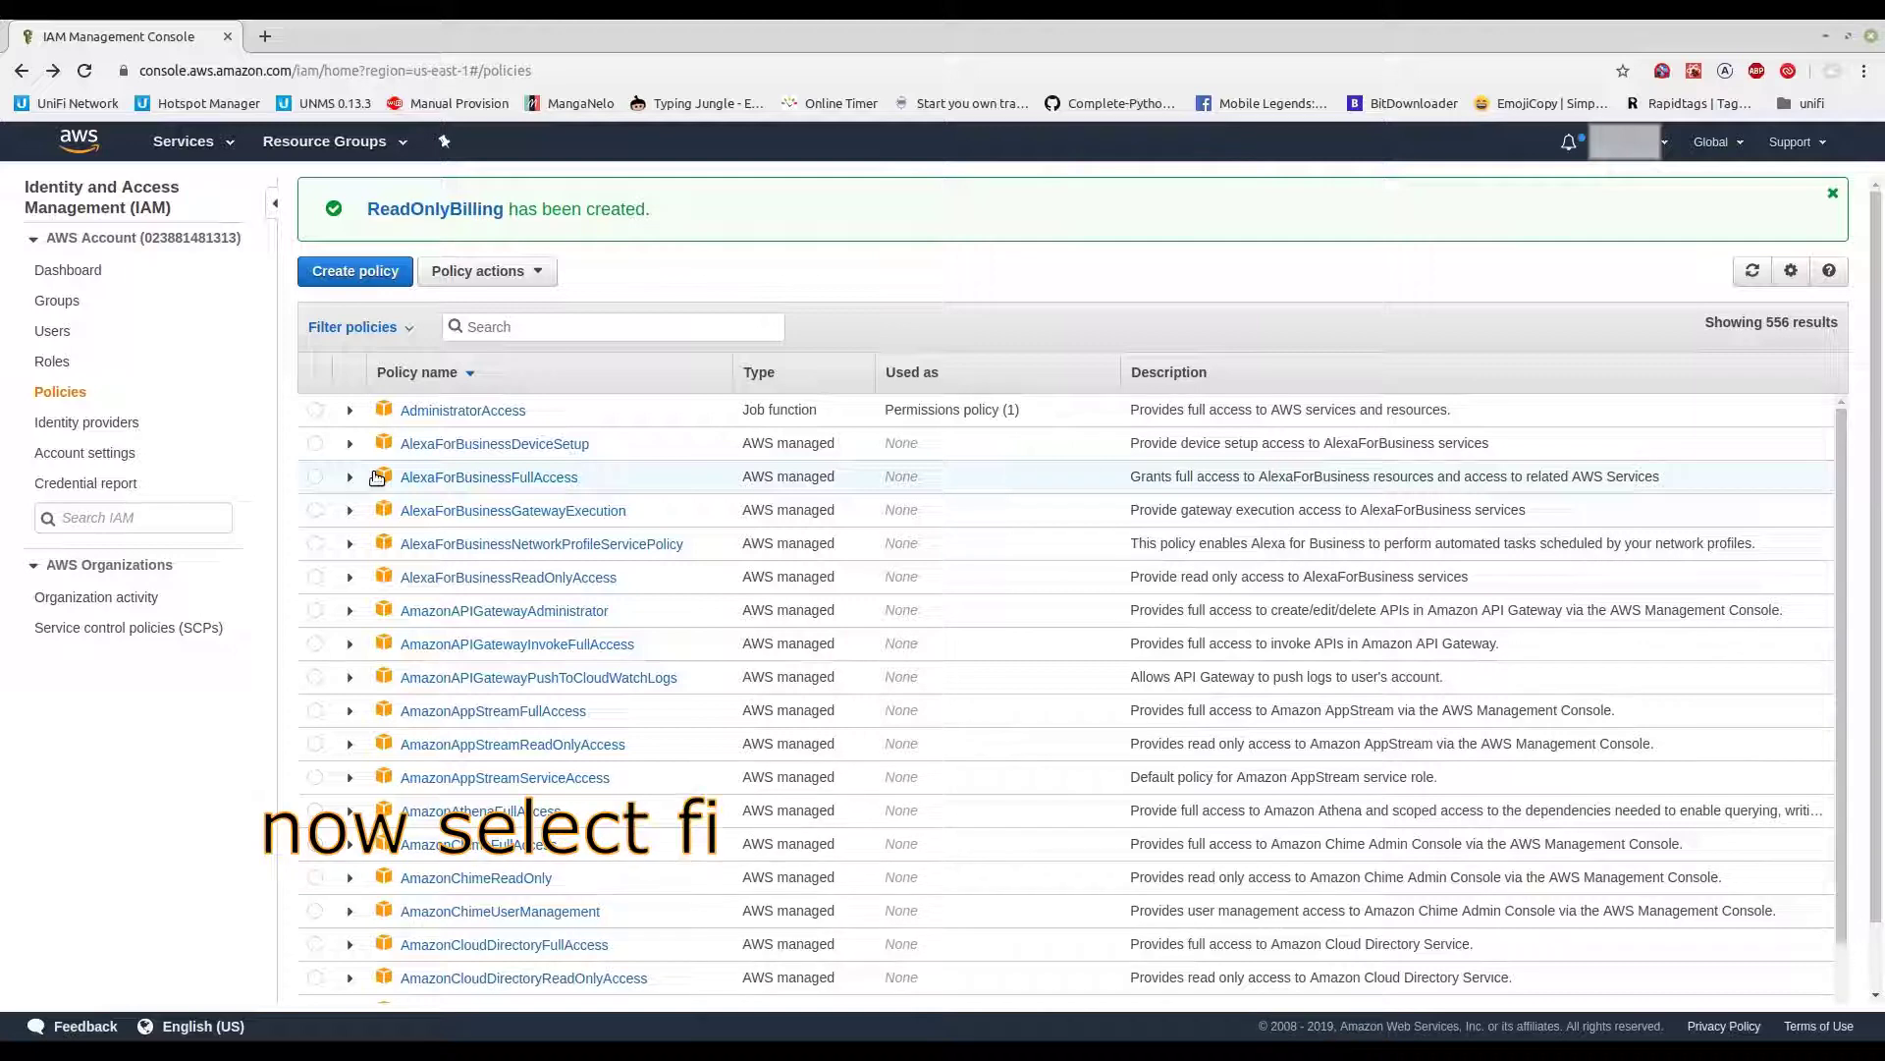
- Filter the policies to customer managed ones and open the ReadOnlyBilling policy
left_click(410, 331)
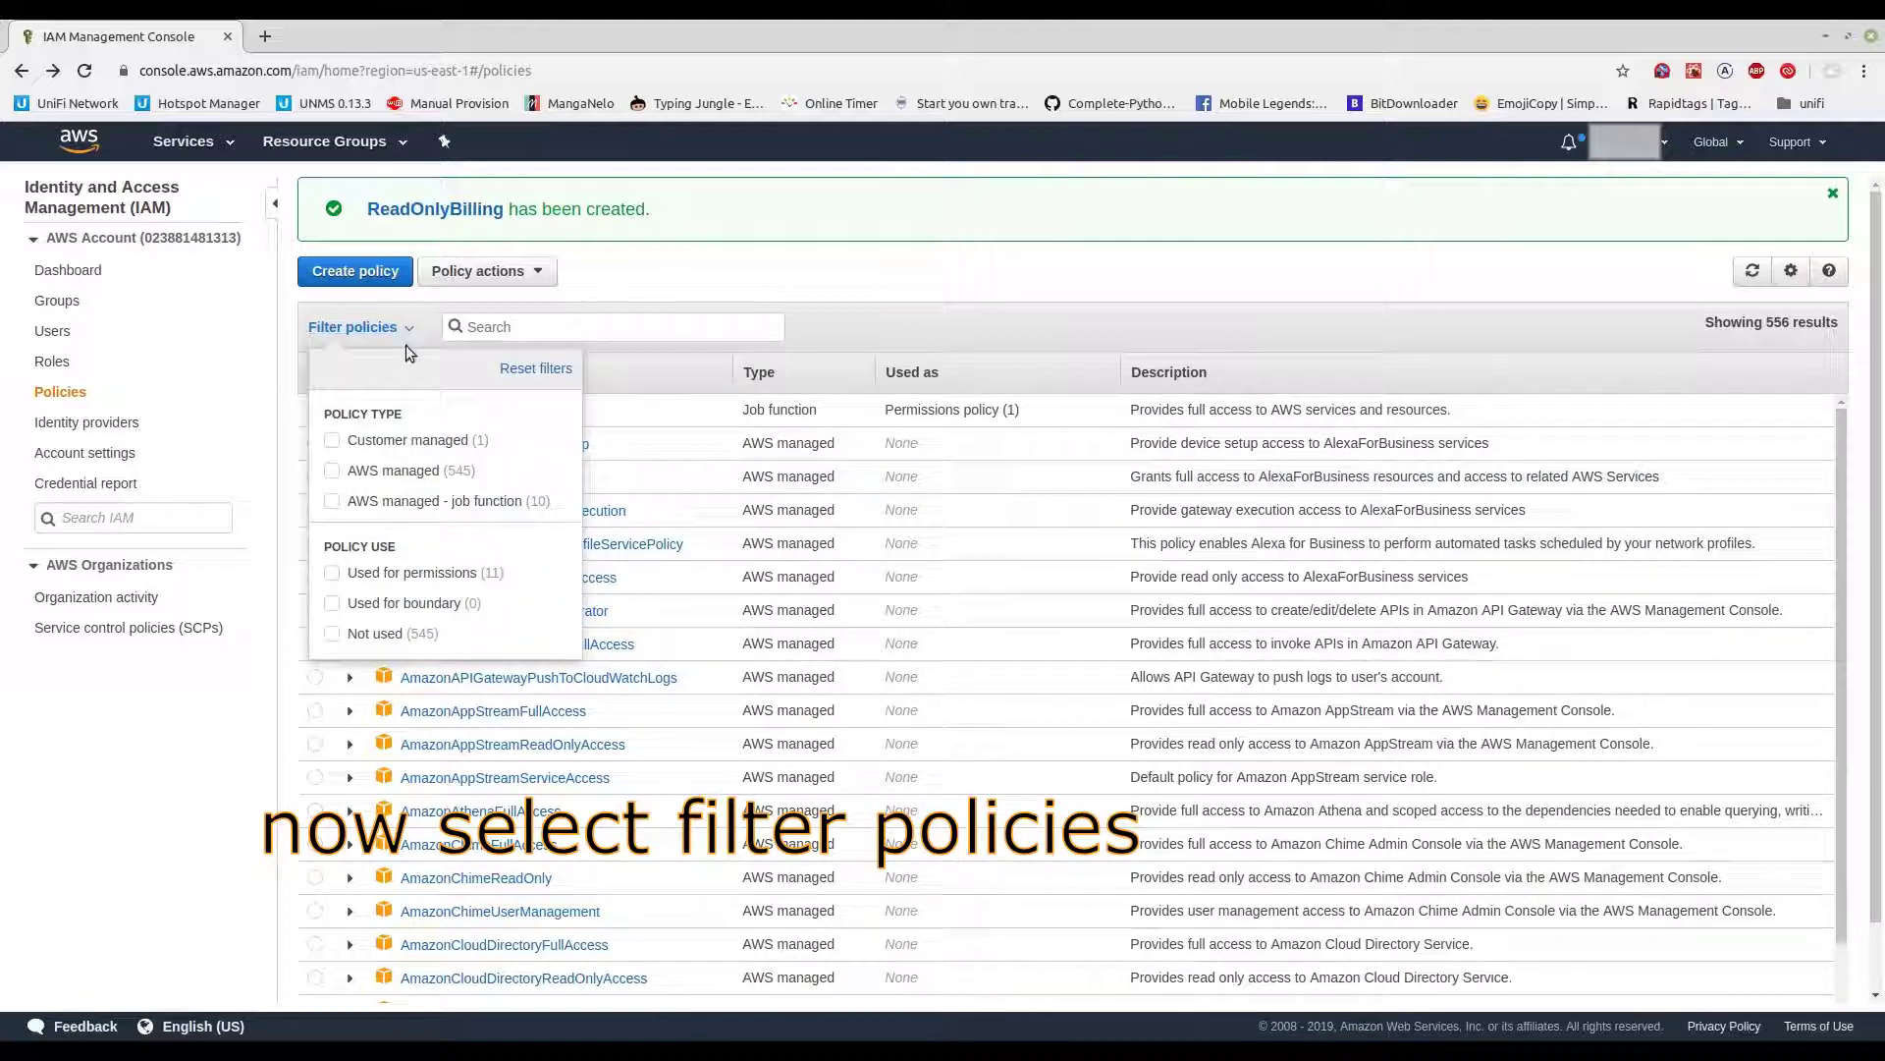
left_click(333, 441)
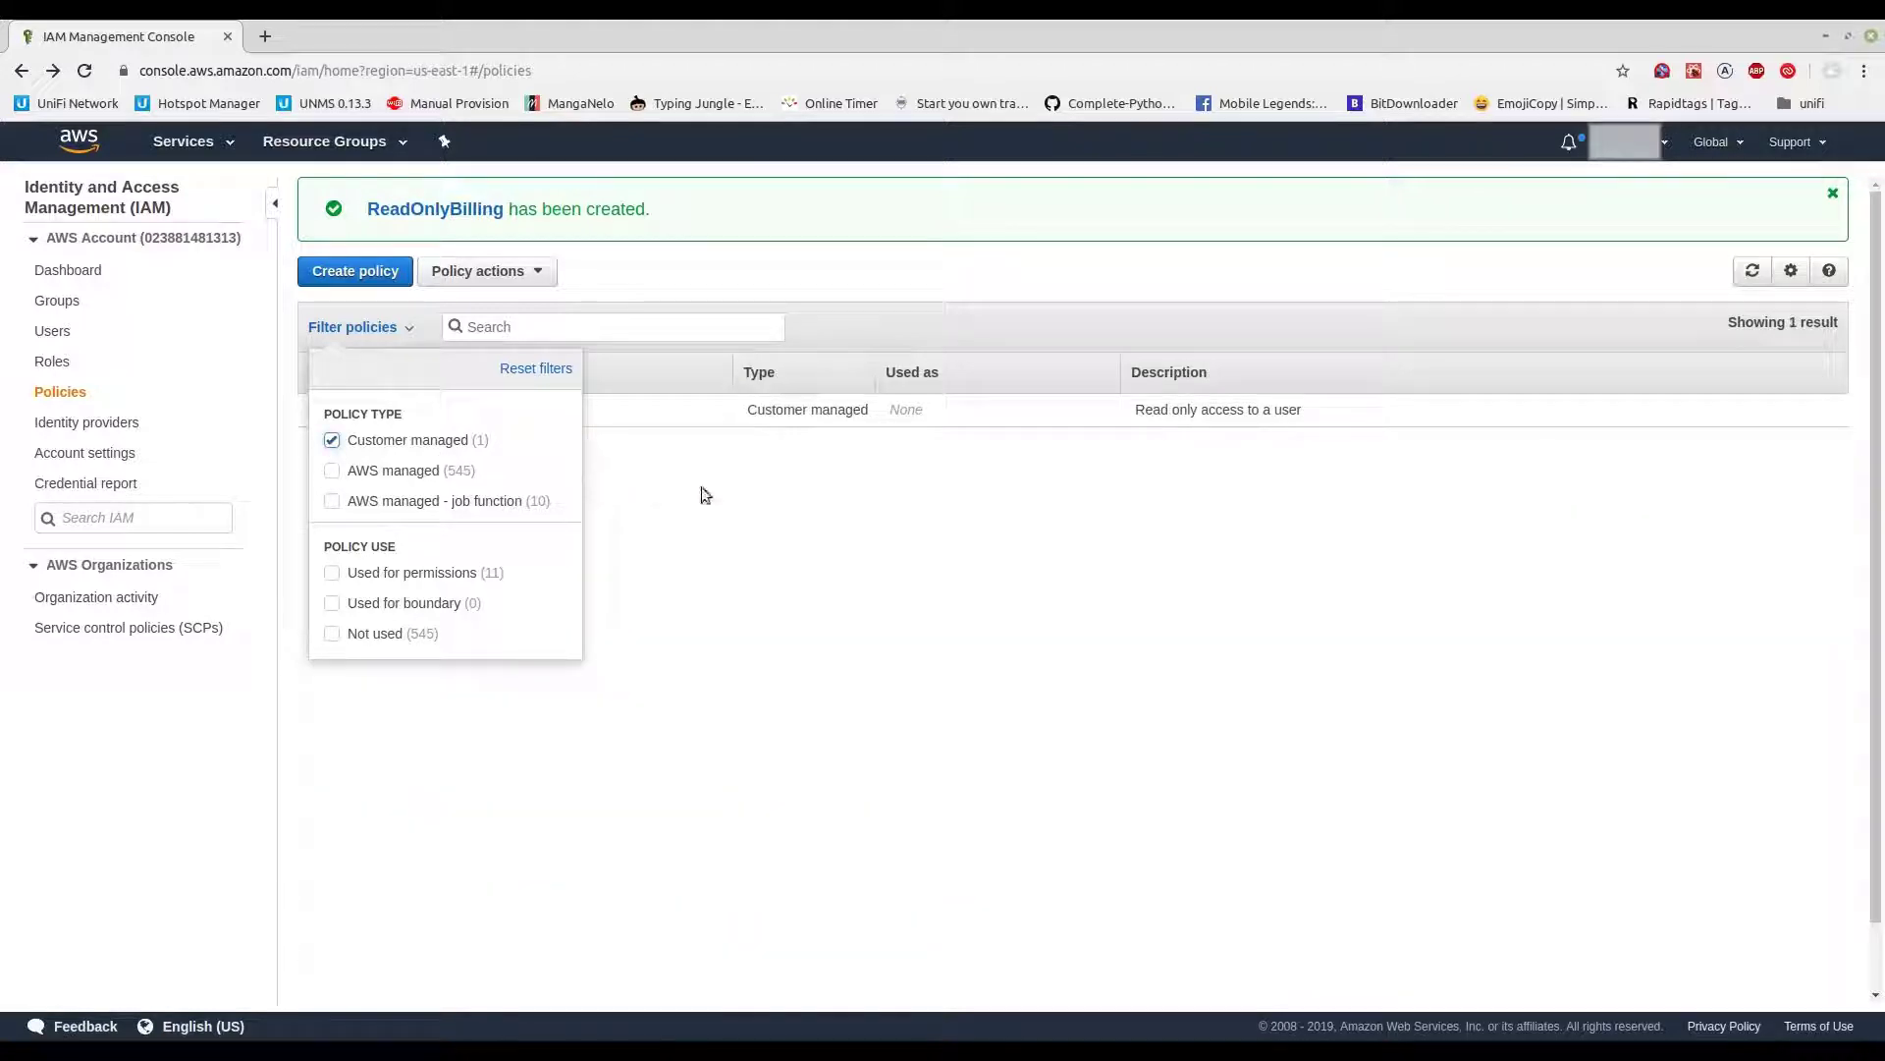
left_click(695, 493)
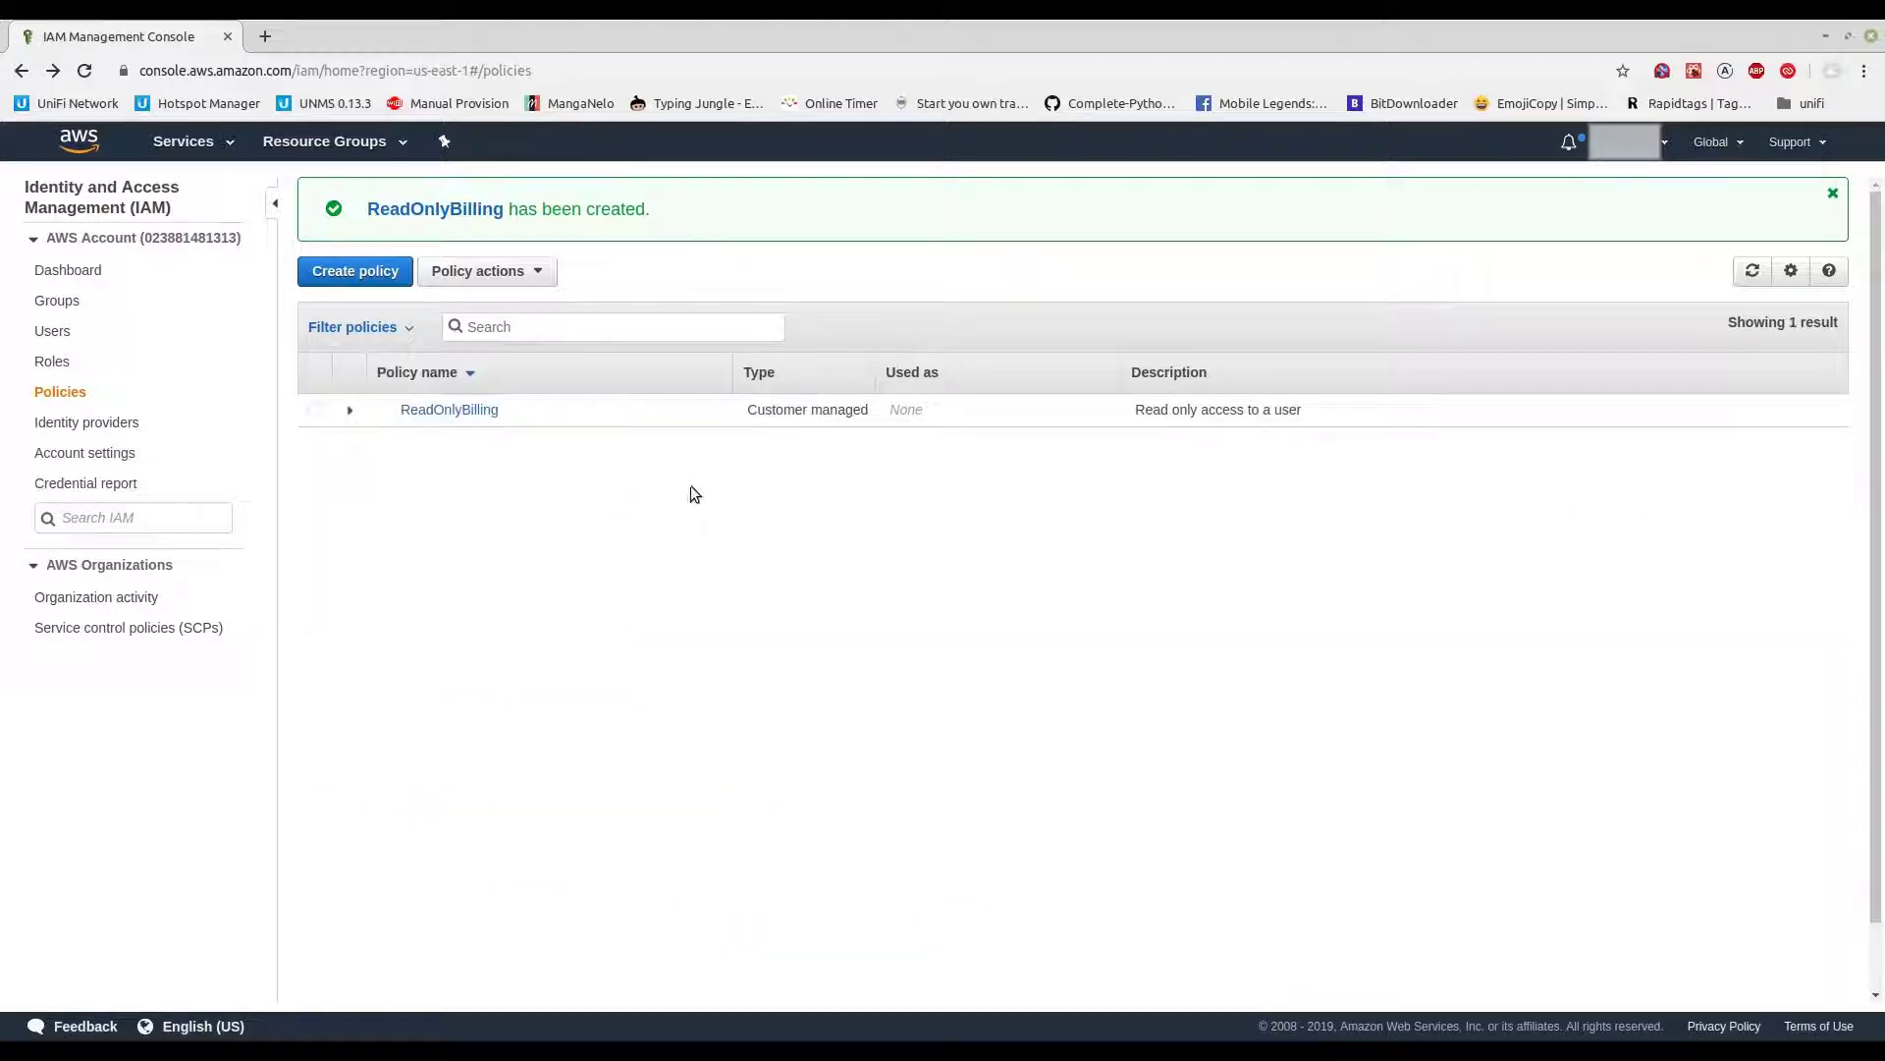
left_click(449, 411)
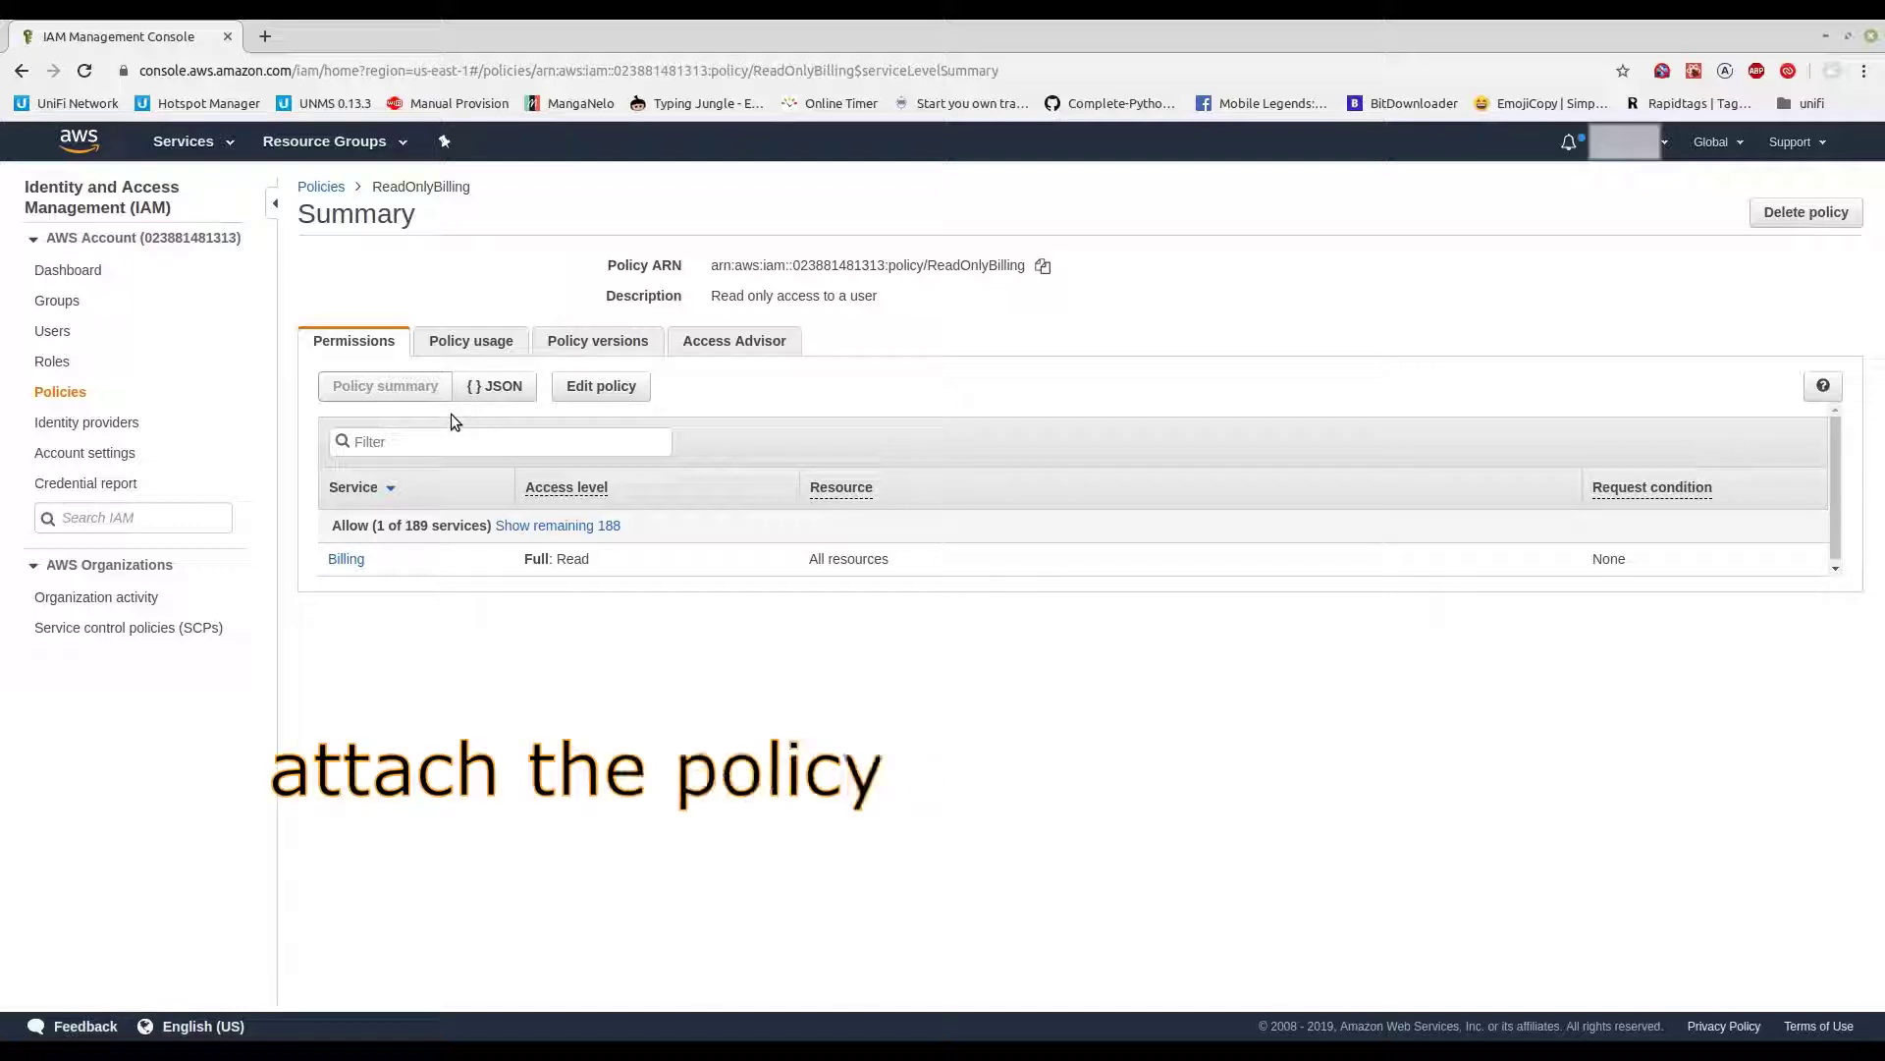
- Attach the ReadOnlyBilling policy to the IAM user testuser from its policy usage settings
left_click(479, 343)
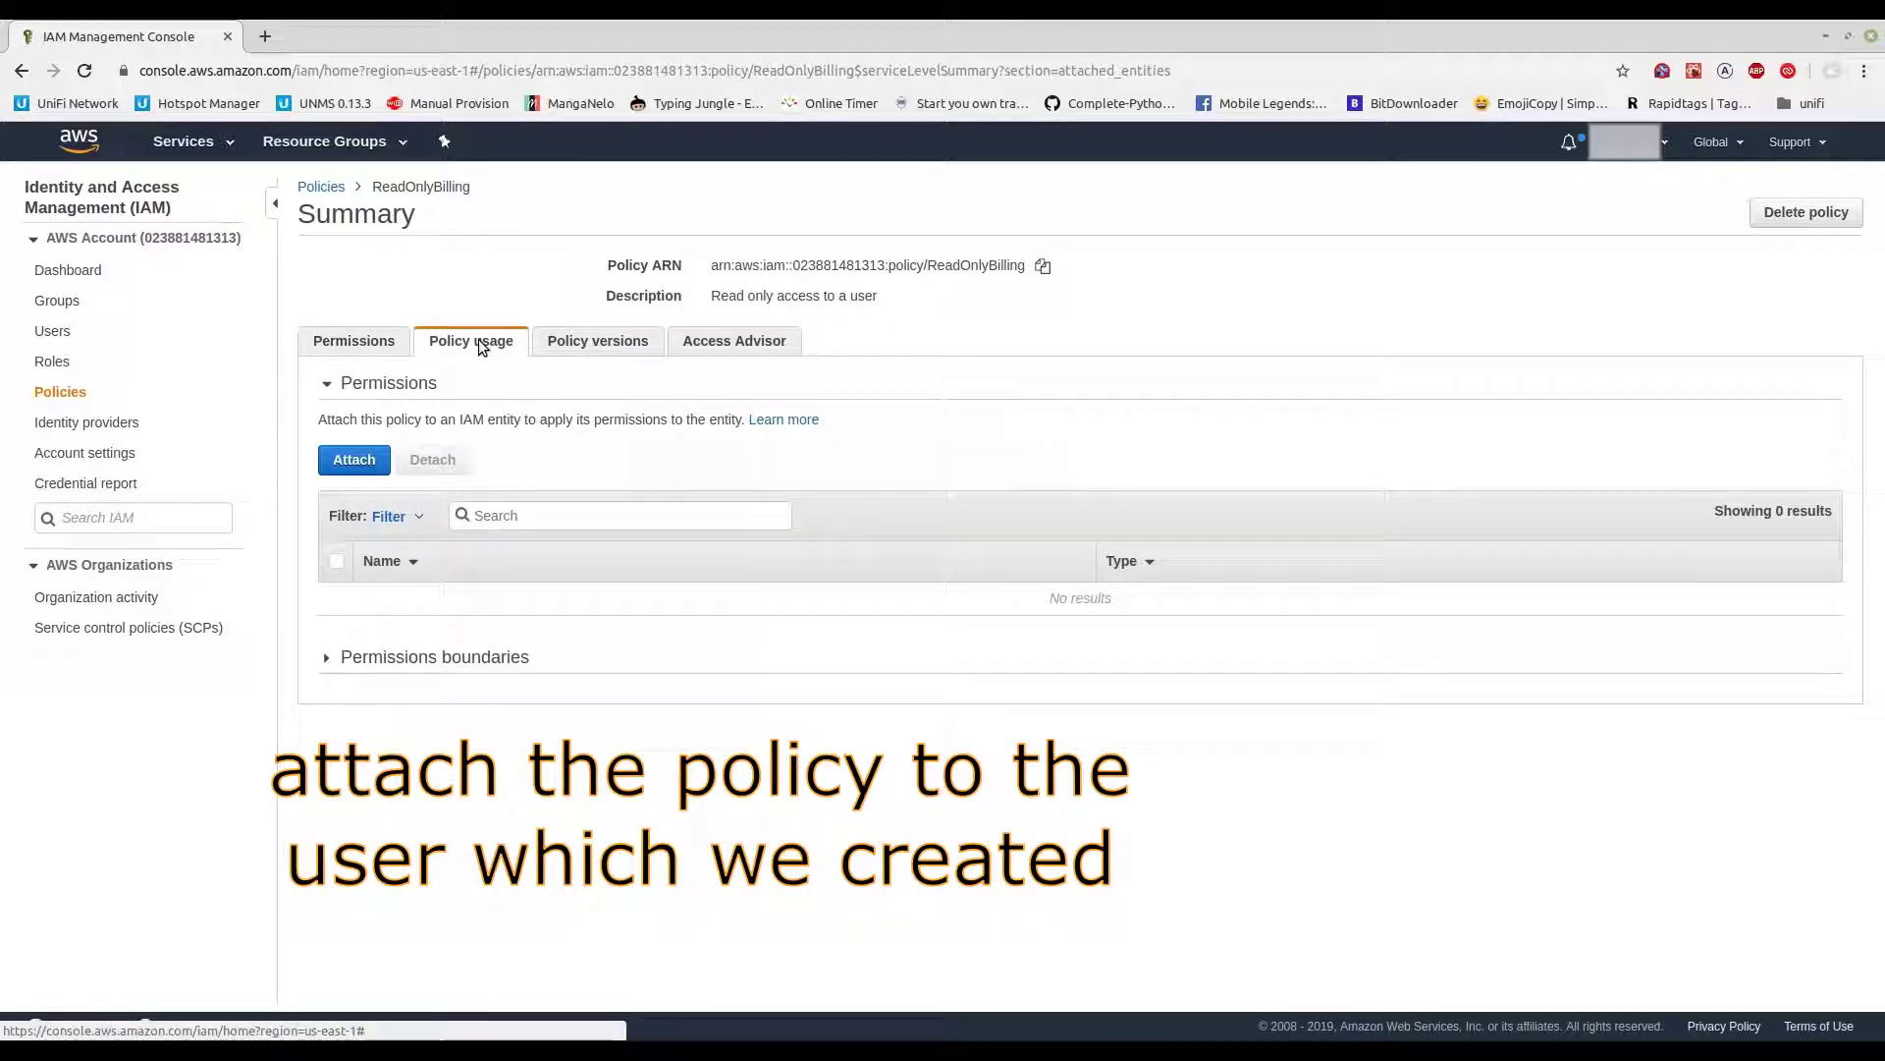
left_click(360, 459)
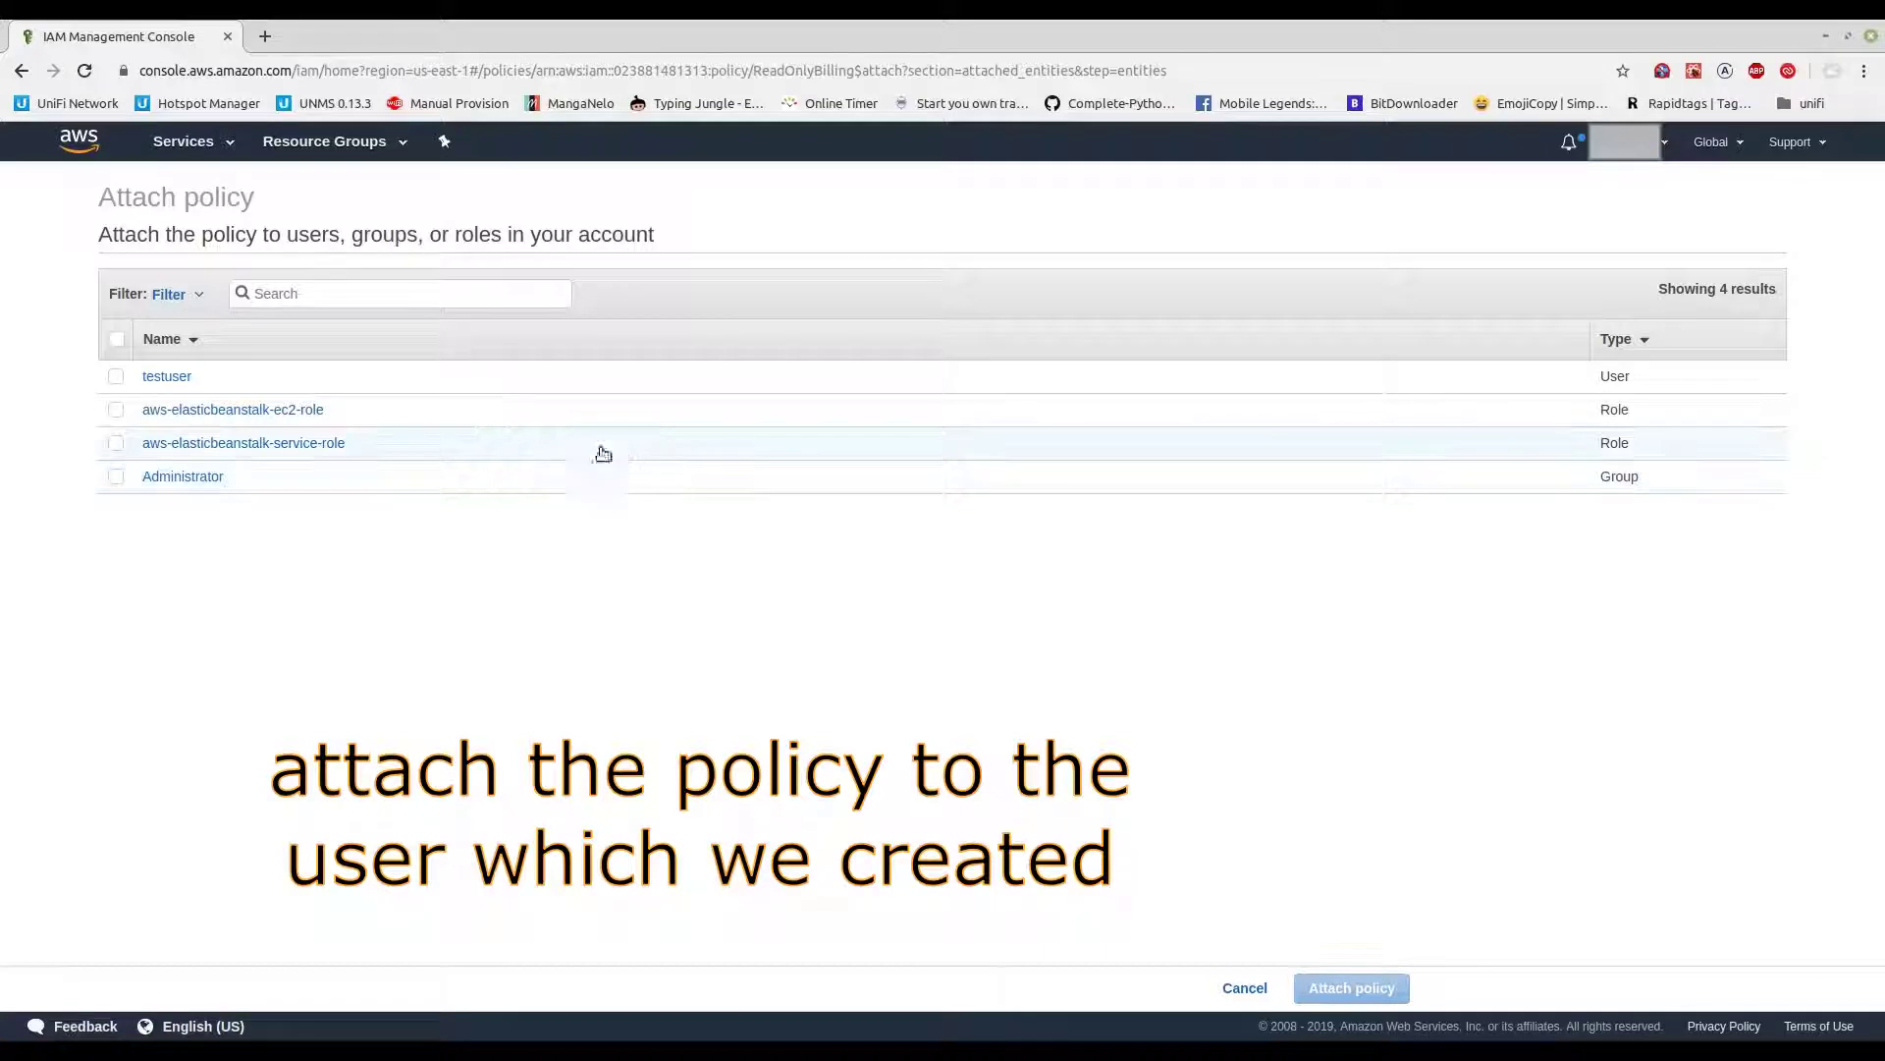
left_click(115, 379)
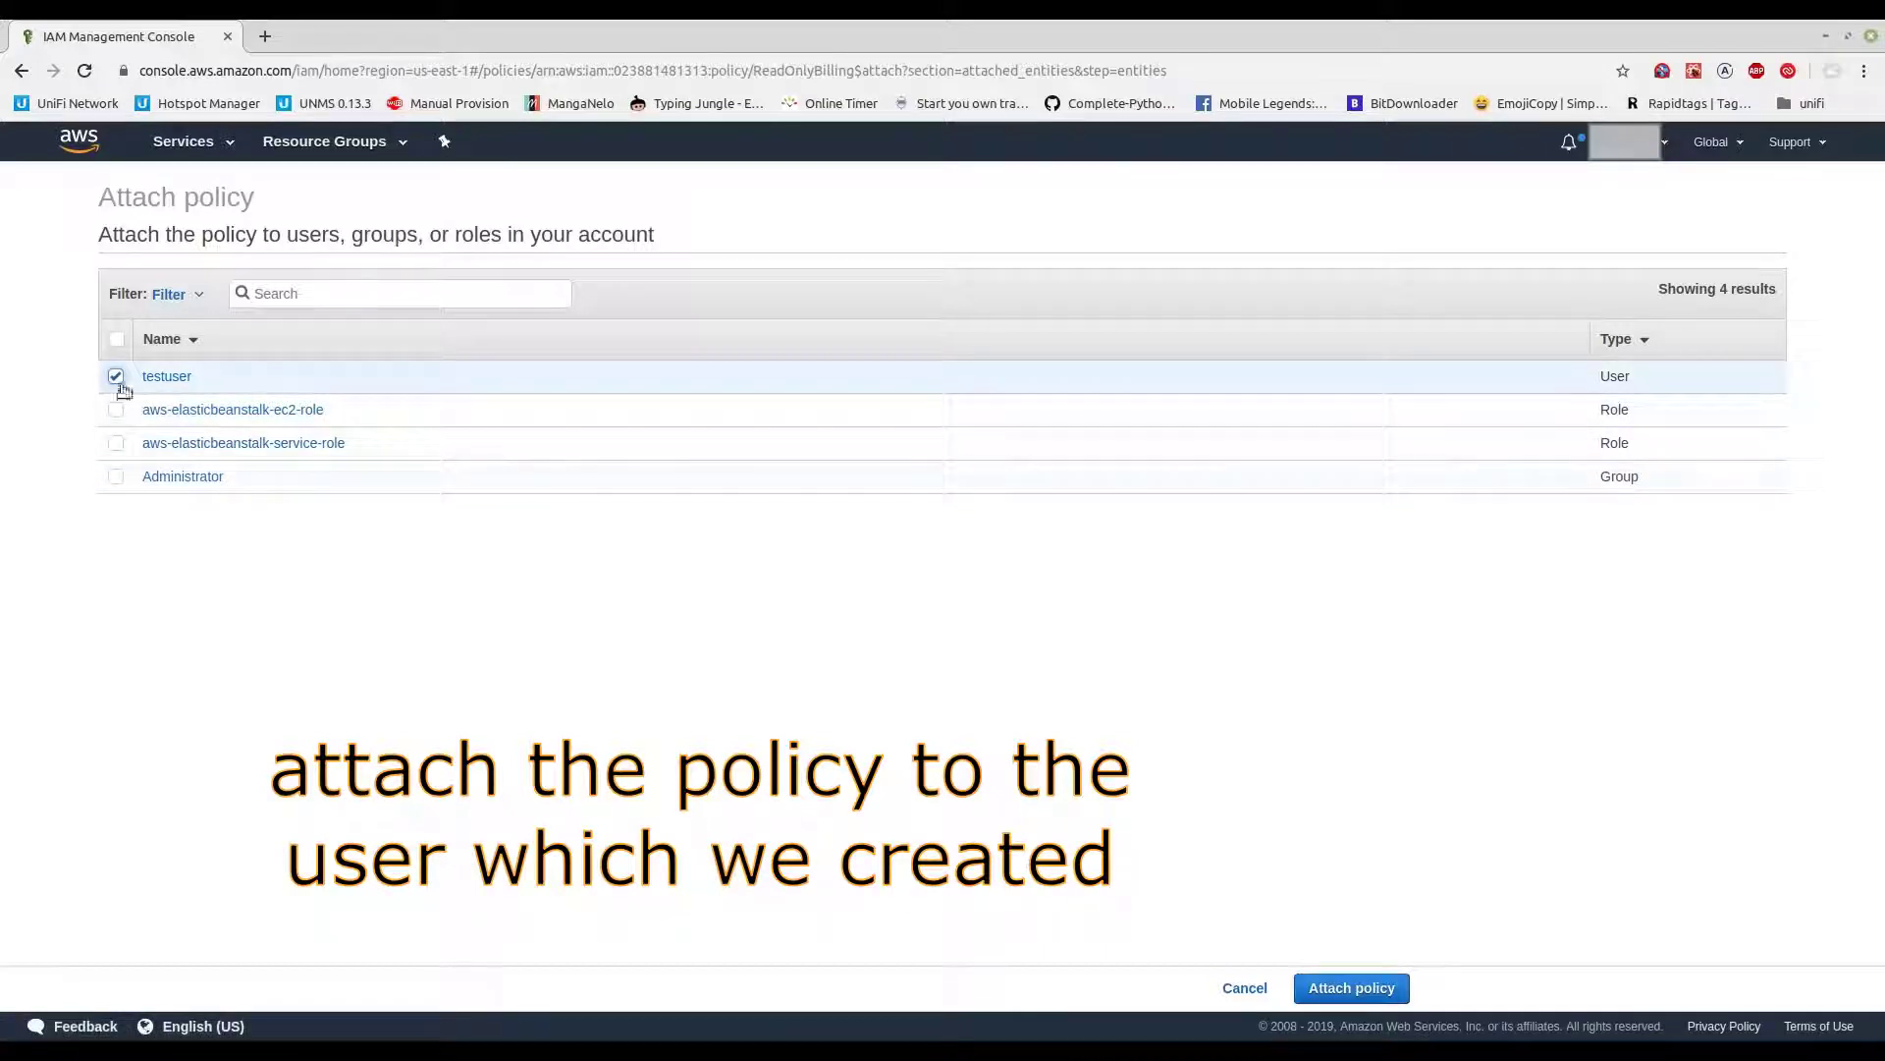
left_click(1368, 990)
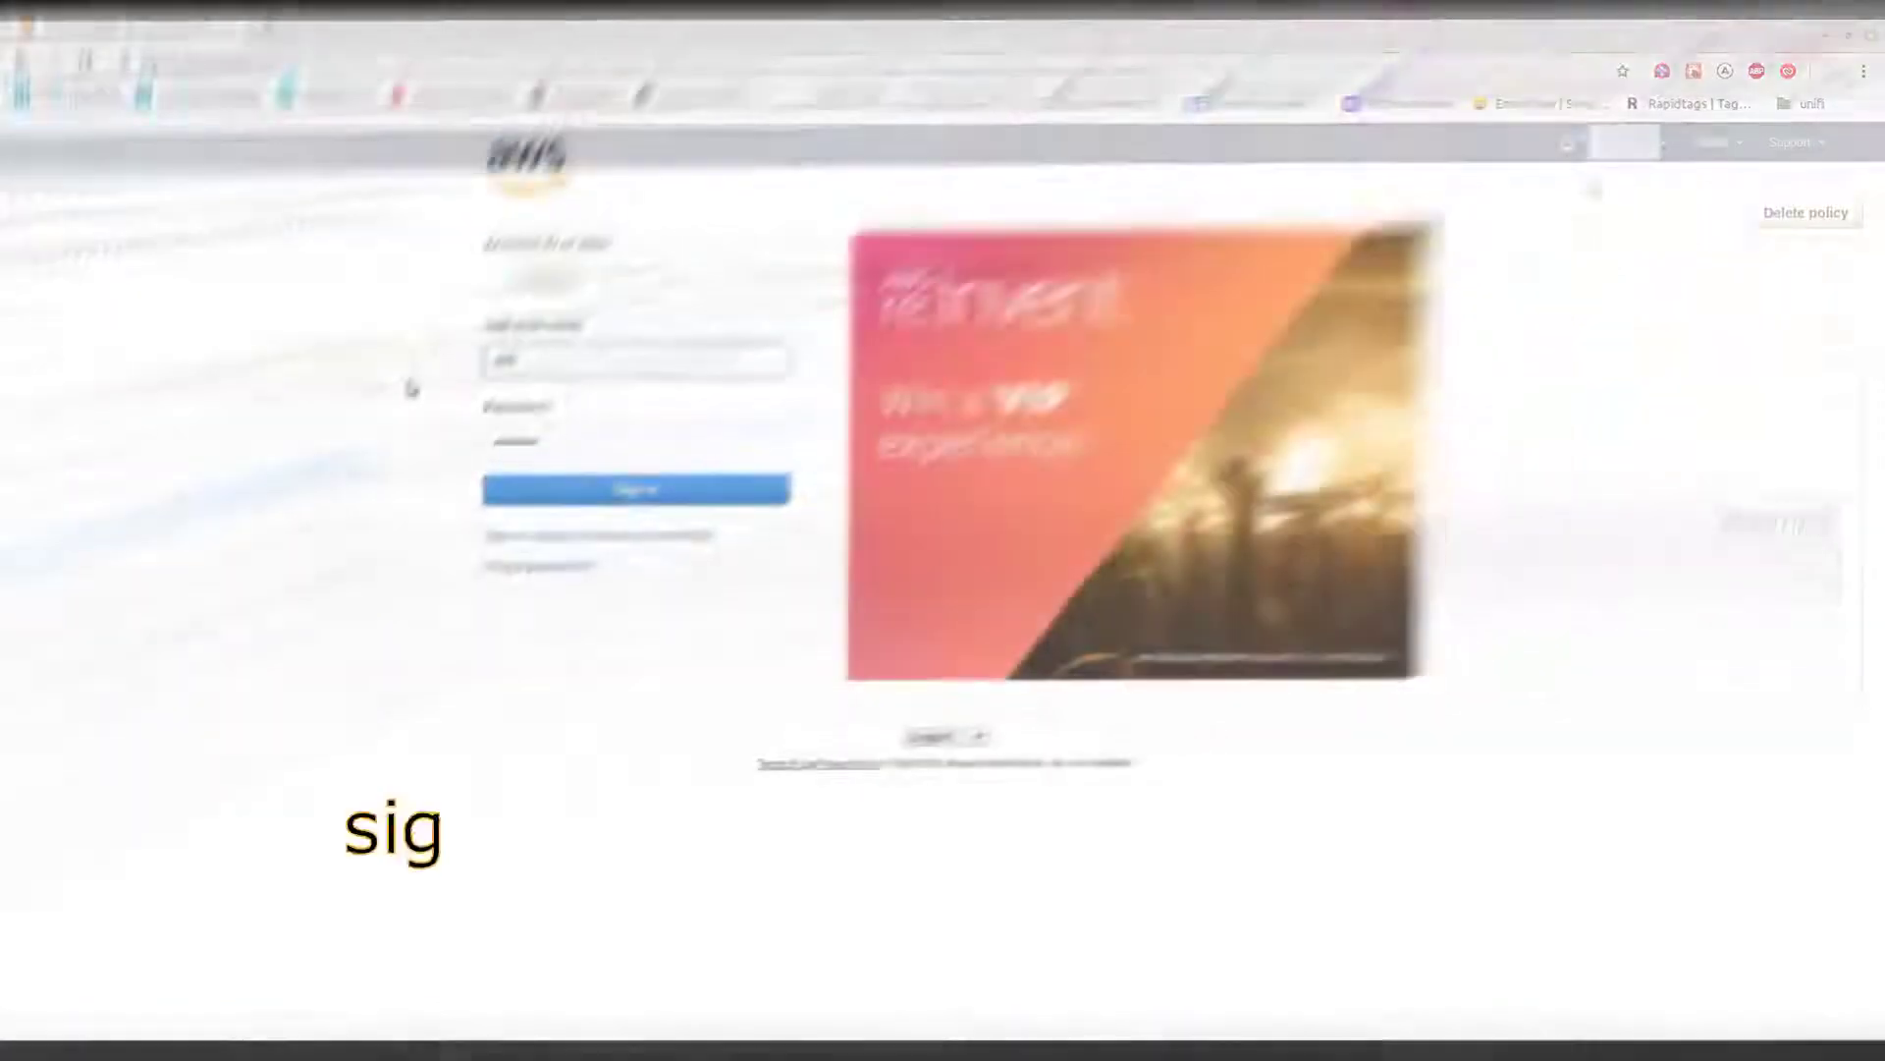
- Sign in to the console as the IAM user testuser and dismiss the browser's offer to save the password
type("user")
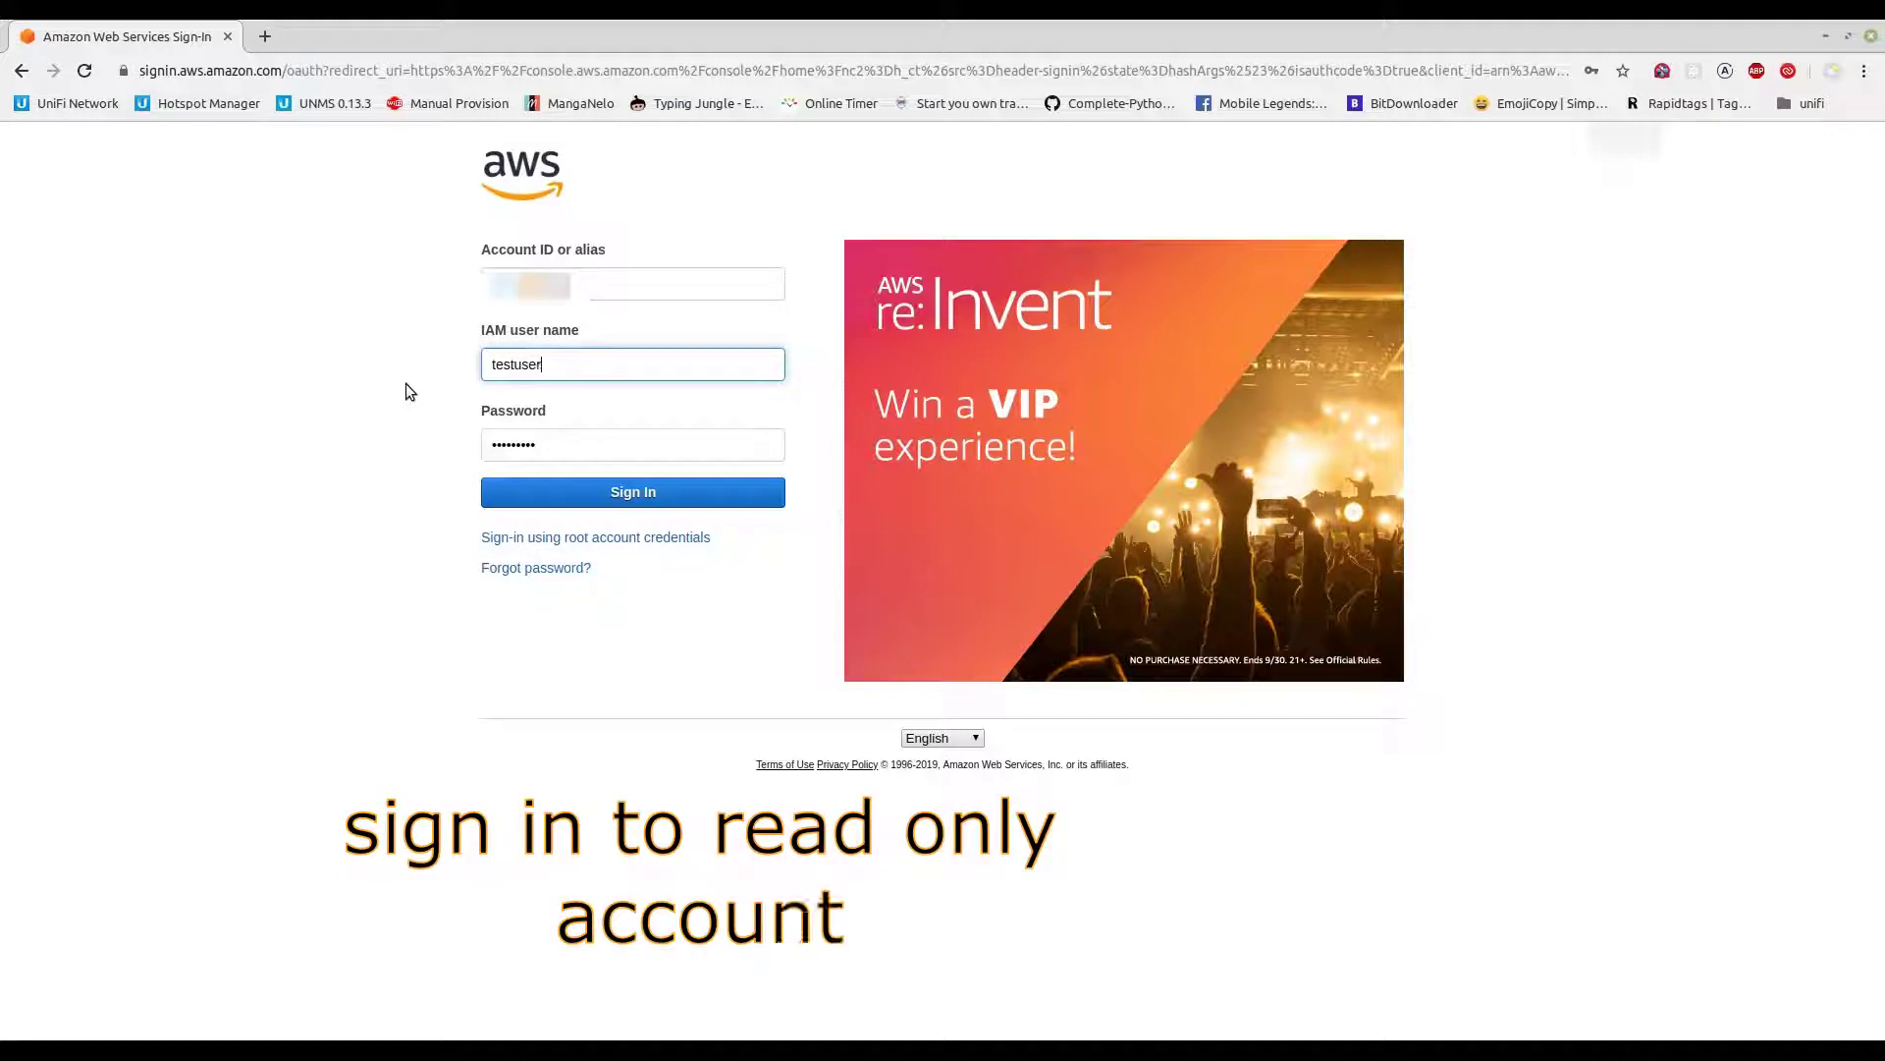
left_click(596, 494)
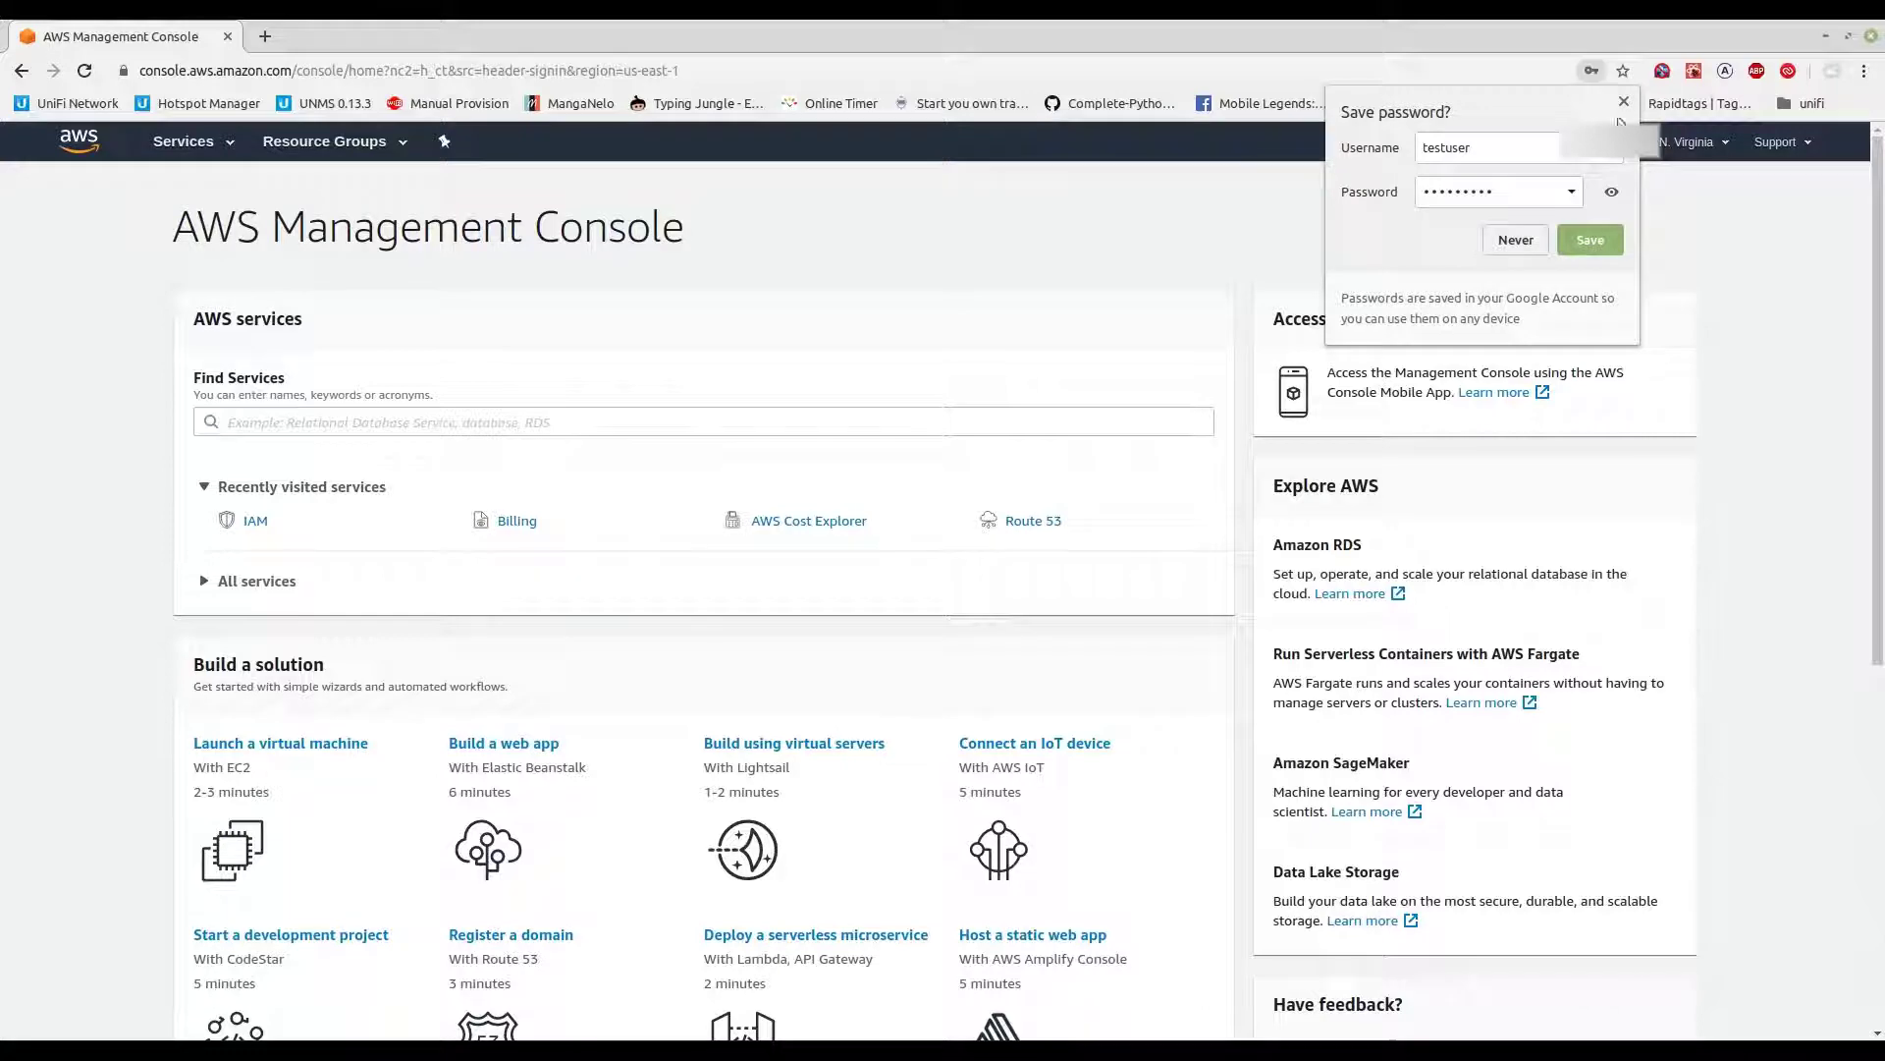
left_click(1624, 103)
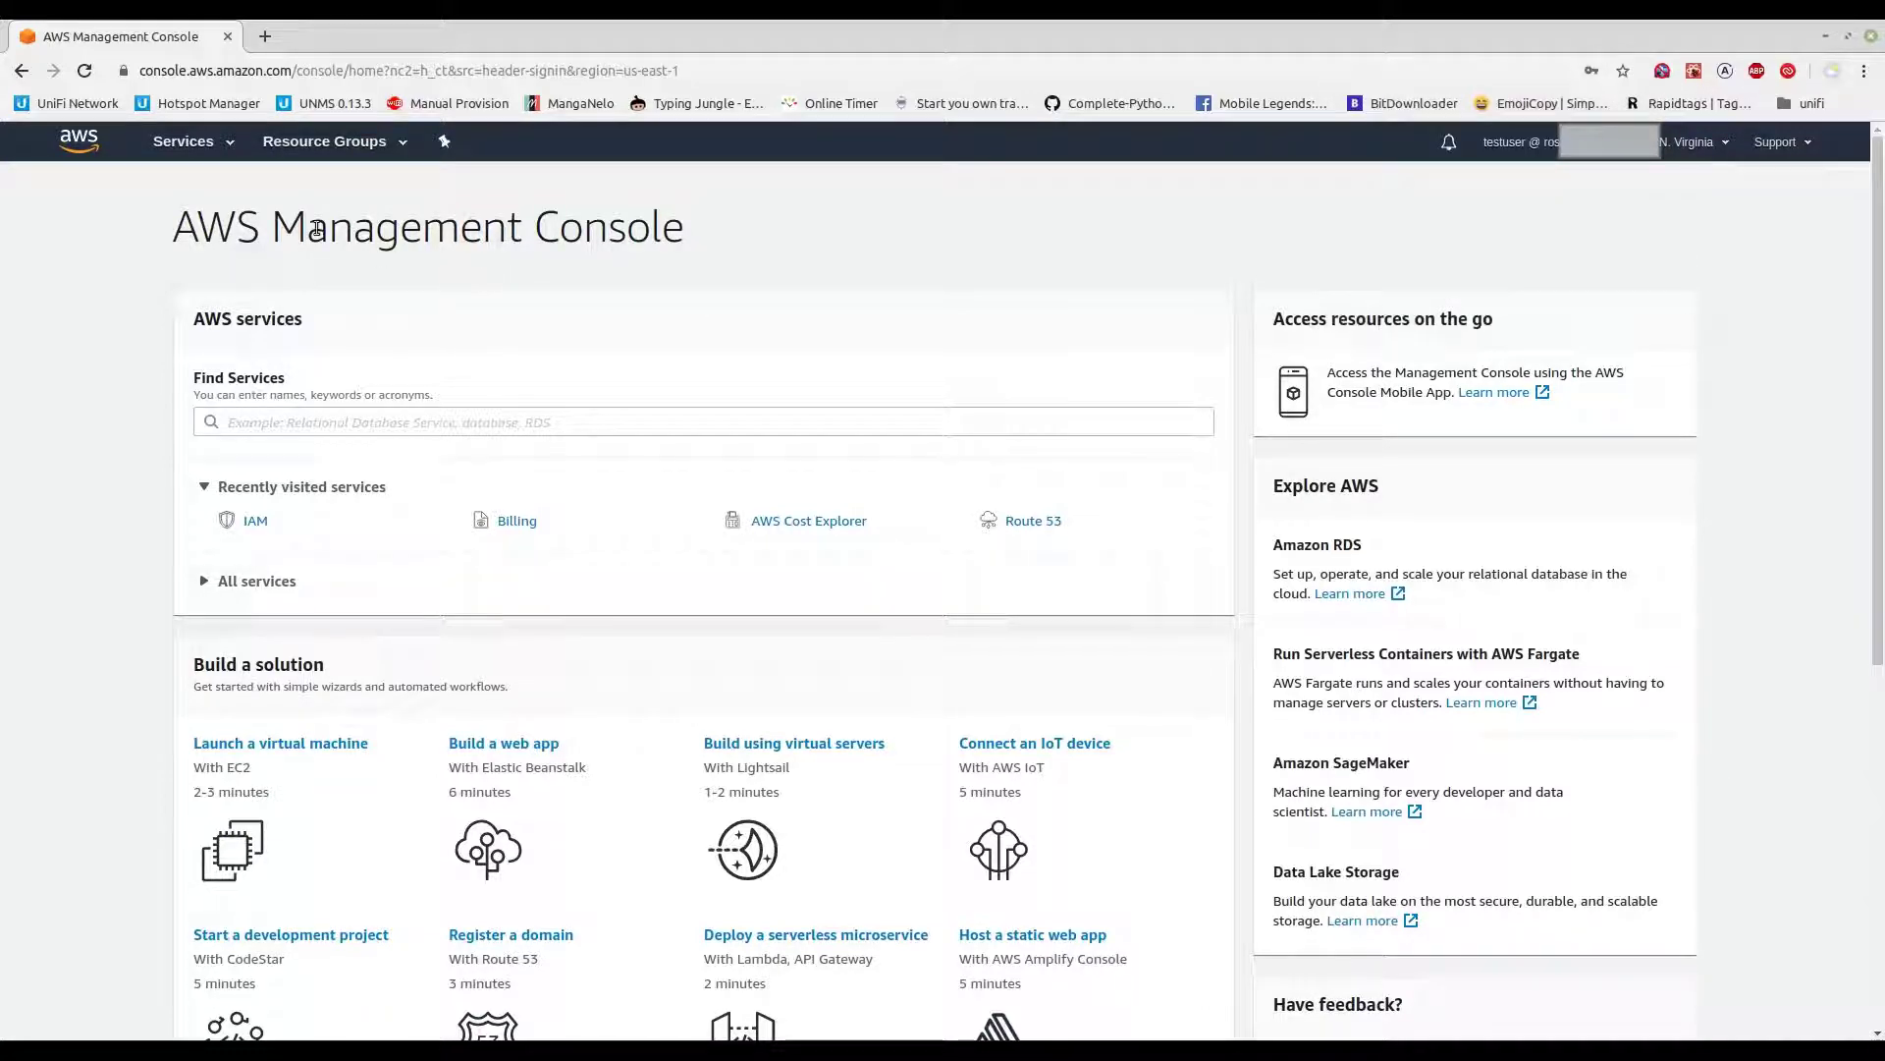
- Search the services for "billing", open Billing as testuser and read the message on the dashboard
left_click(187, 142)
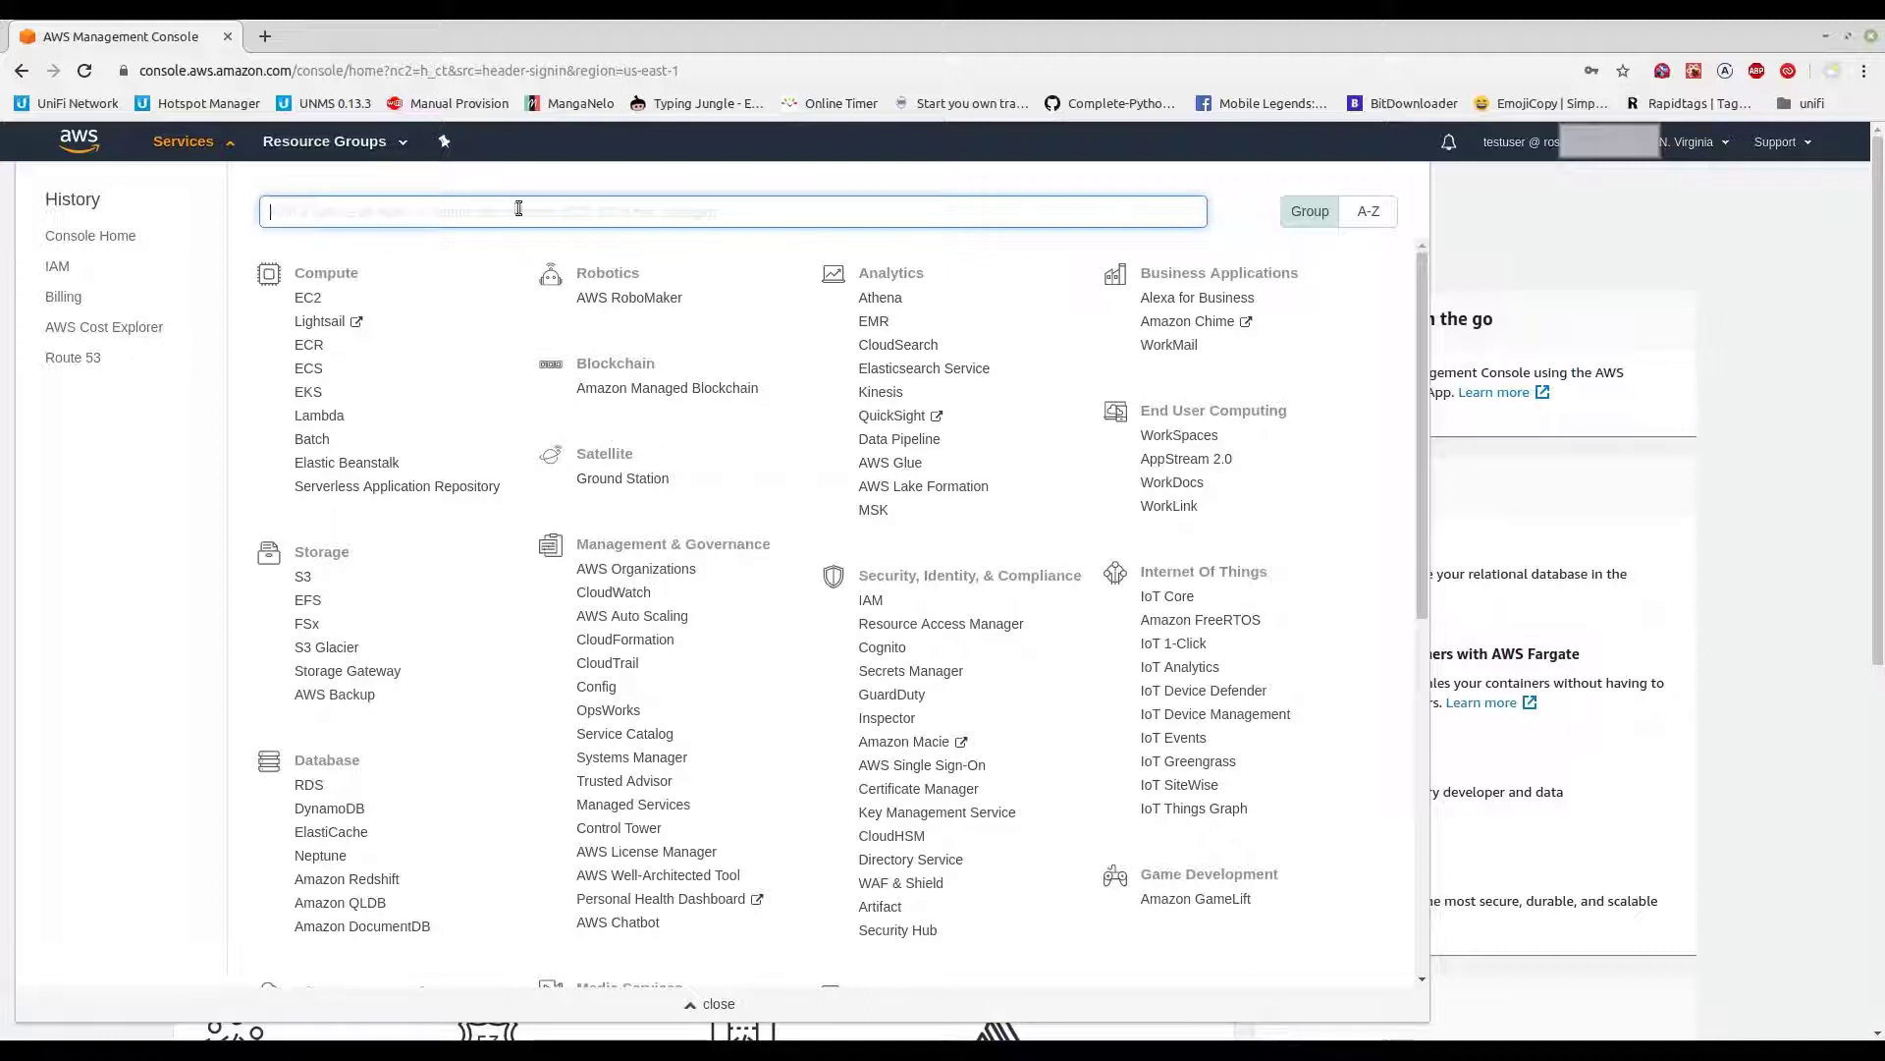
type("billing")
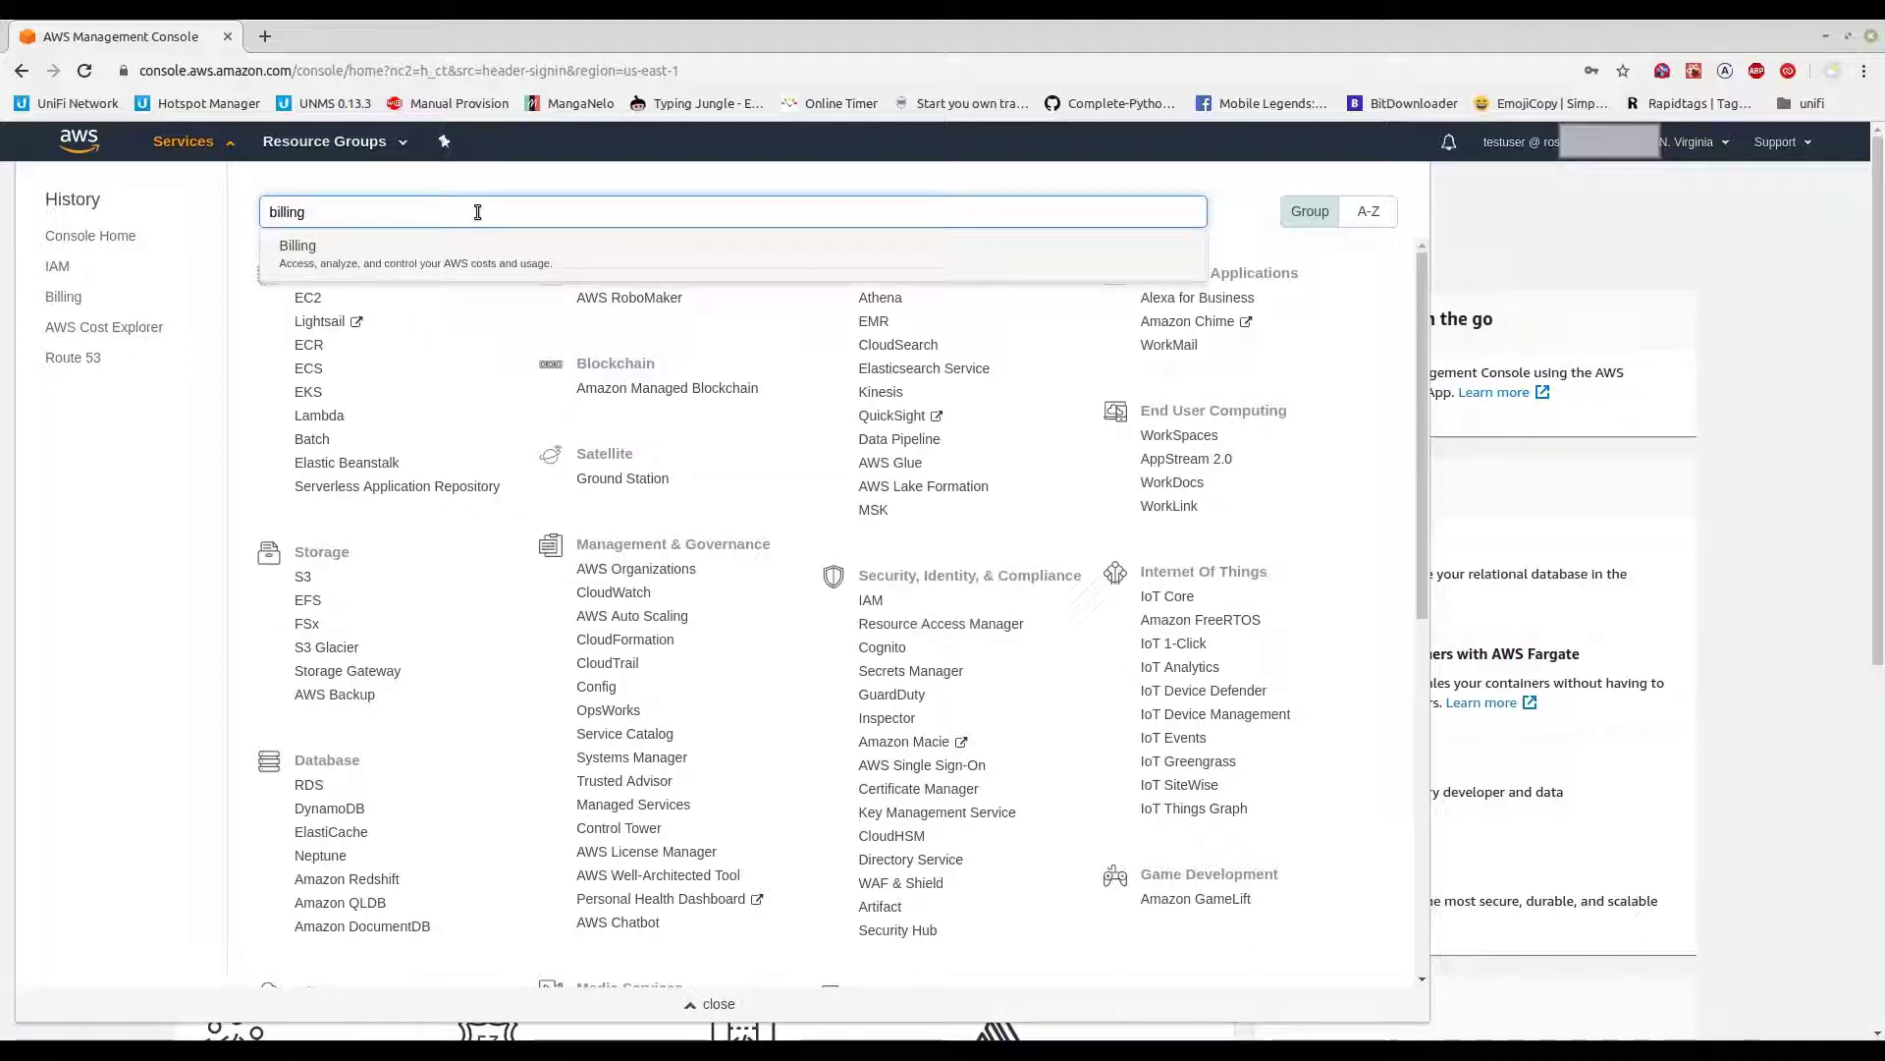
left_click(293, 257)
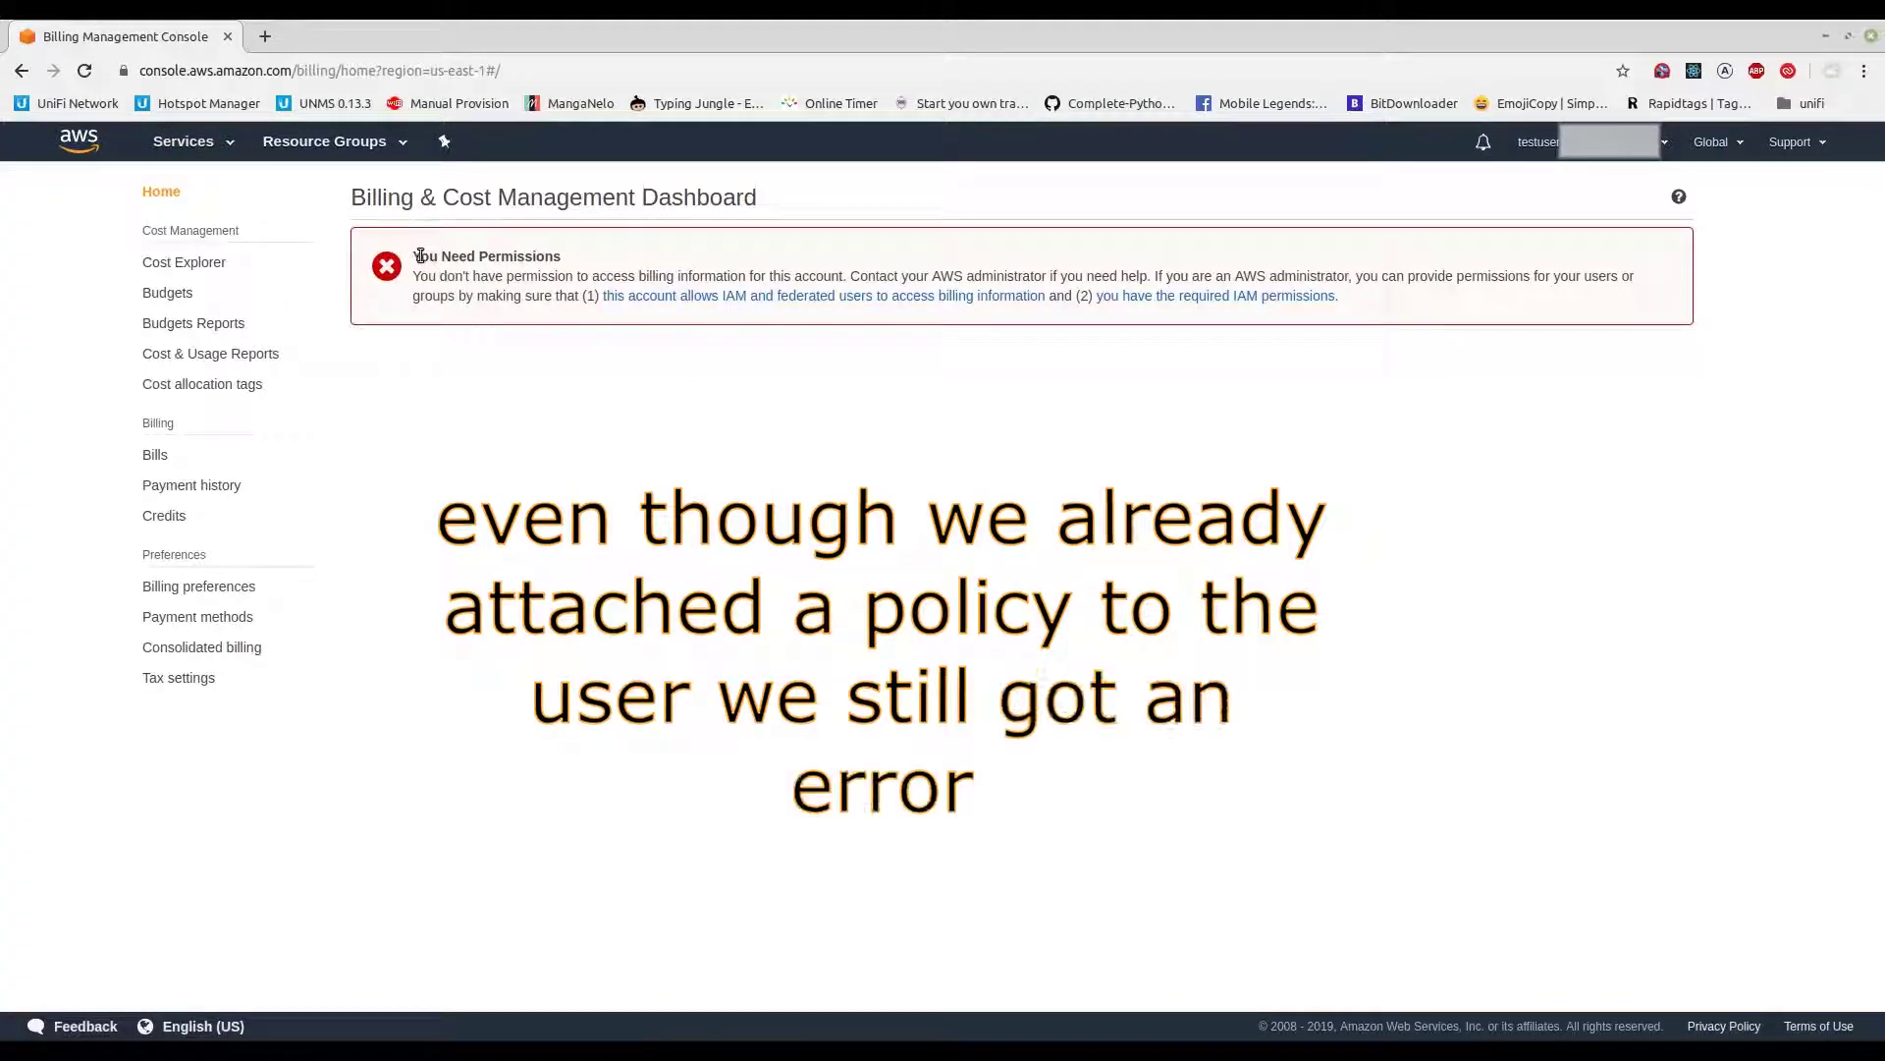
left_click_drag(423, 255, 1368, 311)
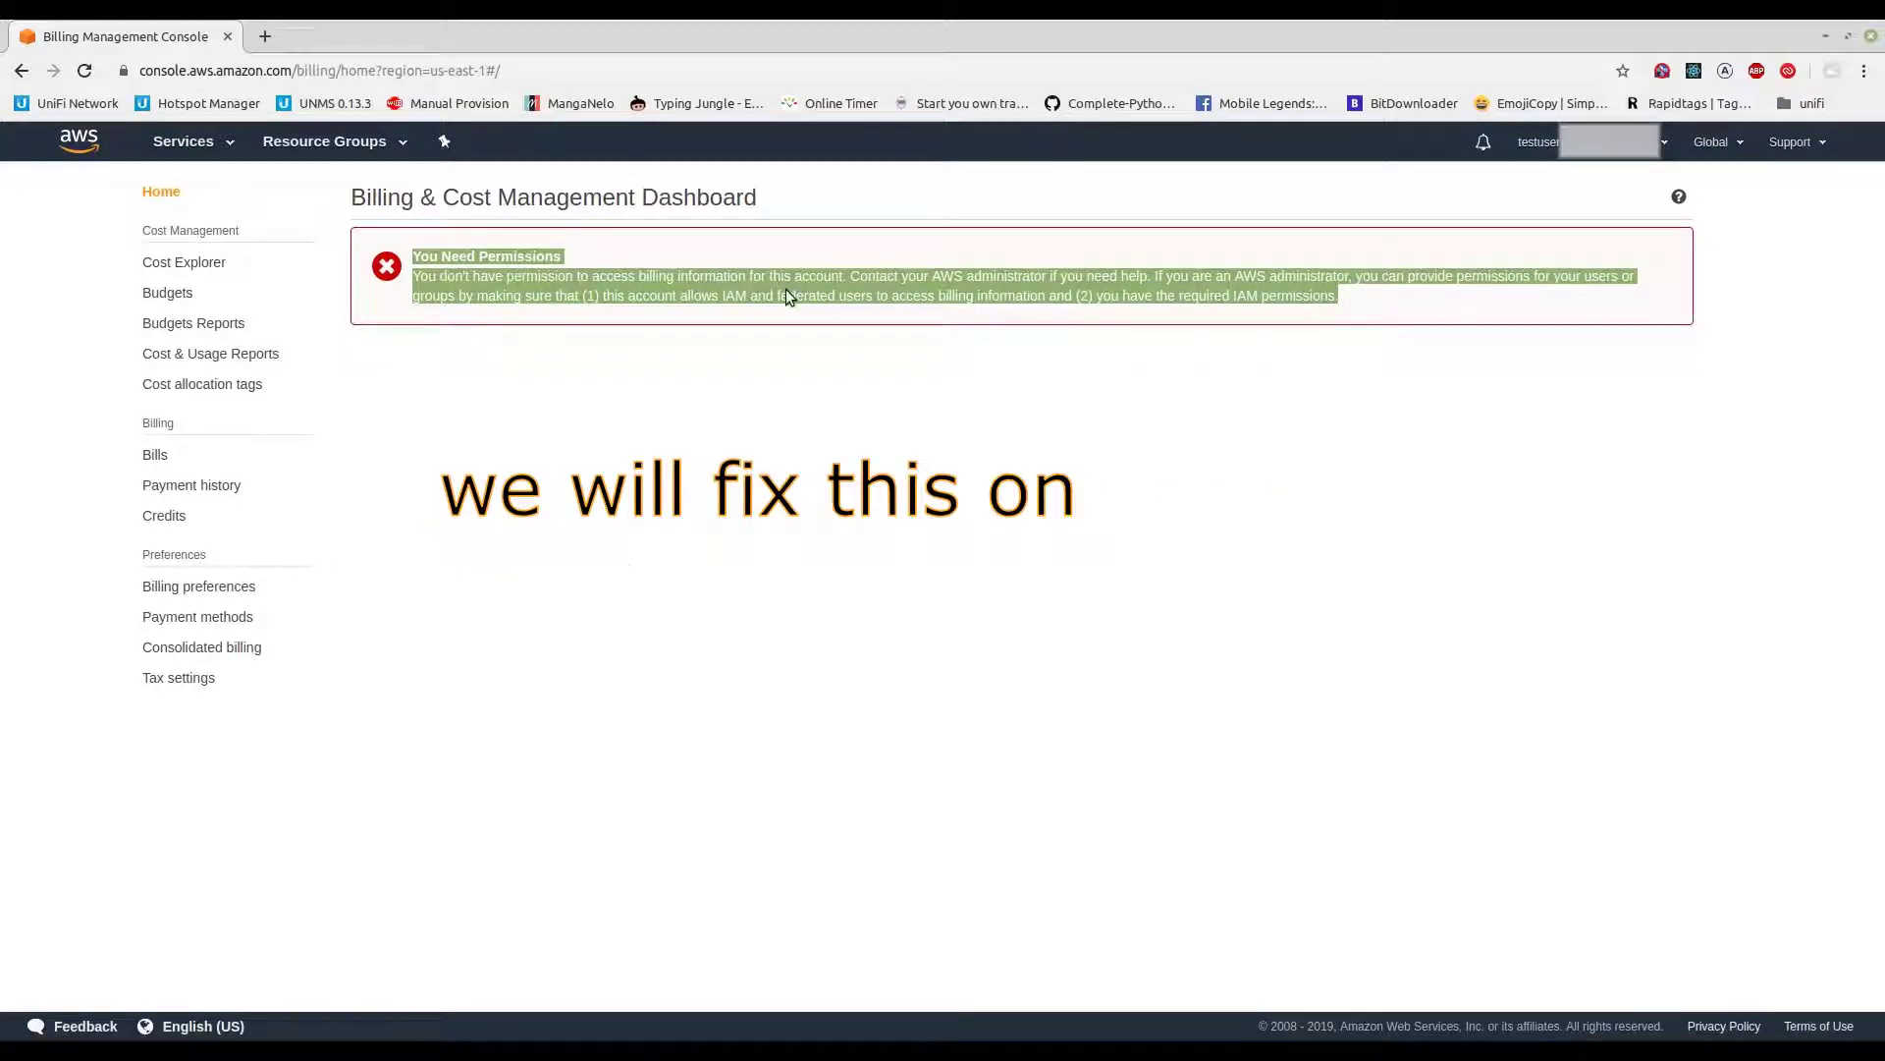
left_click(457, 275)
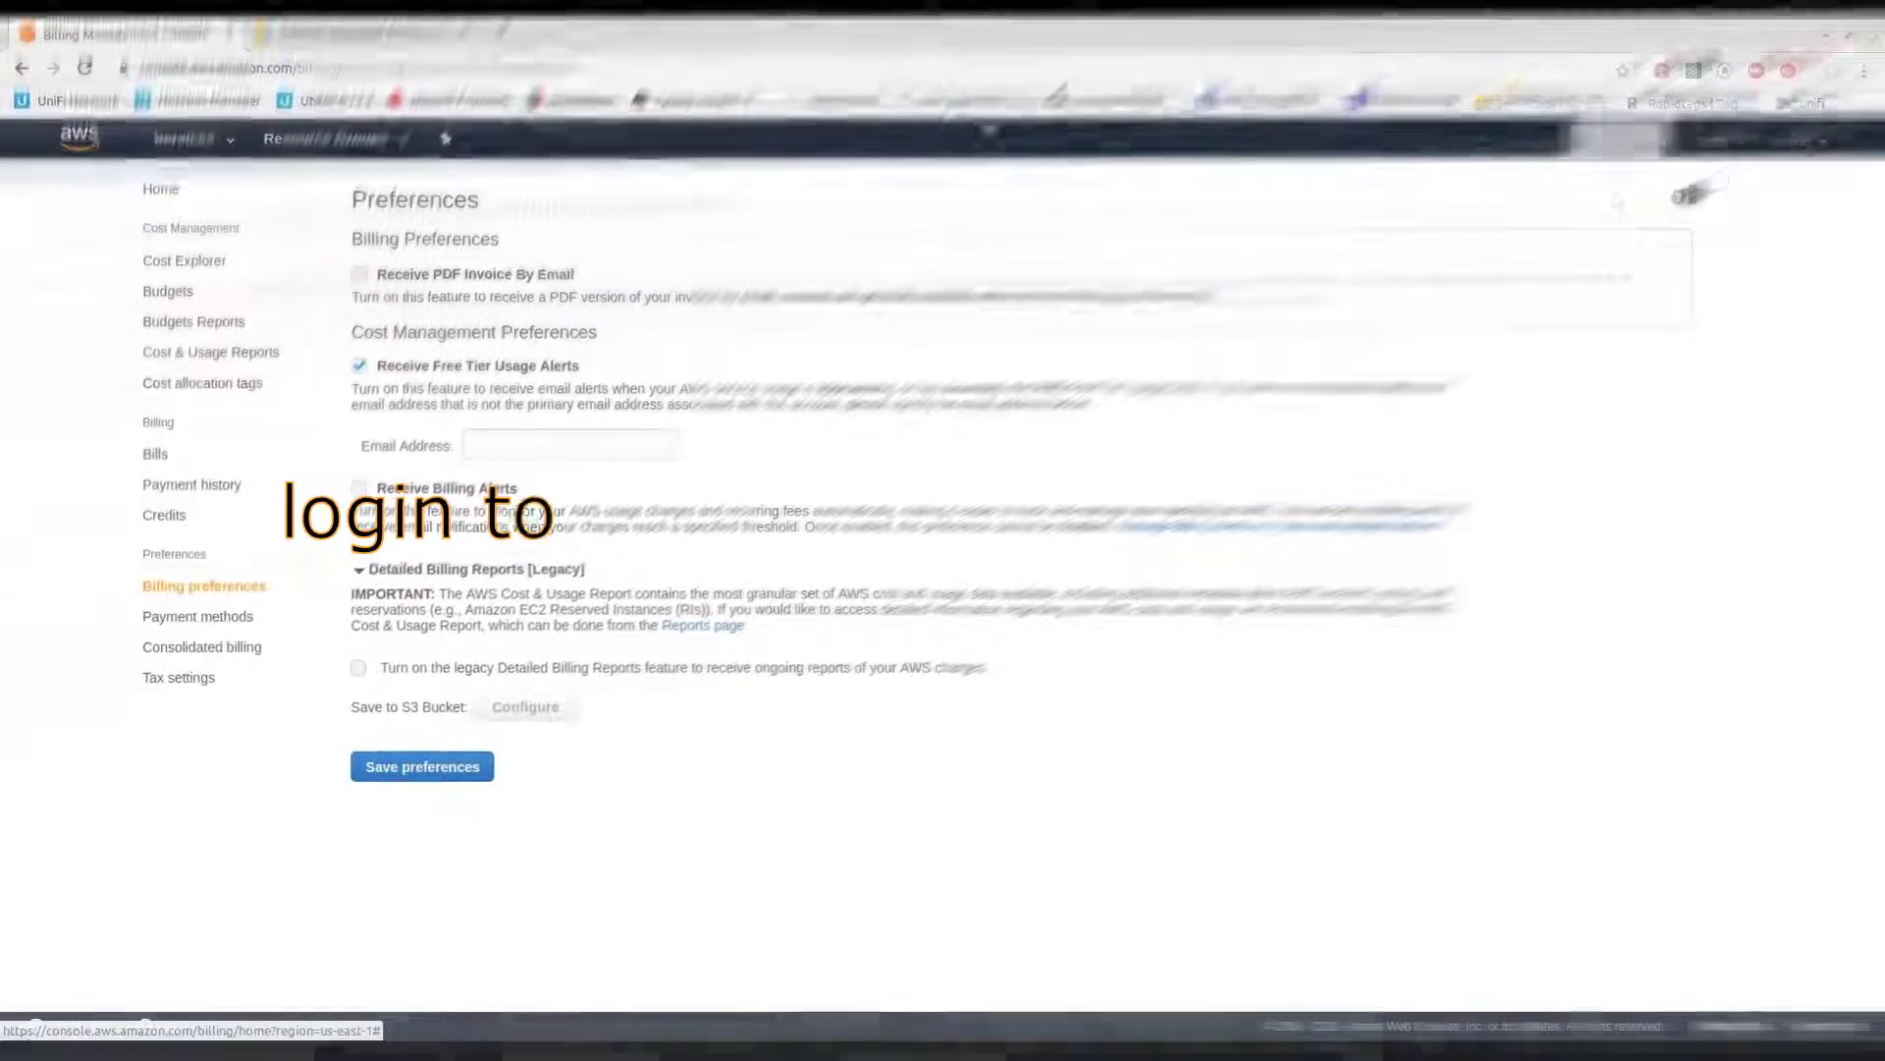
- From the main account, open My Account and locate the IAM User and Role Access to Billing Information section
left_click(1611, 141)
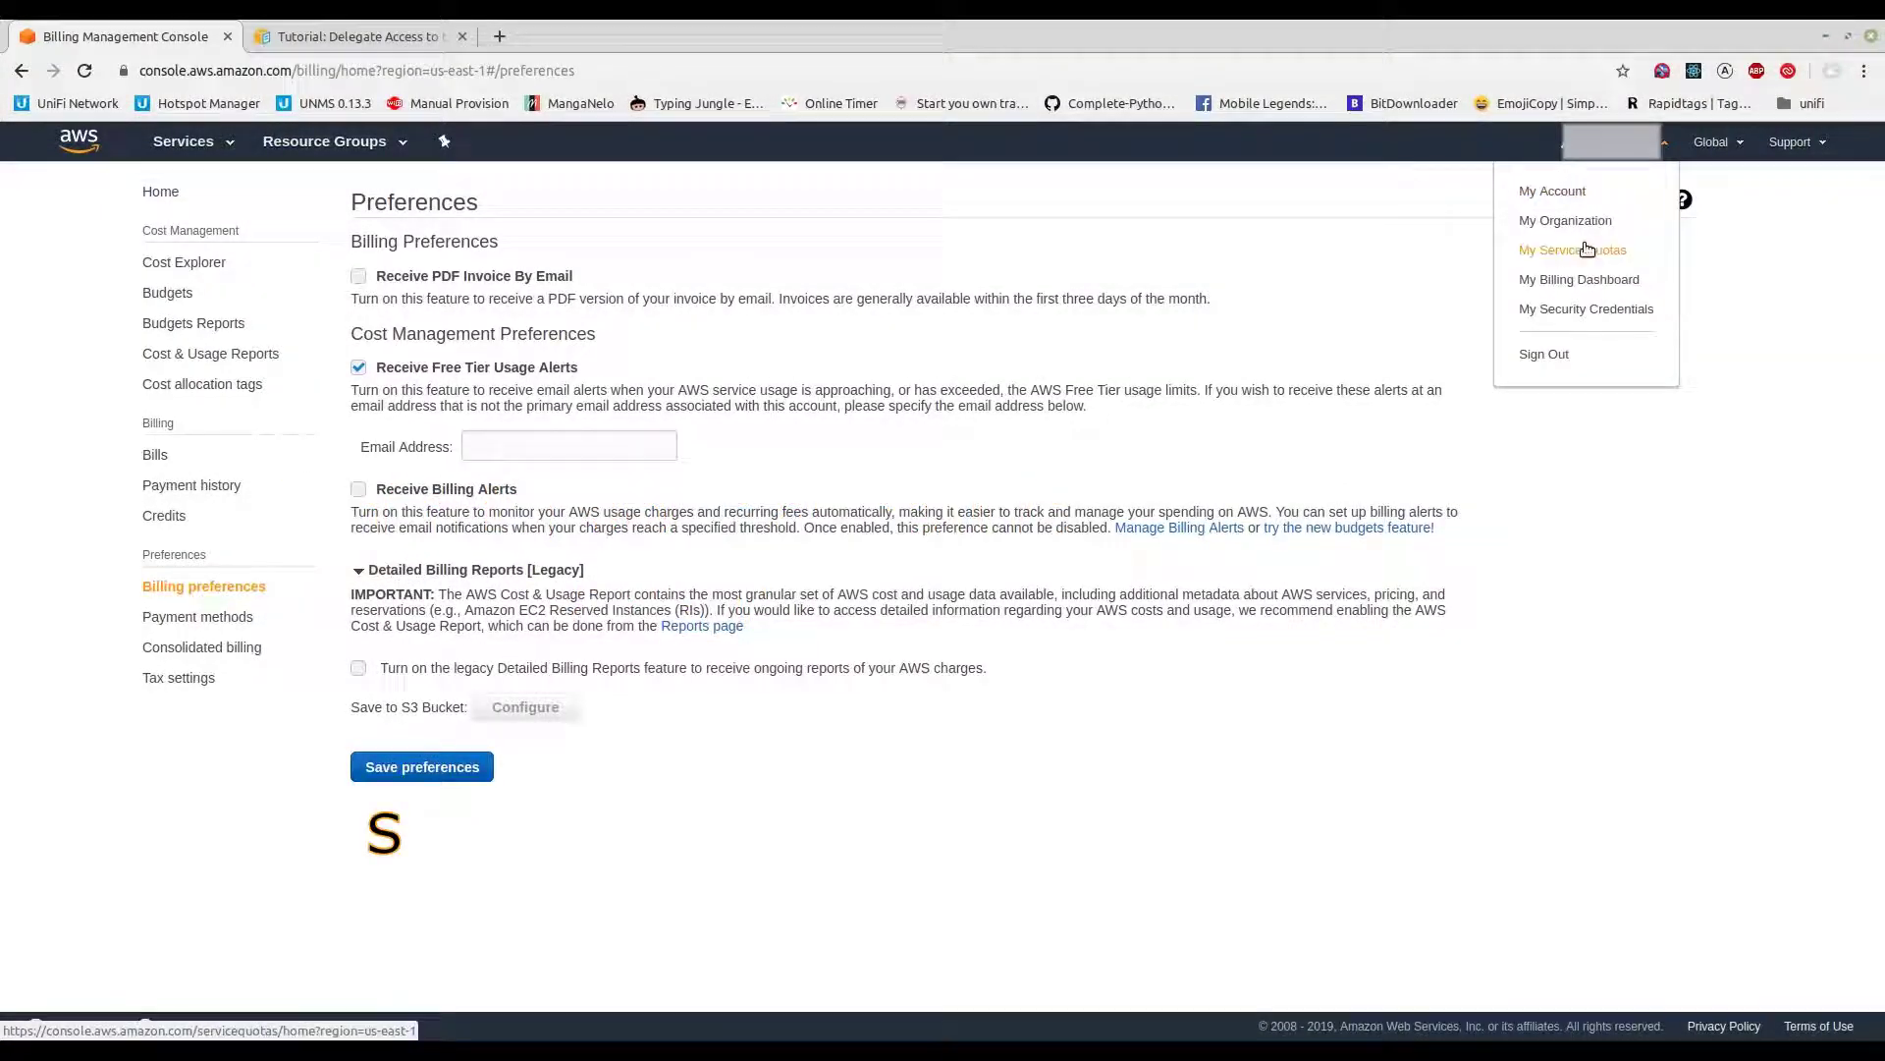
left_click(1555, 192)
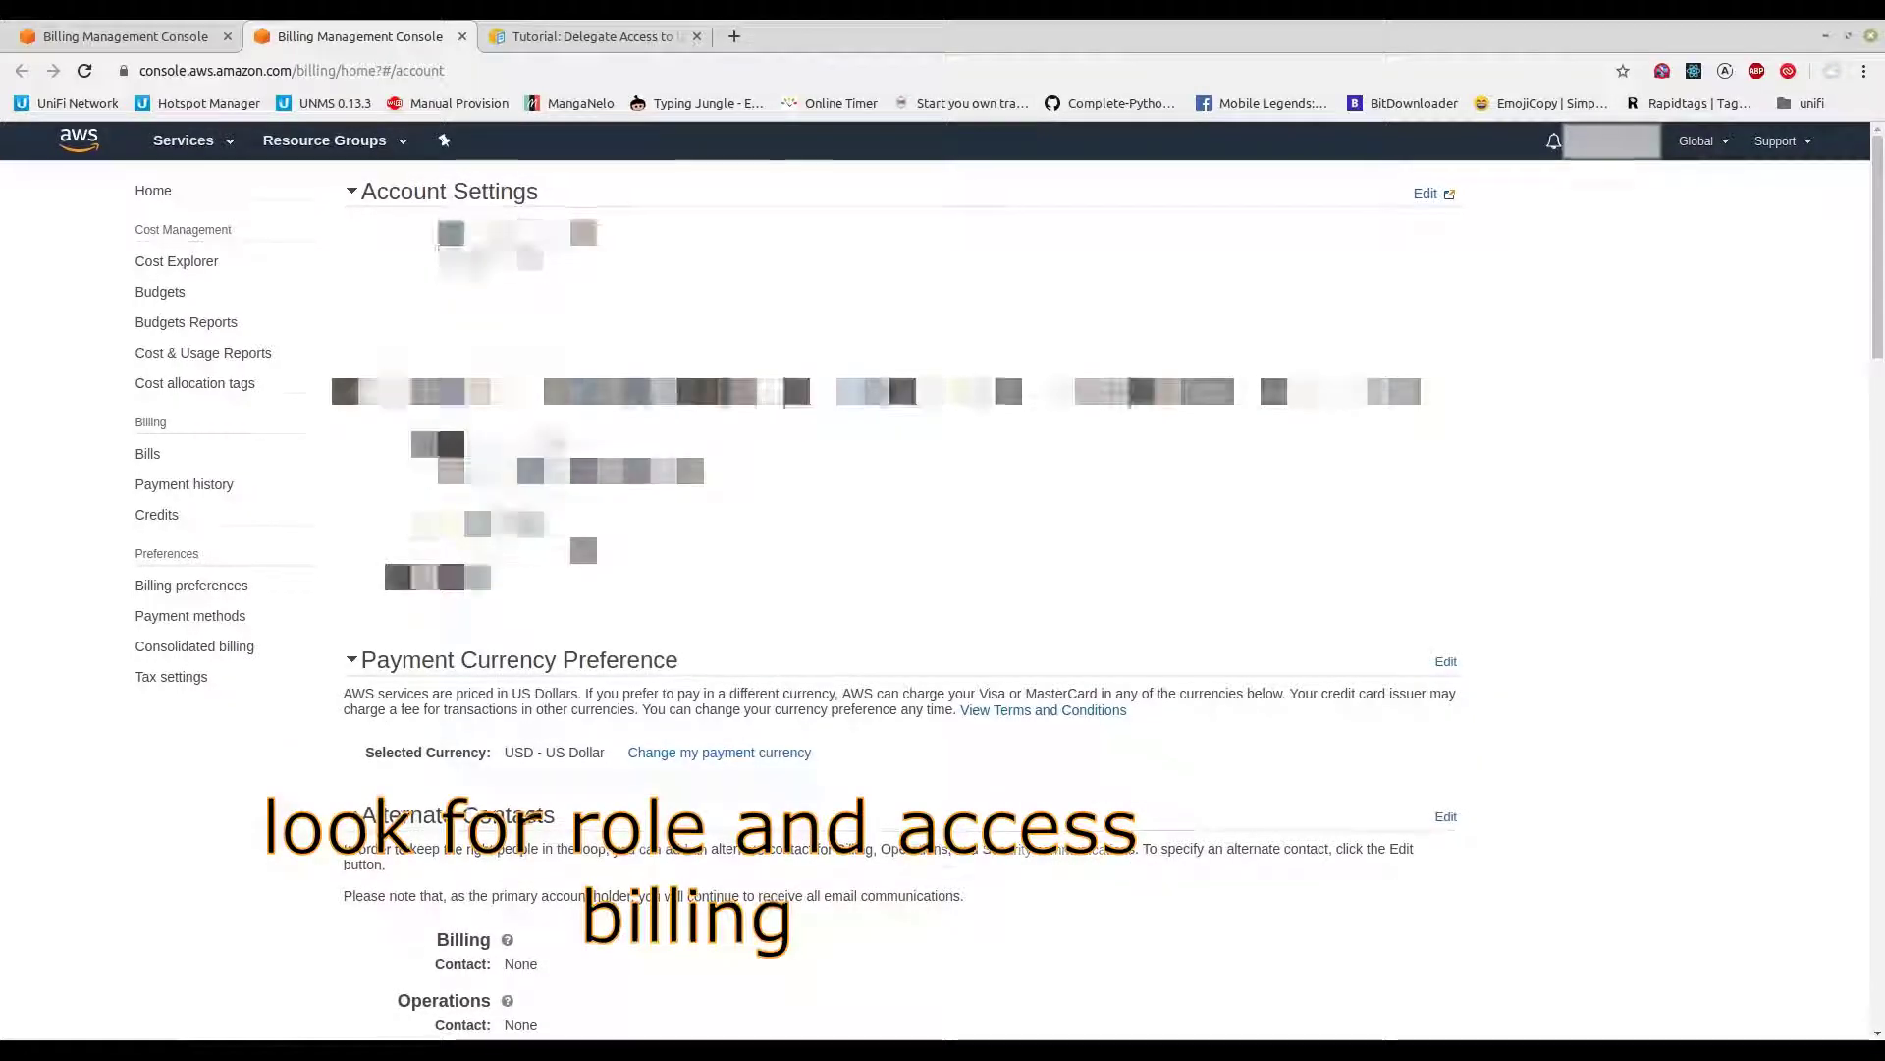
scroll(330, 204, "down", 2)
scroll(414, 355, "down", 4)
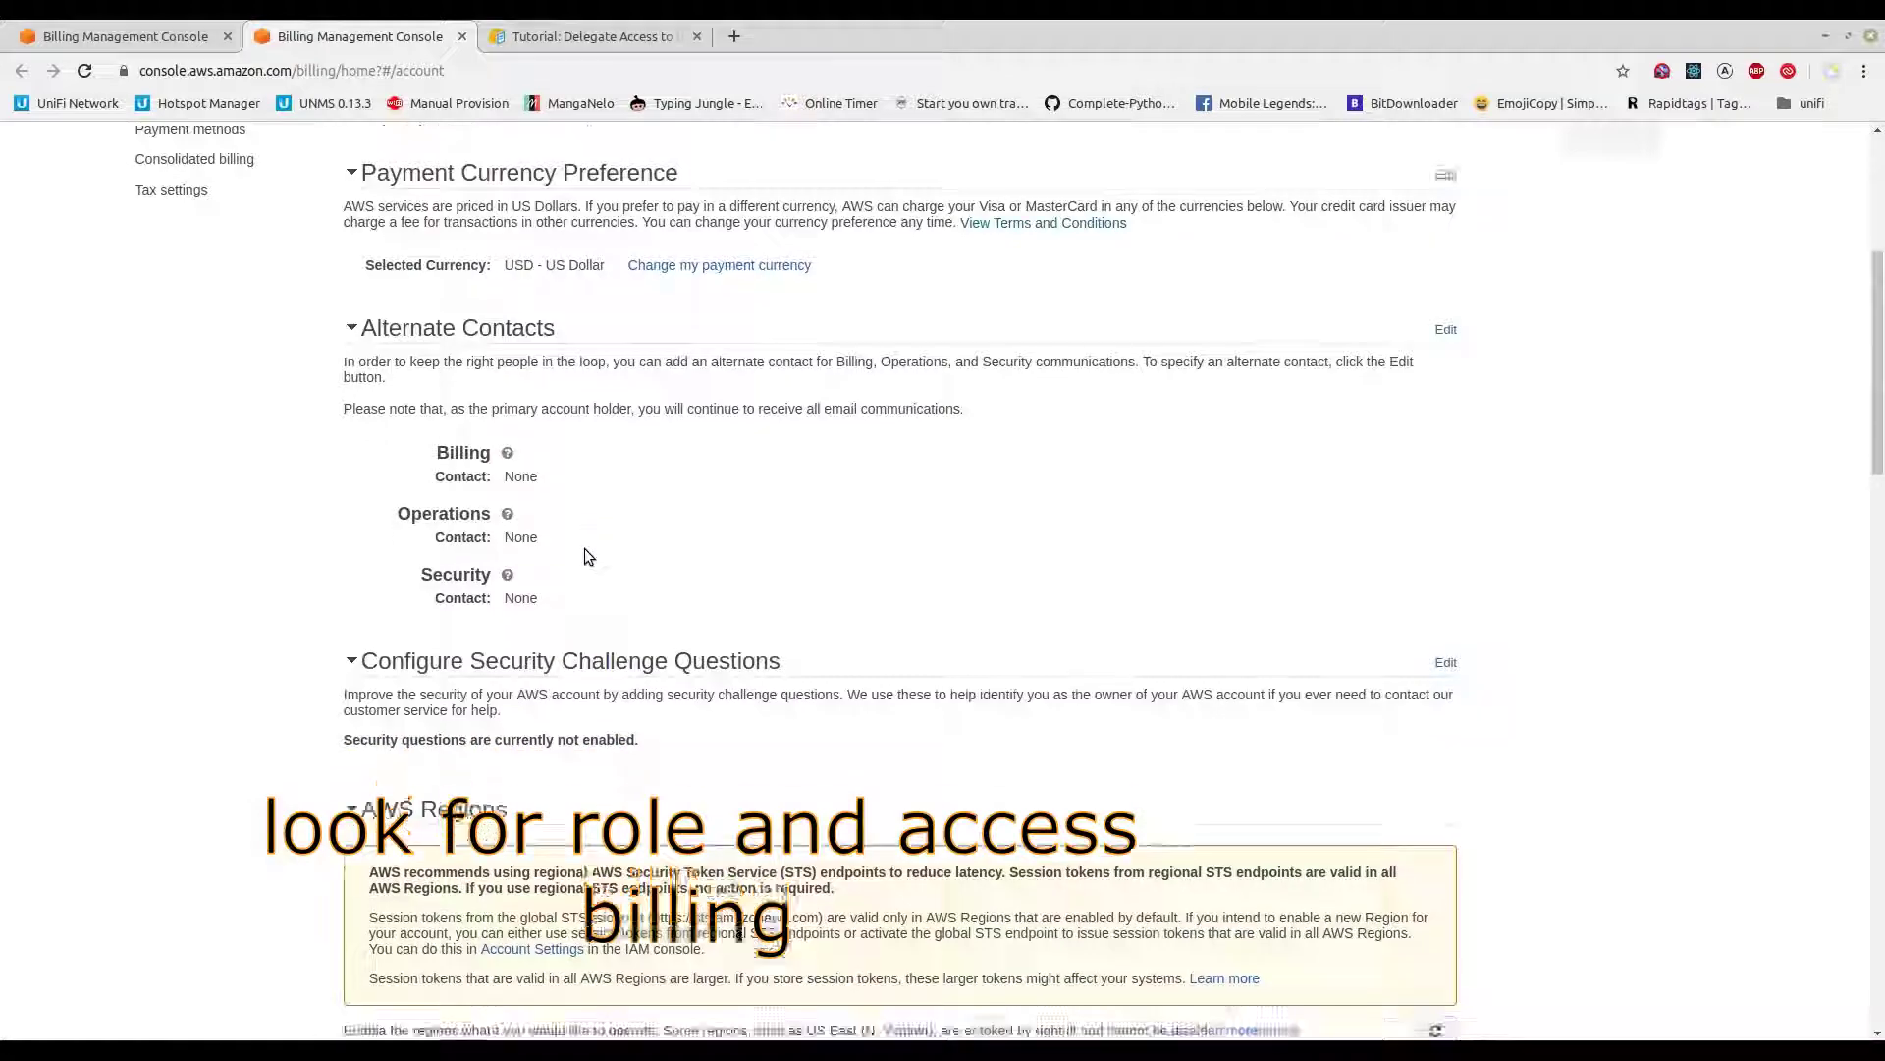
scroll(586, 550, "down", 2)
scroll(586, 550, "down", 2)
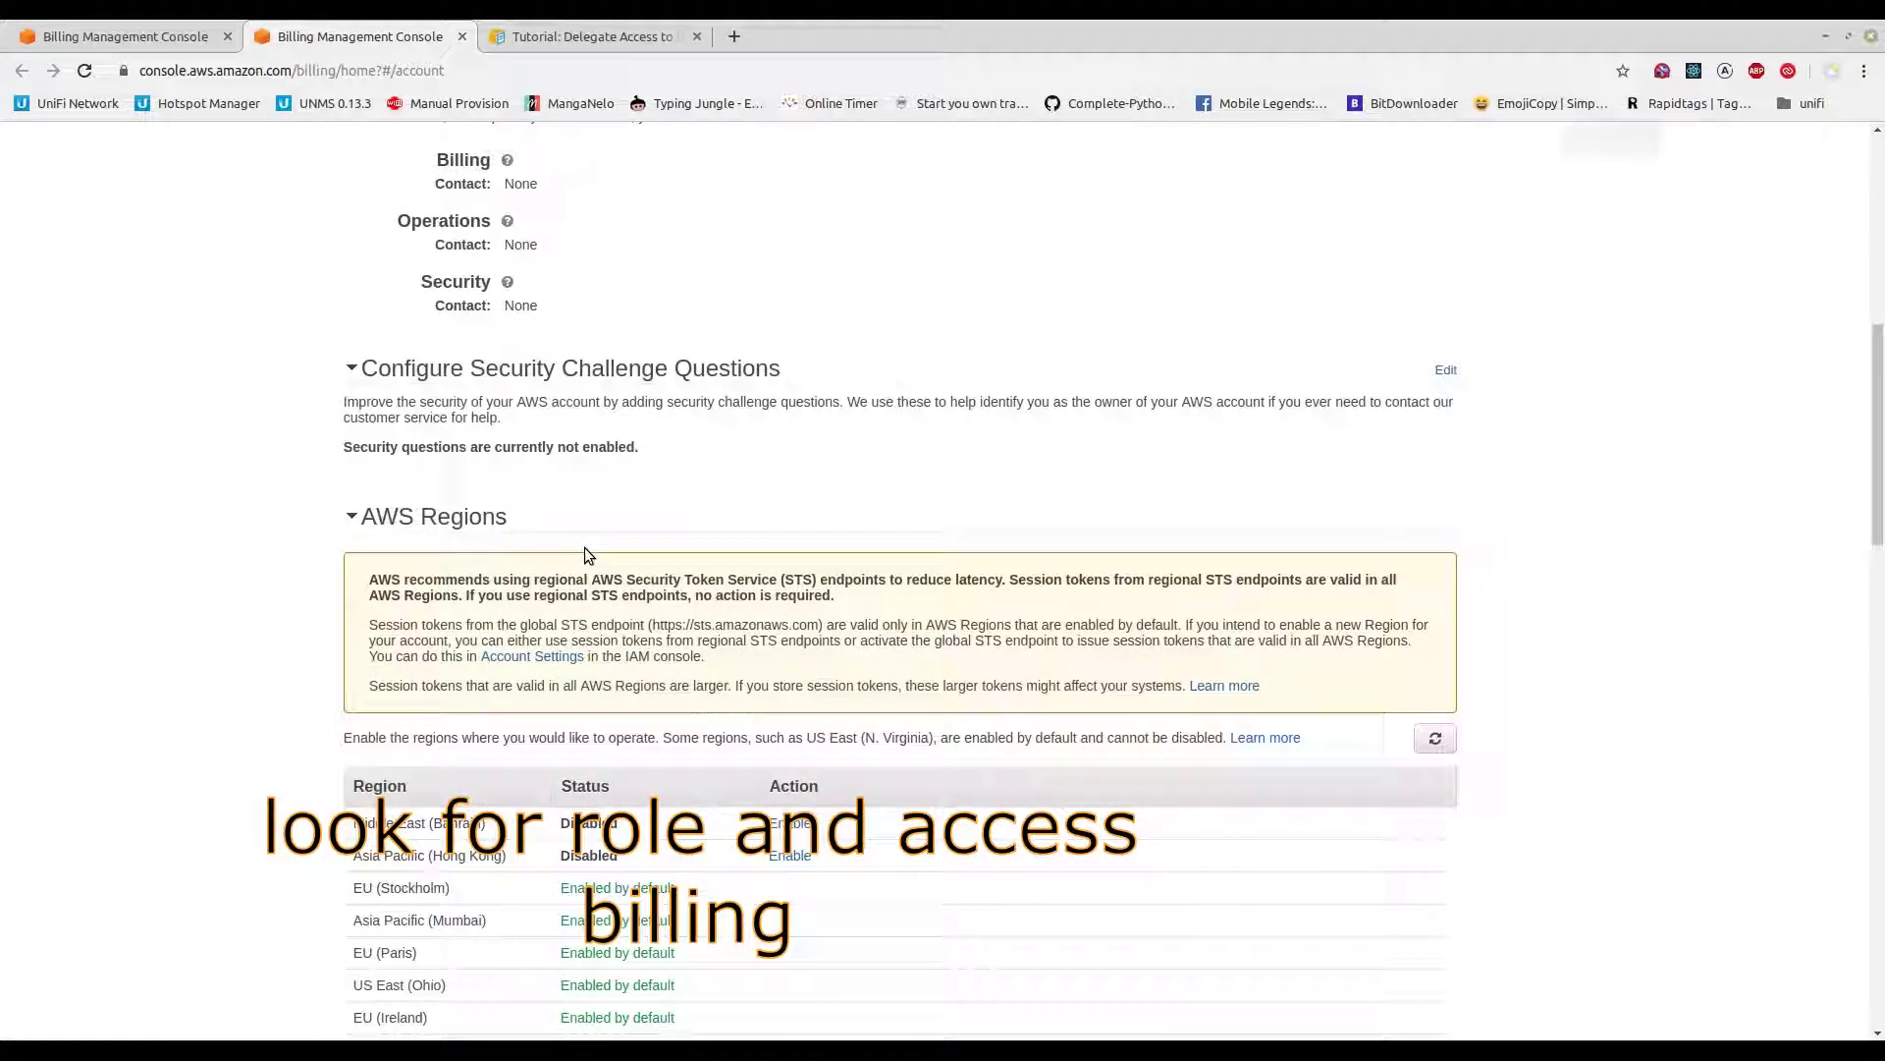
scroll(585, 550, "up", 1)
scroll(587, 553, "down", 12)
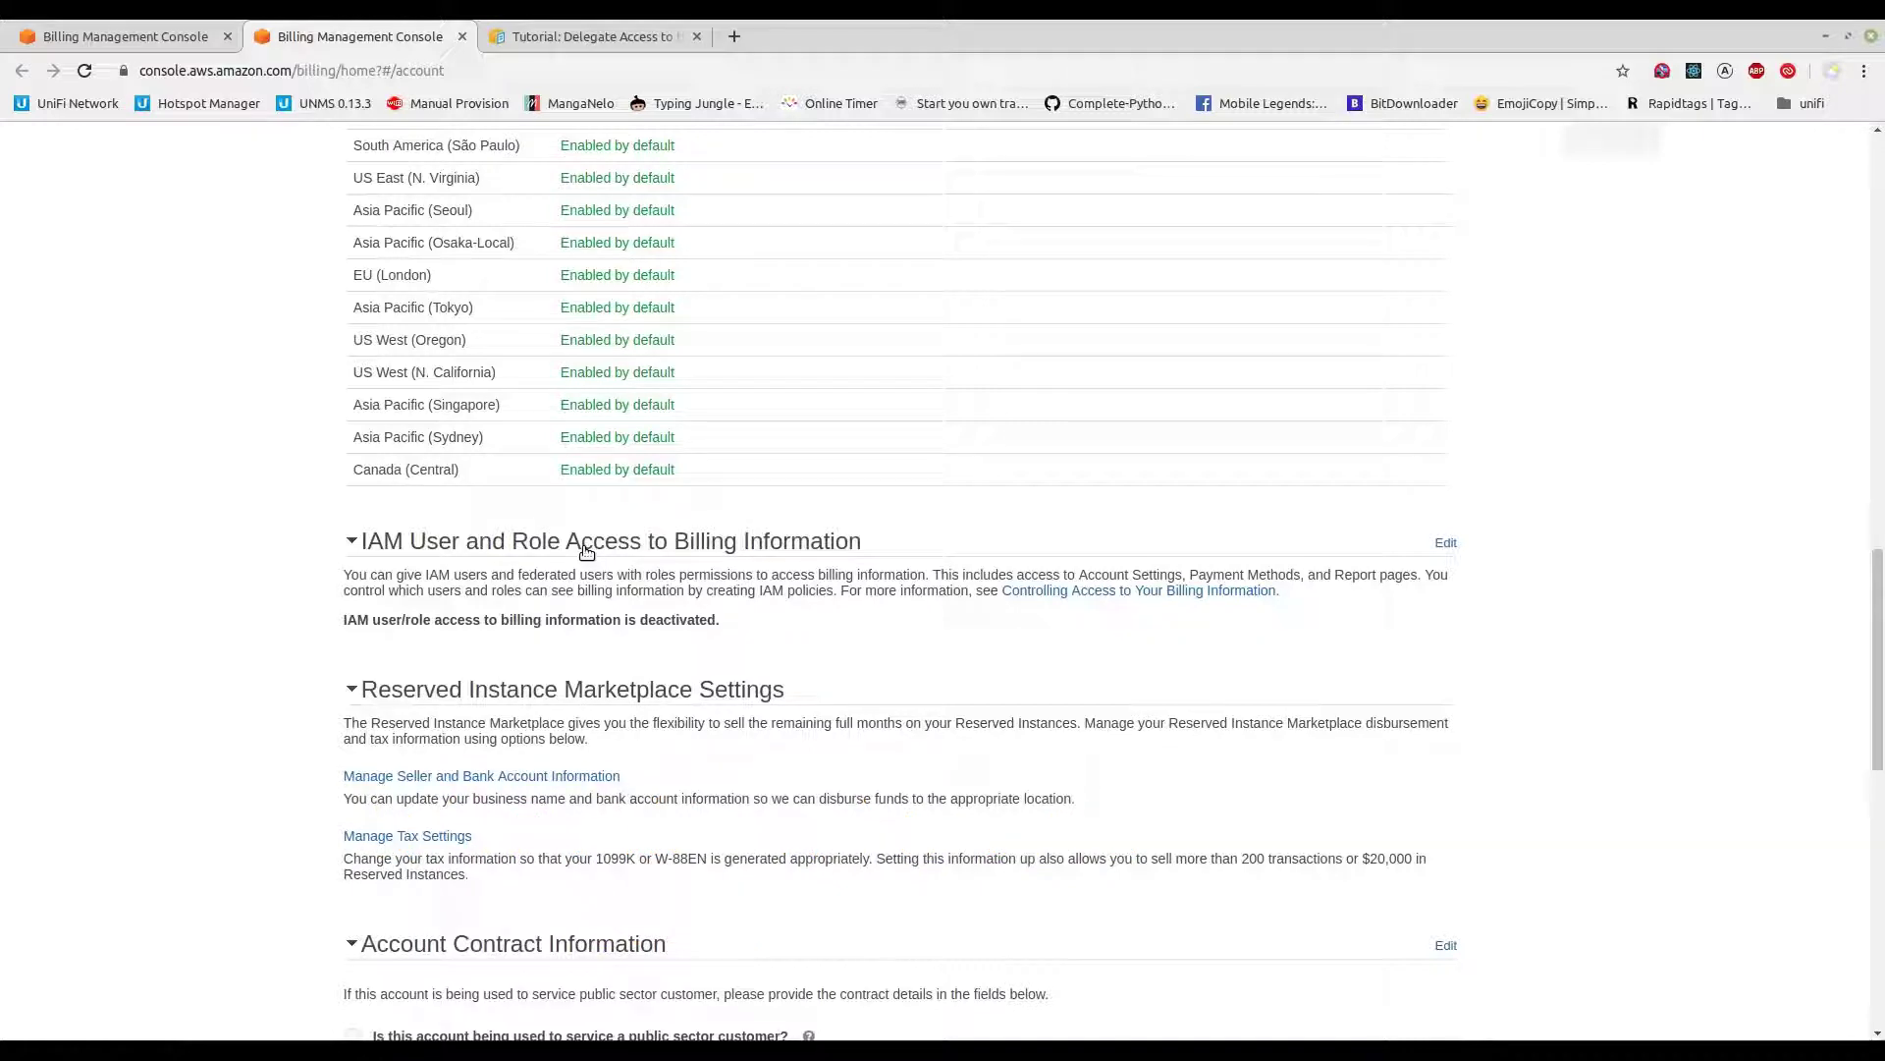
scroll(586, 551, "down", 1)
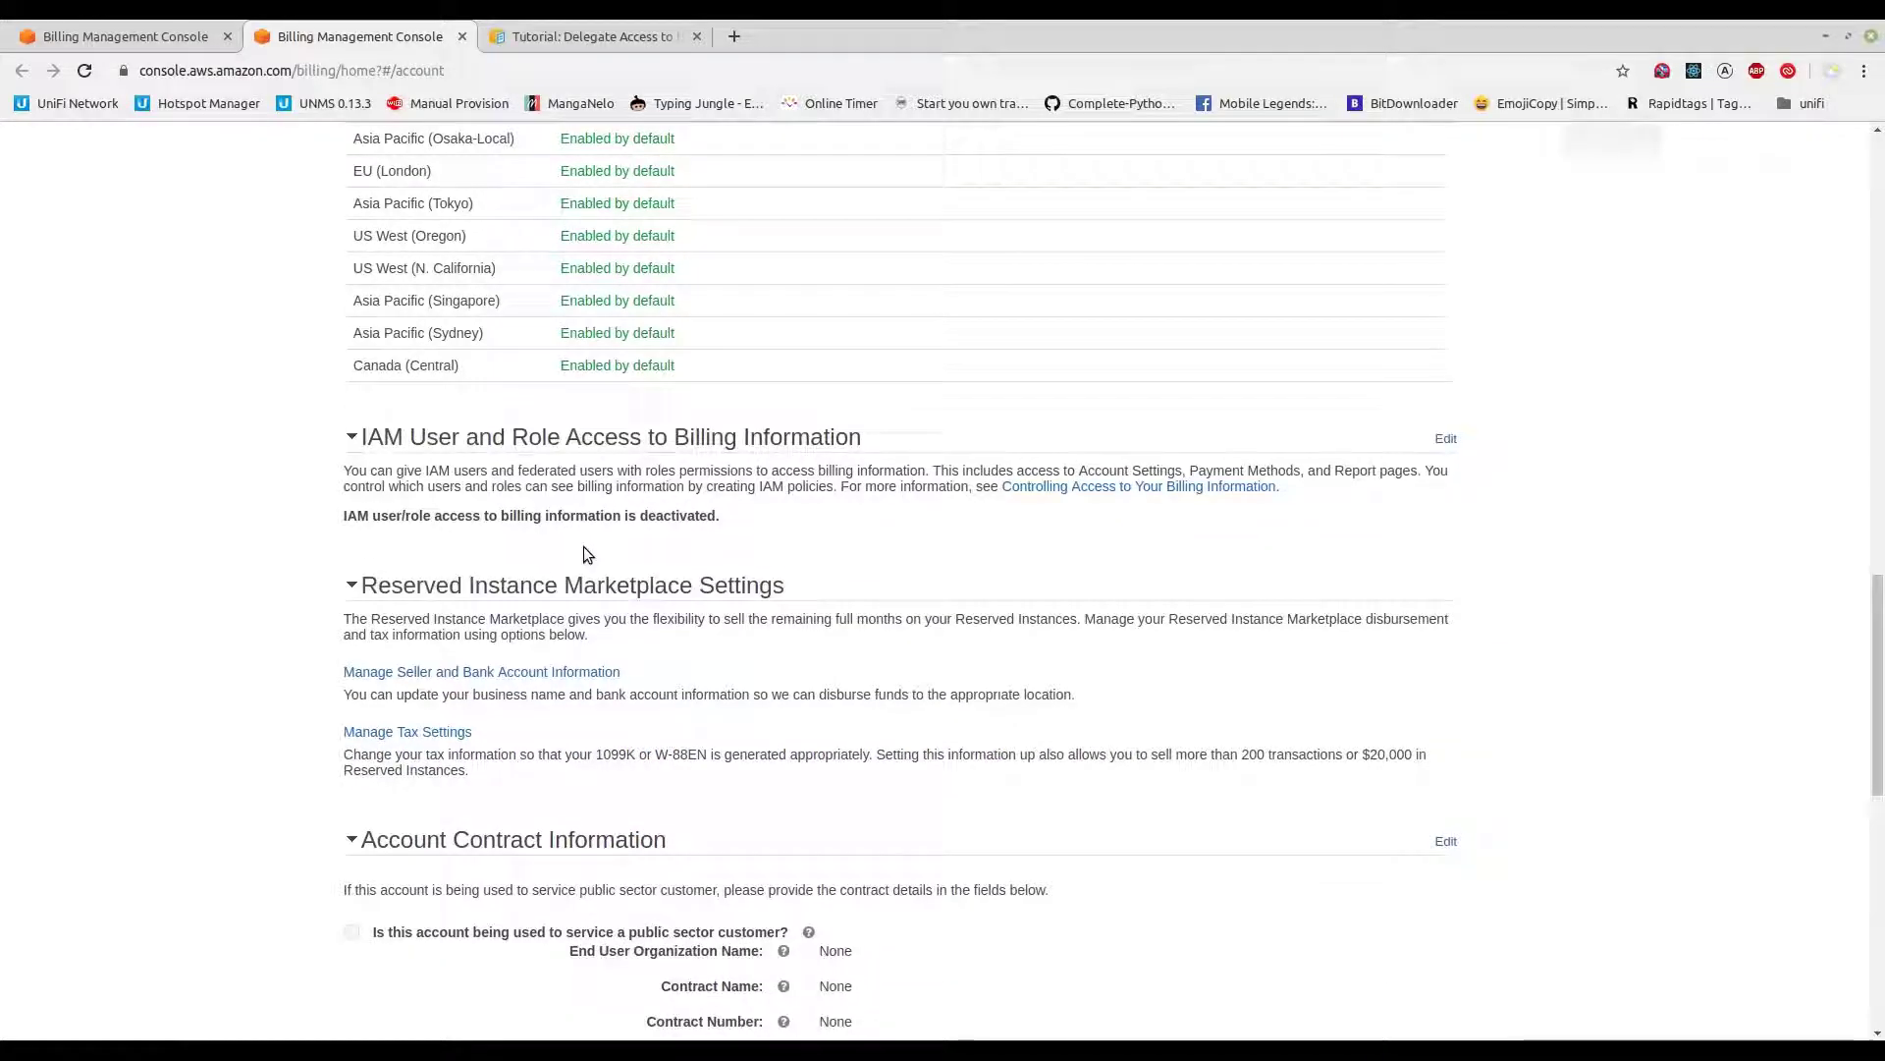
scroll(585, 553, "down", 2)
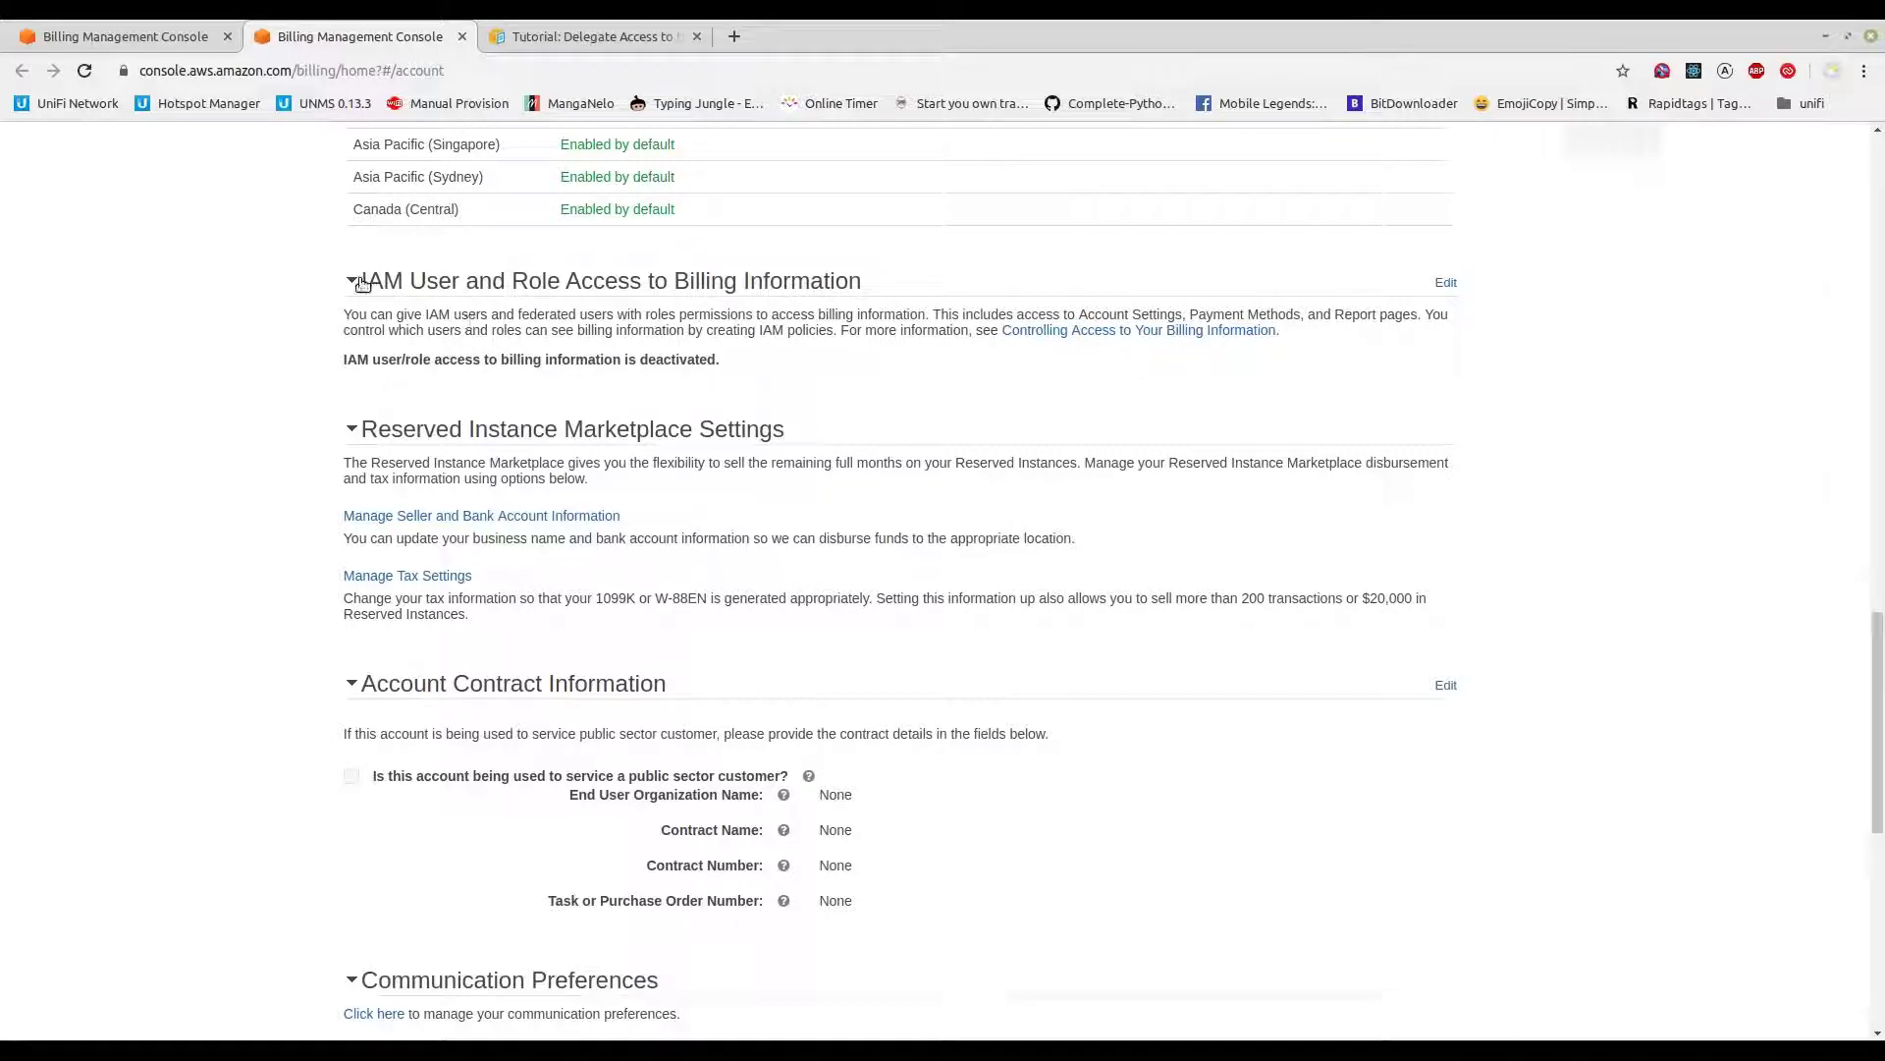
left_click_drag(926, 294, 361, 280)
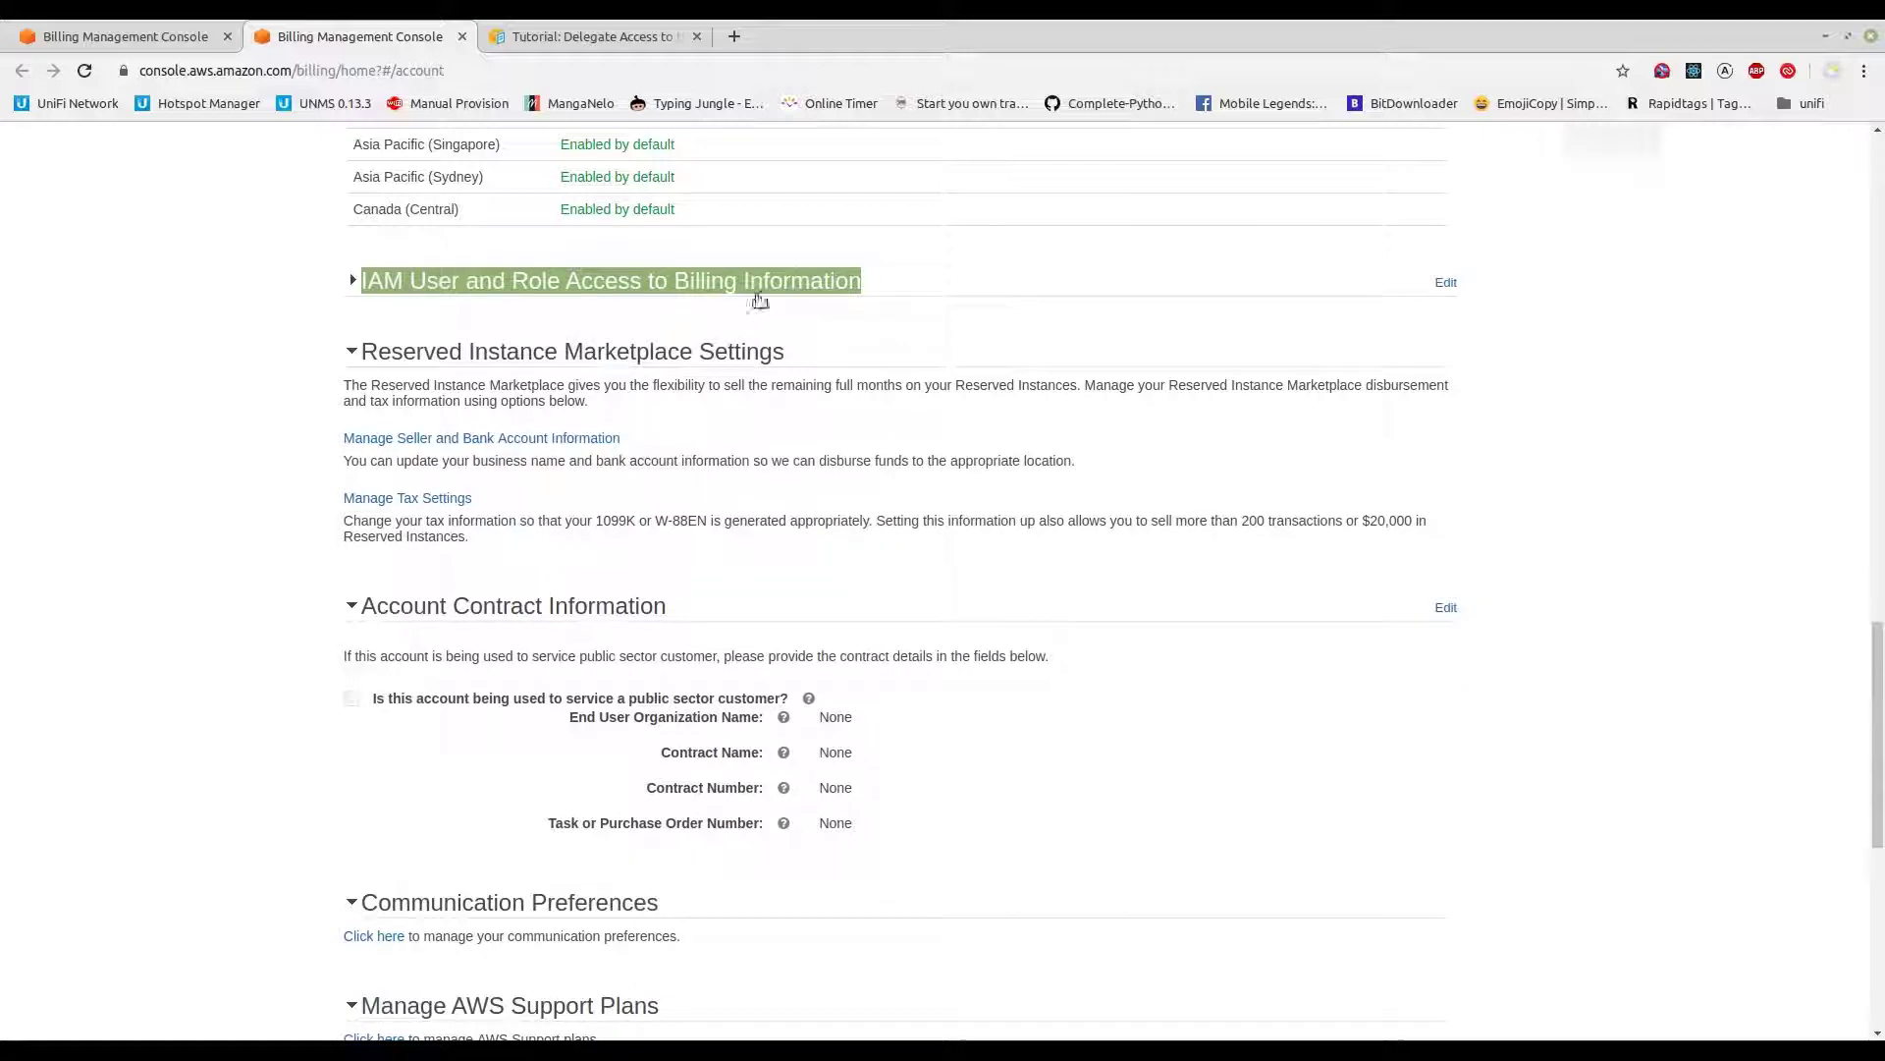
left_click(777, 300)
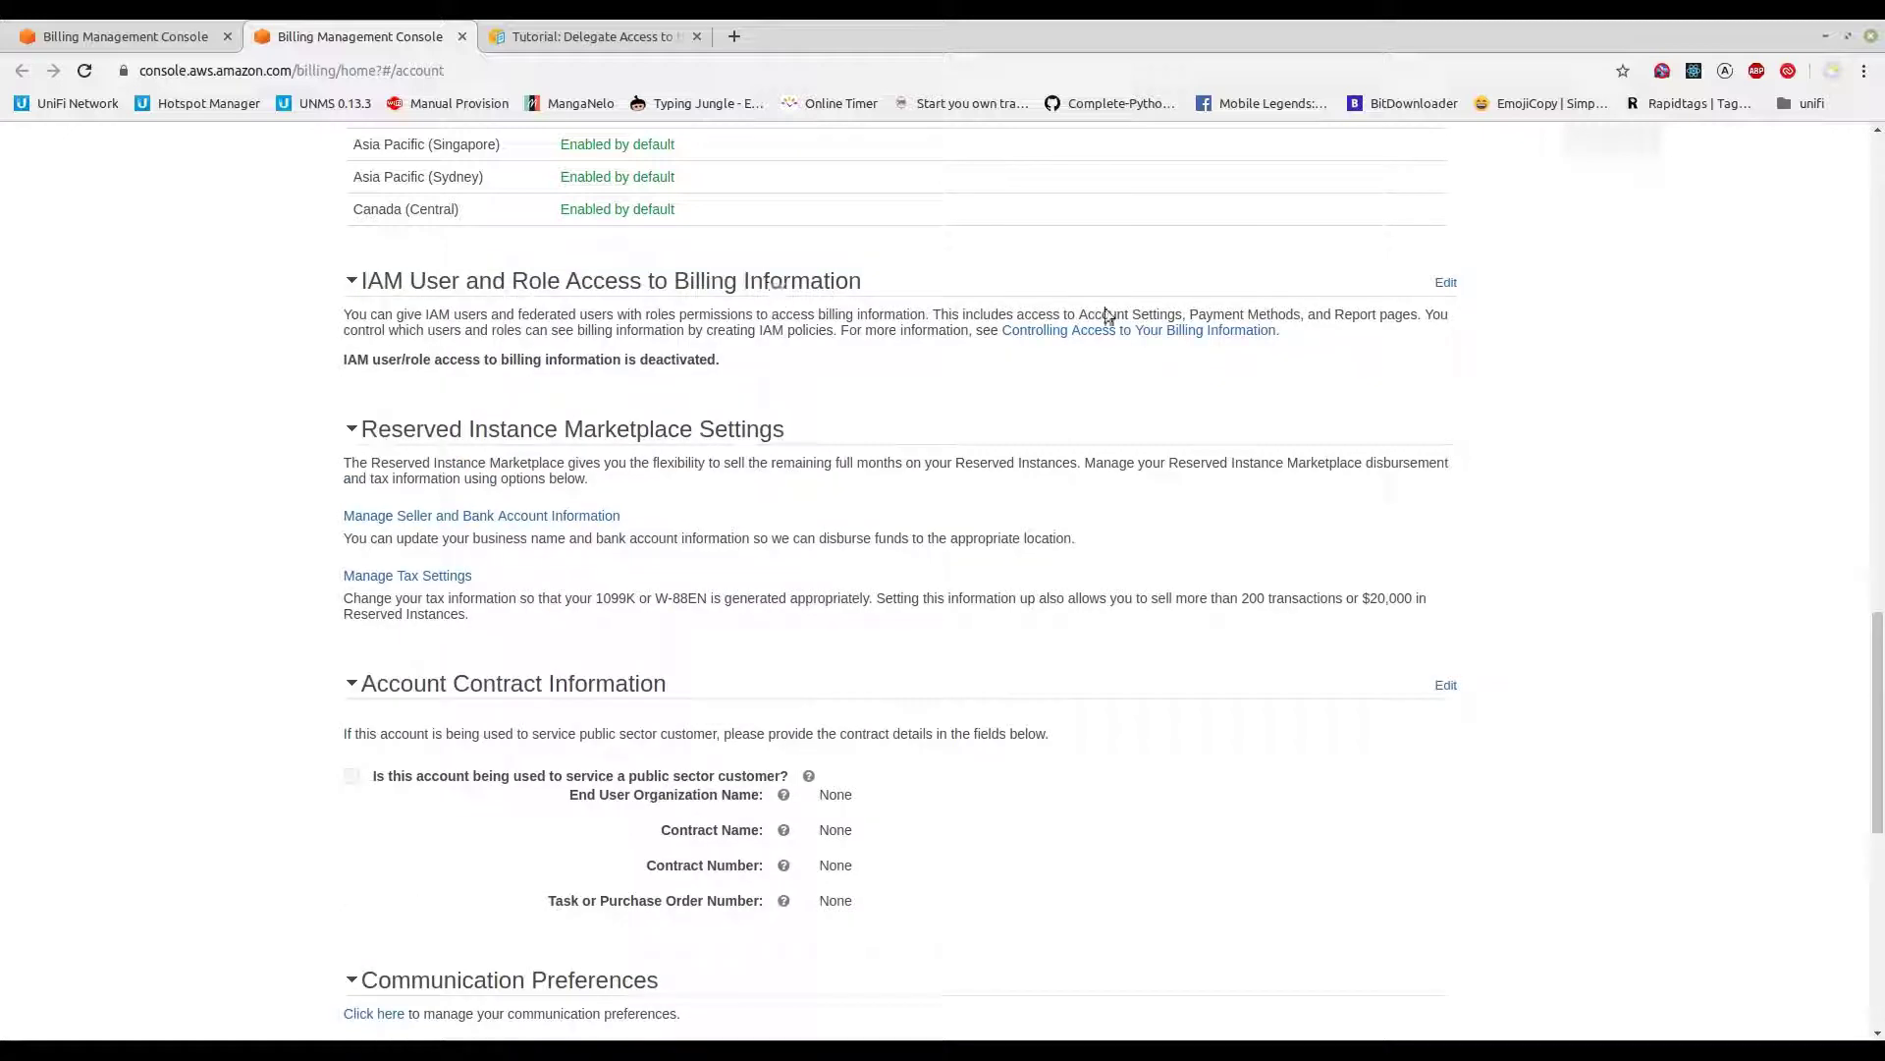
- Edit IAM User and Role Access to Billing Information, enable Activate IAM Access and update the setting
left_click(1443, 284)
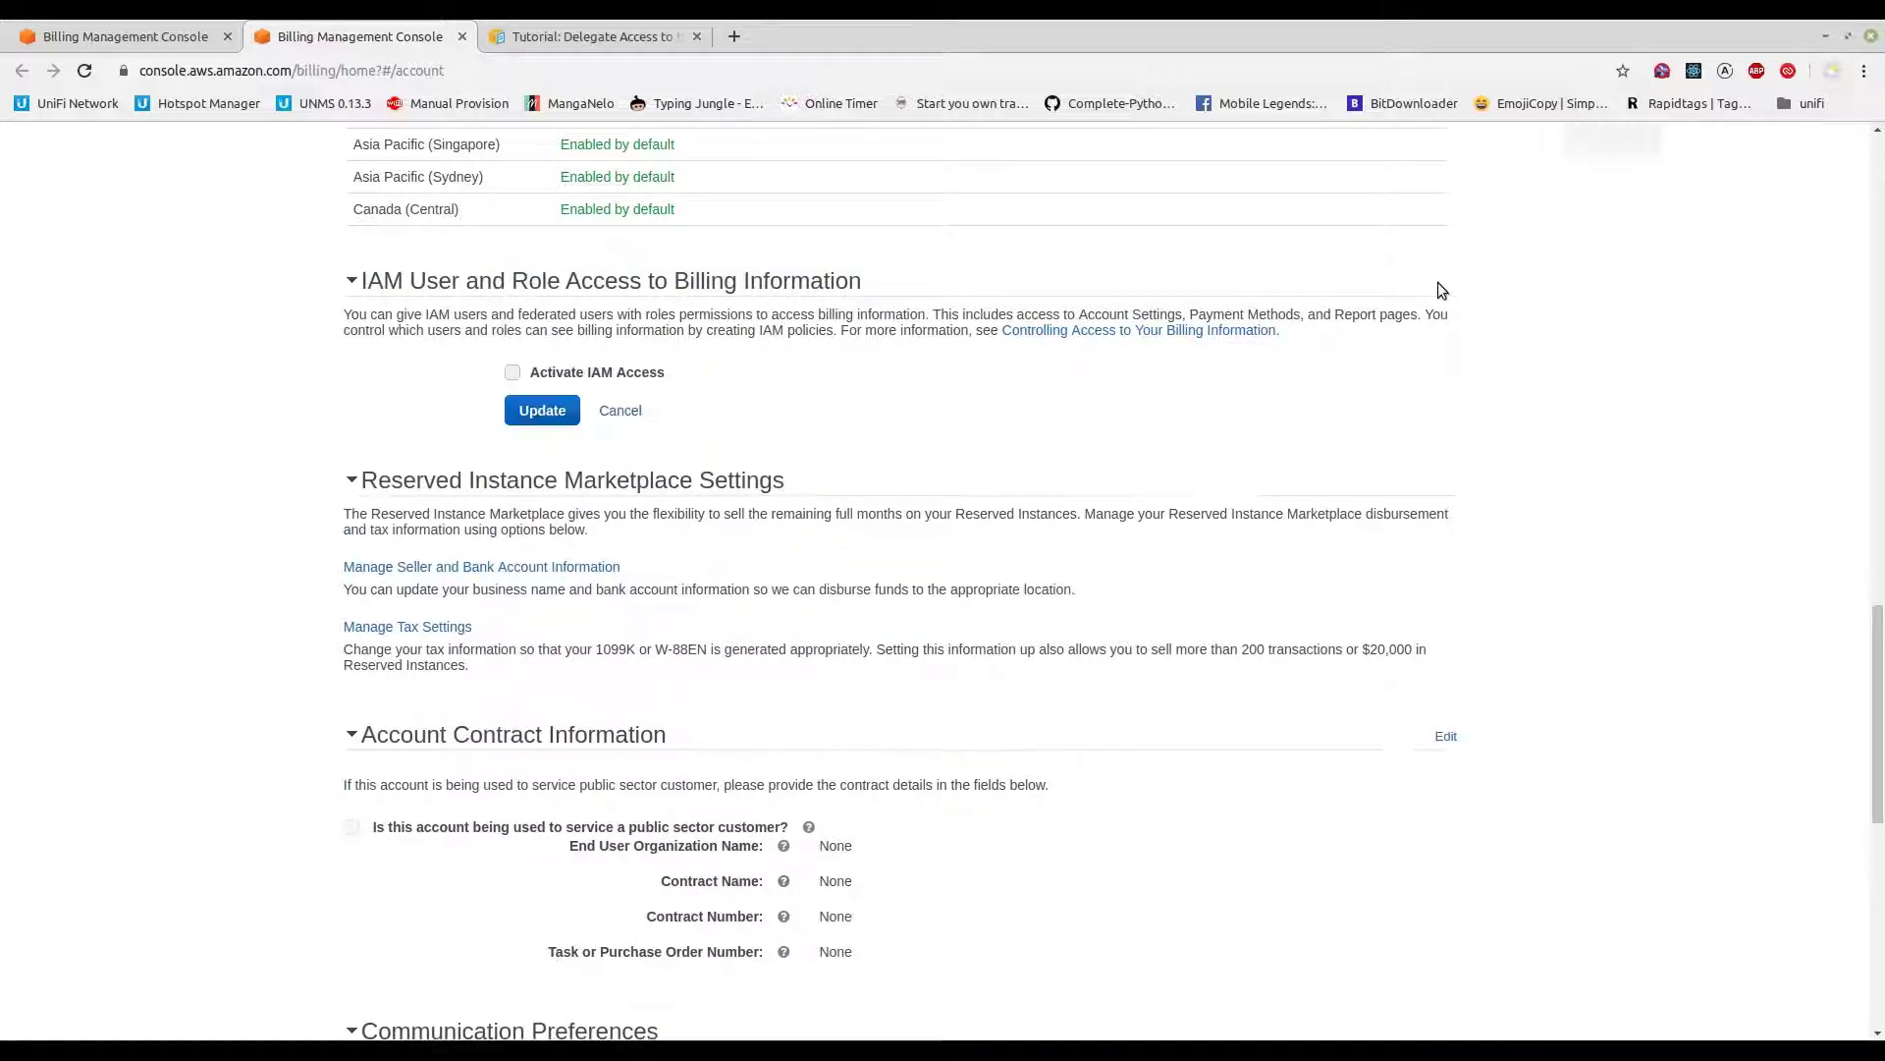
left_click(510, 374)
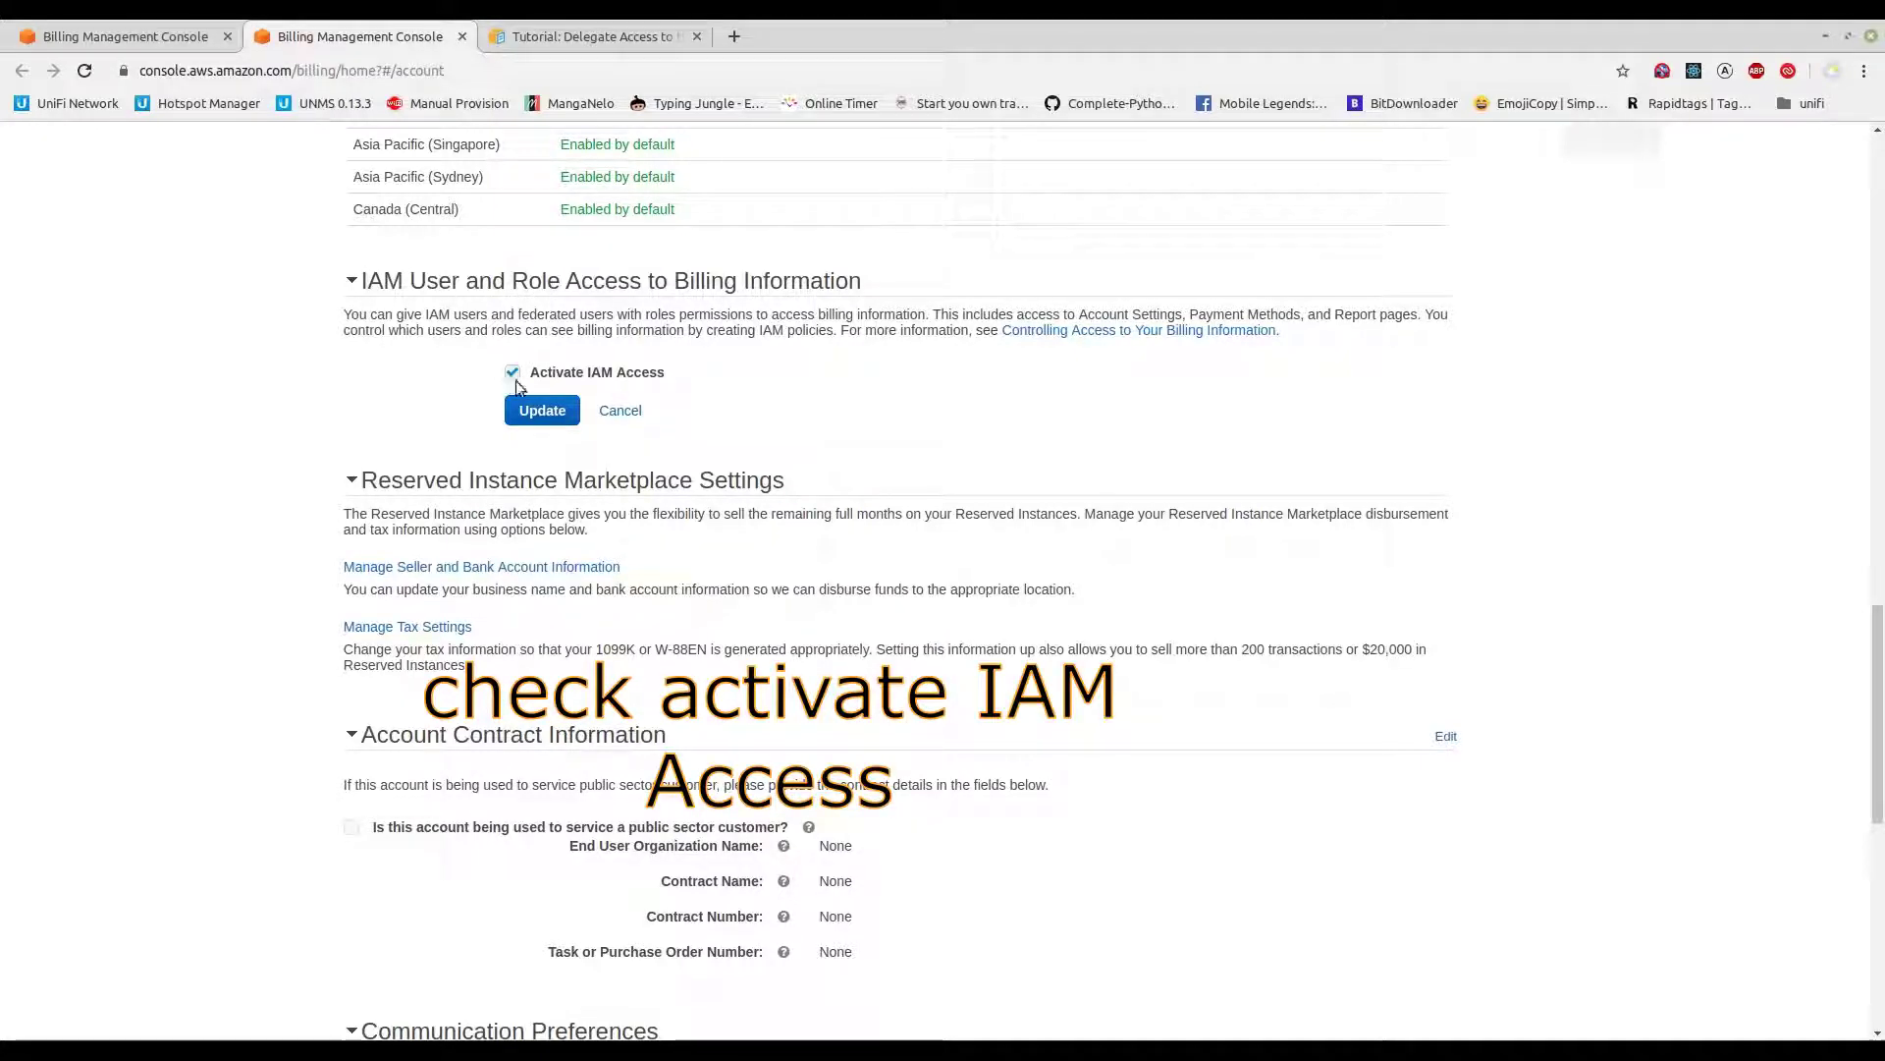
left_click(557, 412)
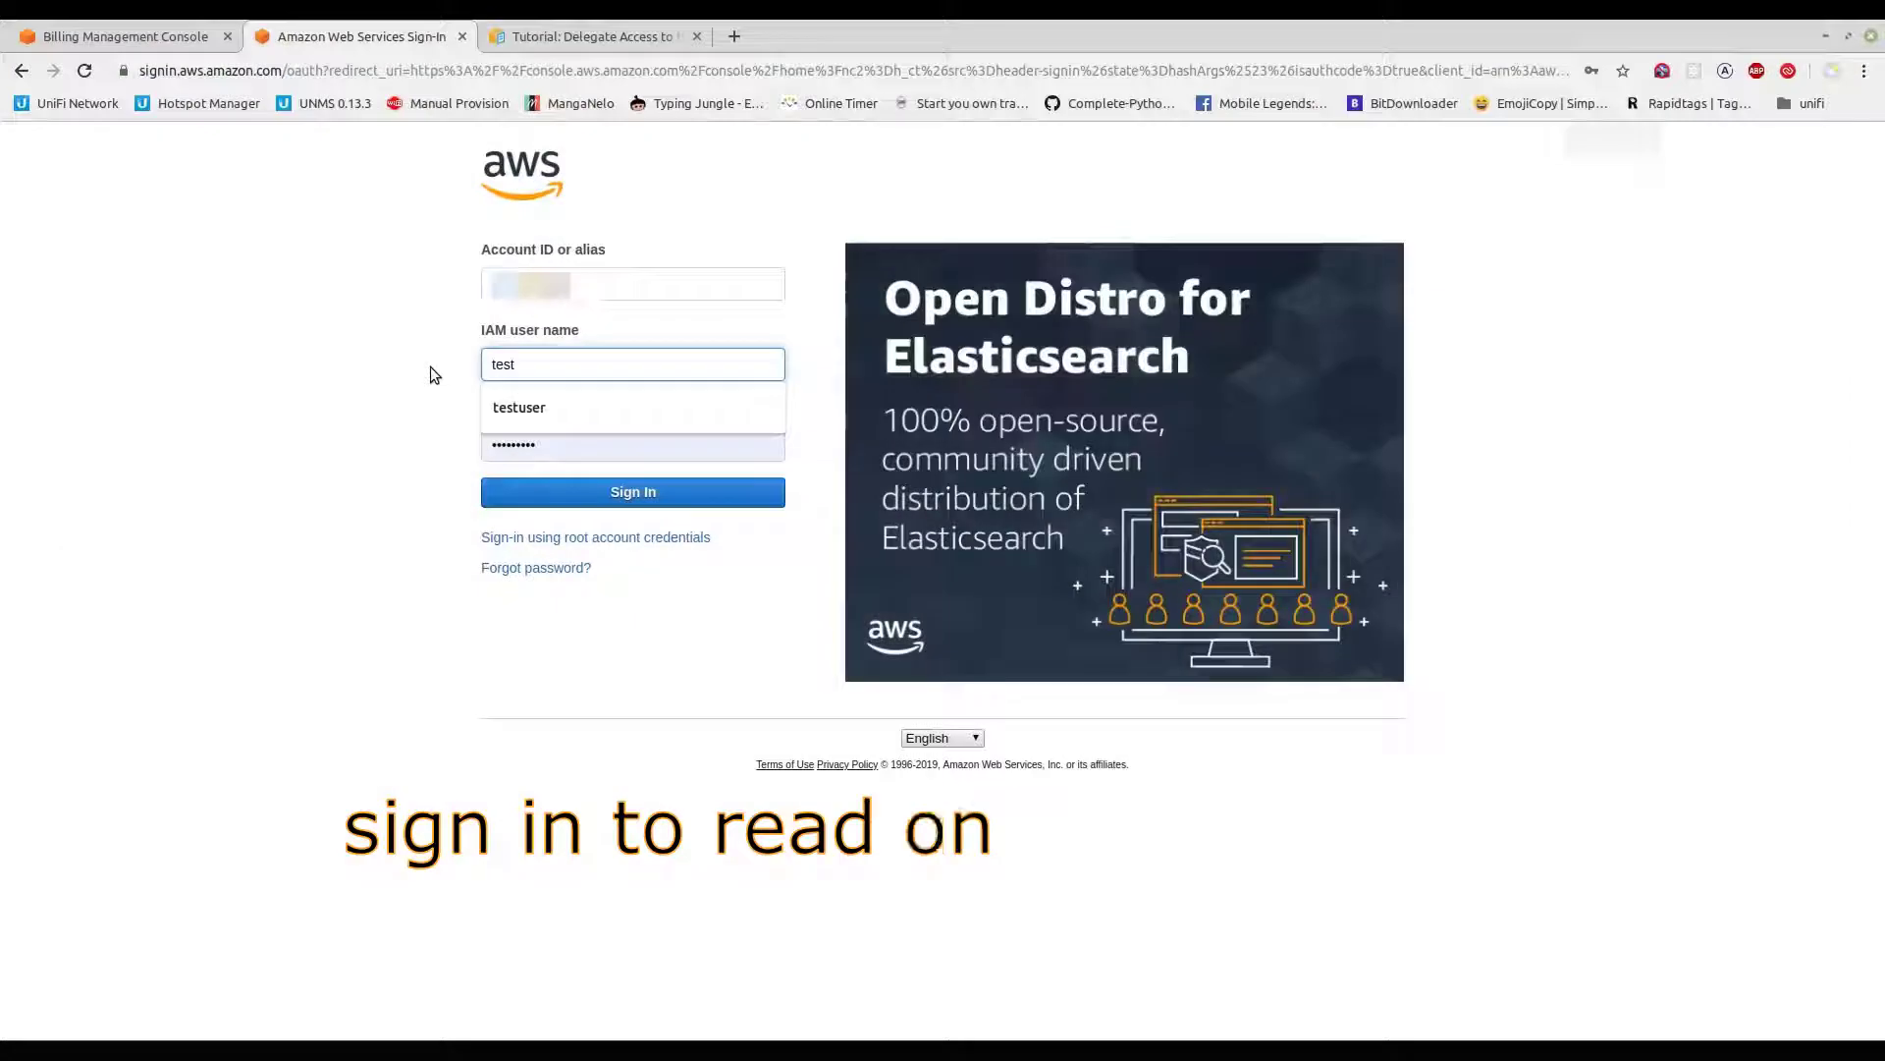
- Sign in as testuser again by entering the account password, and dismiss the browser's offer to save it
key("Down")
key("Tab")
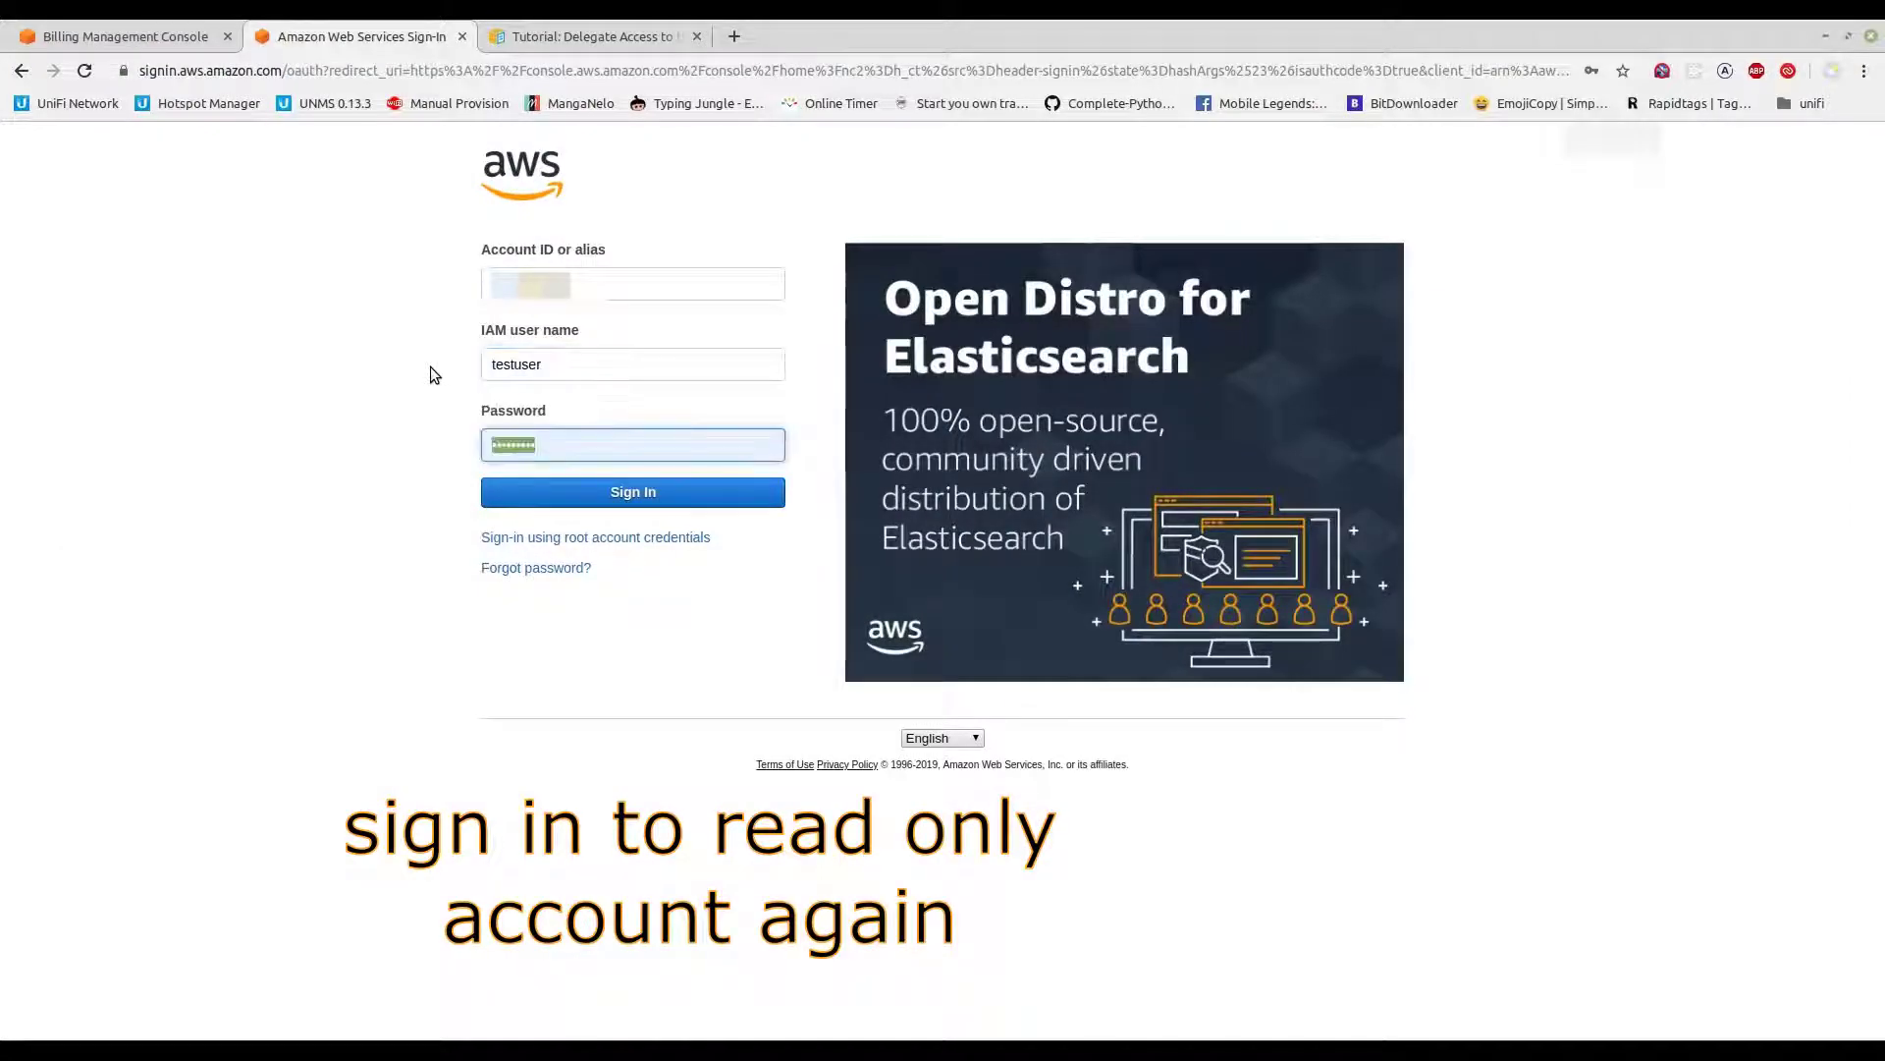
type("••••")
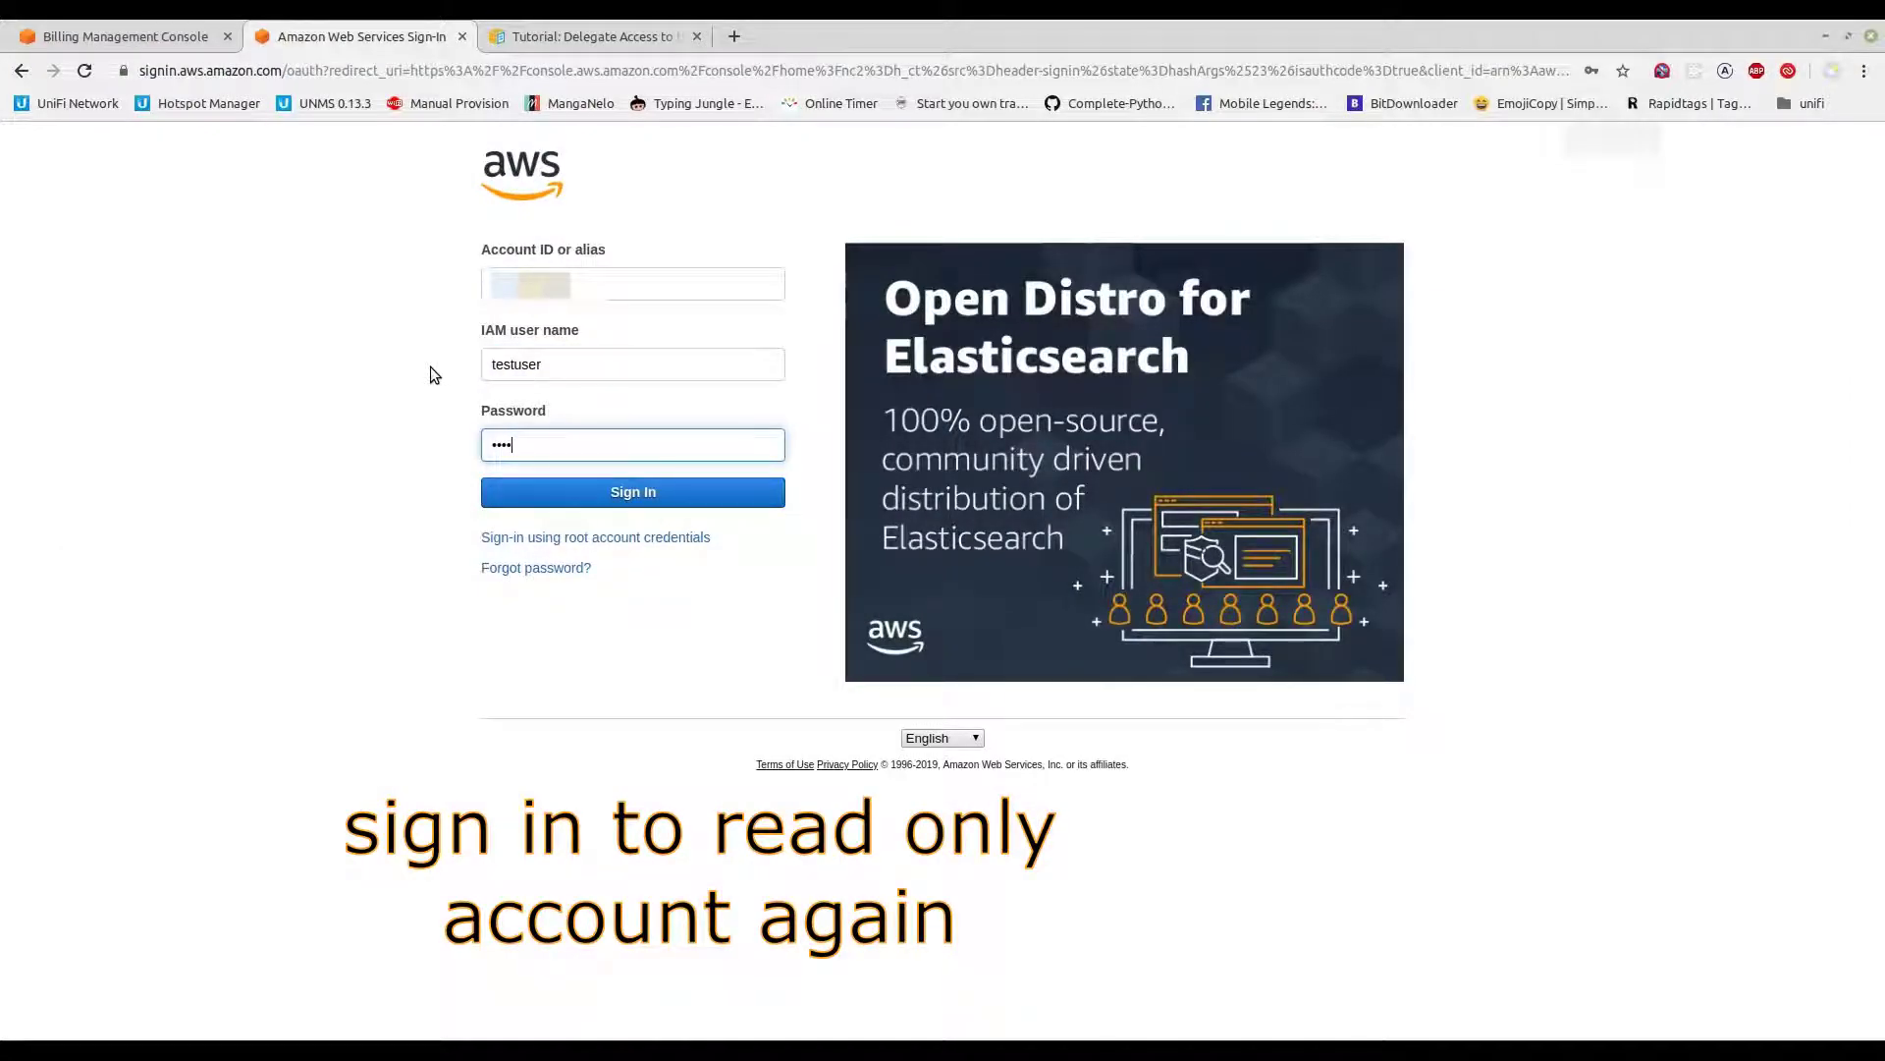
type("•••••")
key("Return")
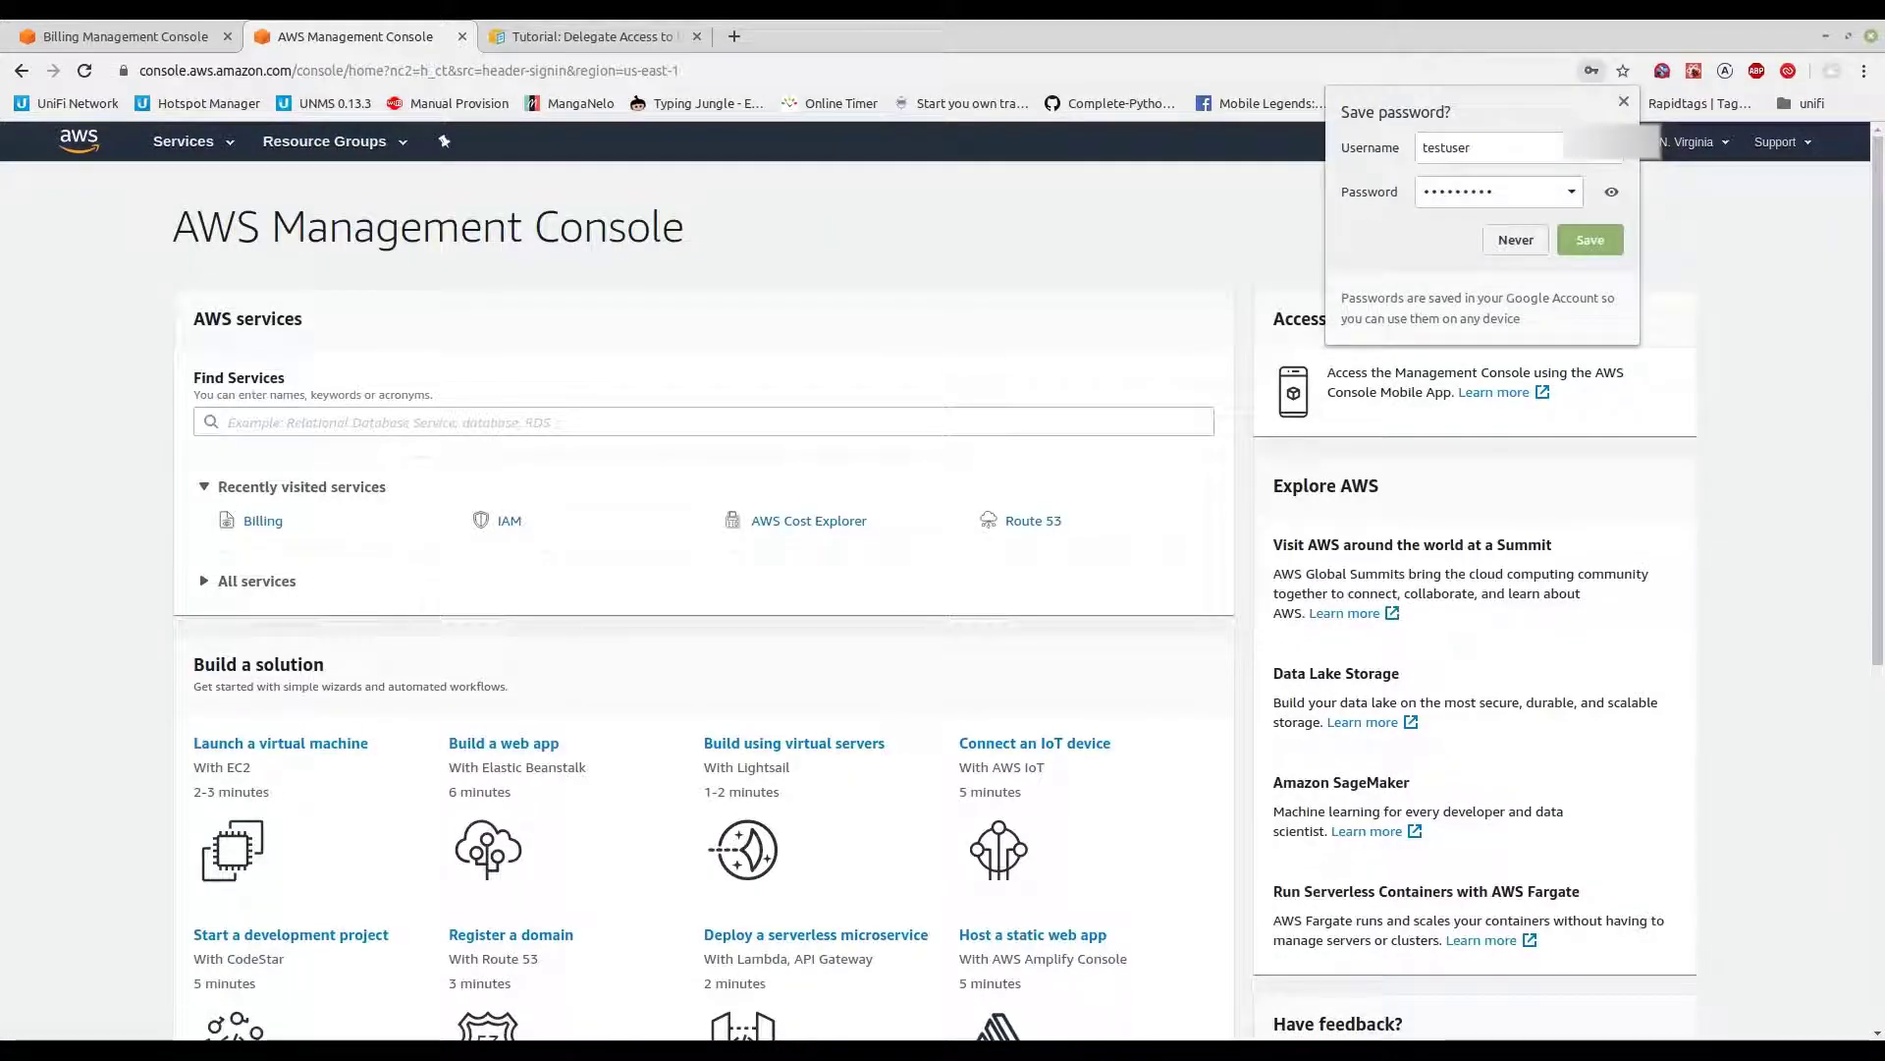
left_click(1625, 104)
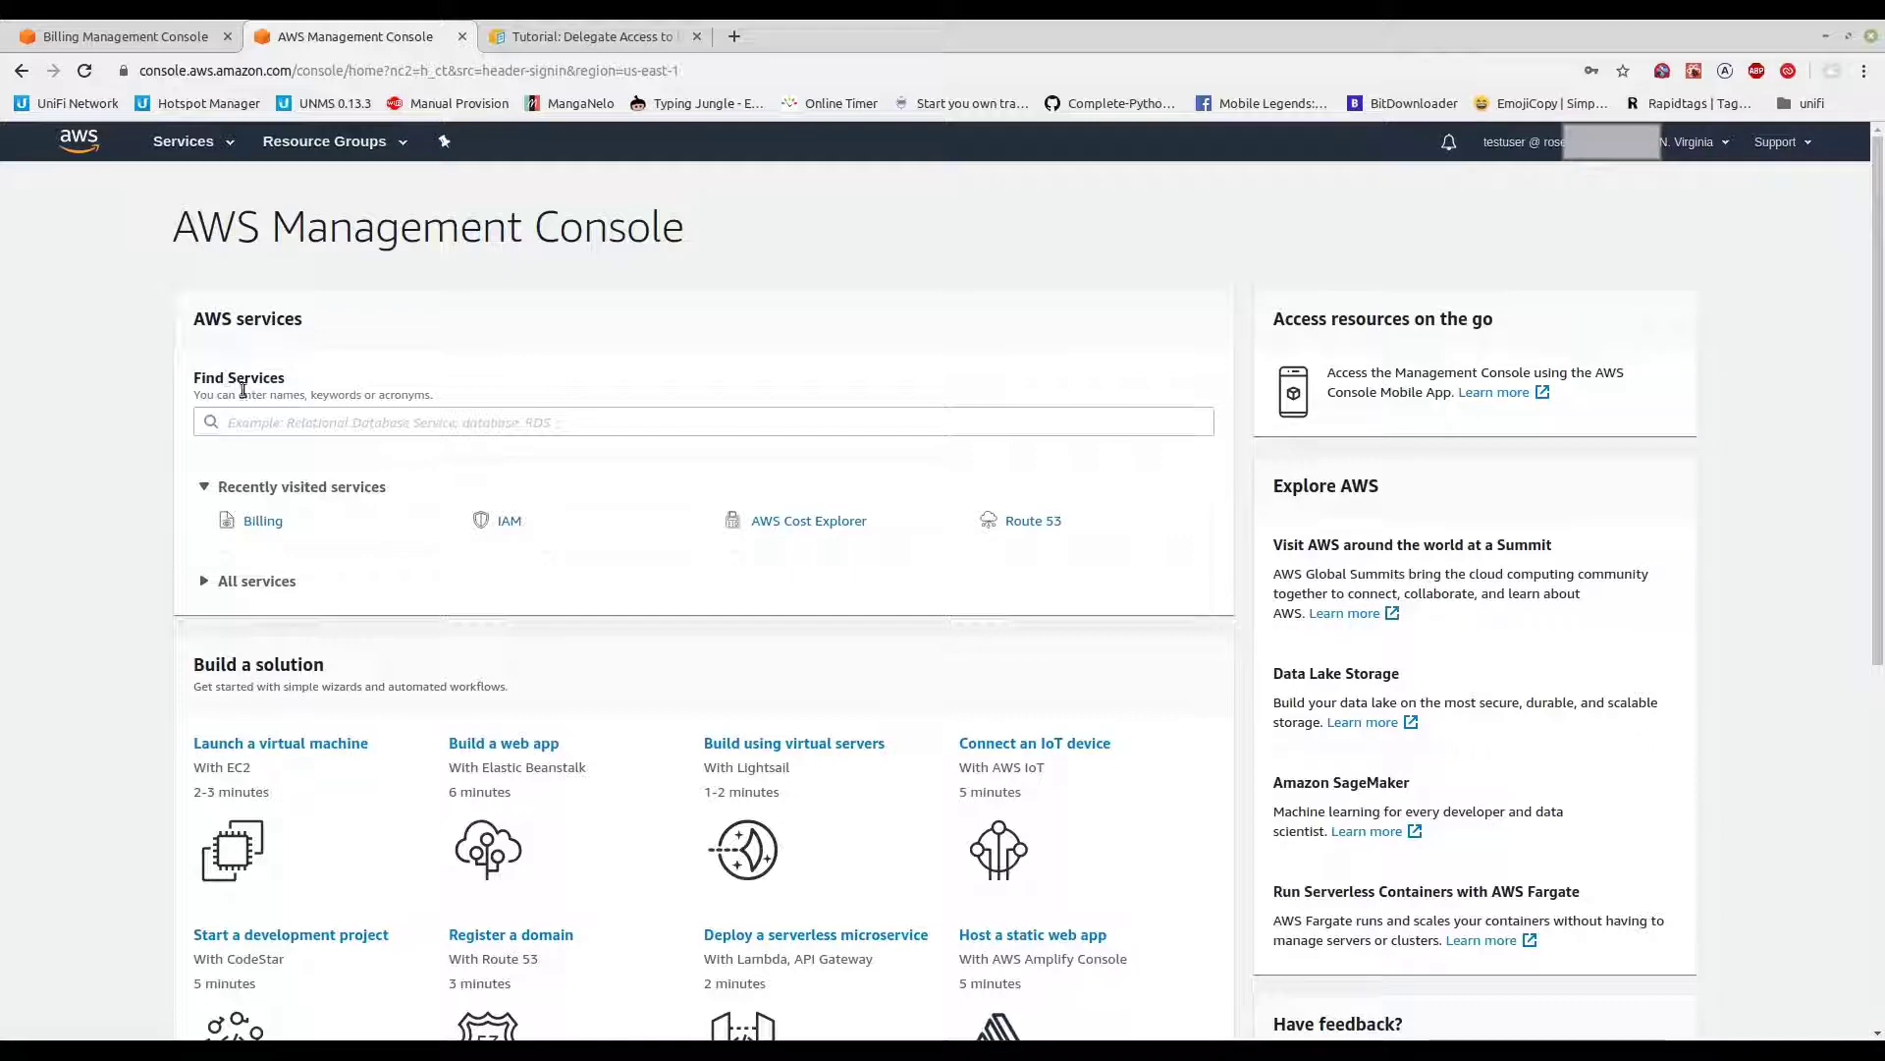
- Search the services for "bill", open Billing as testuser and inspect the spend summary chart
left_click(236, 147)
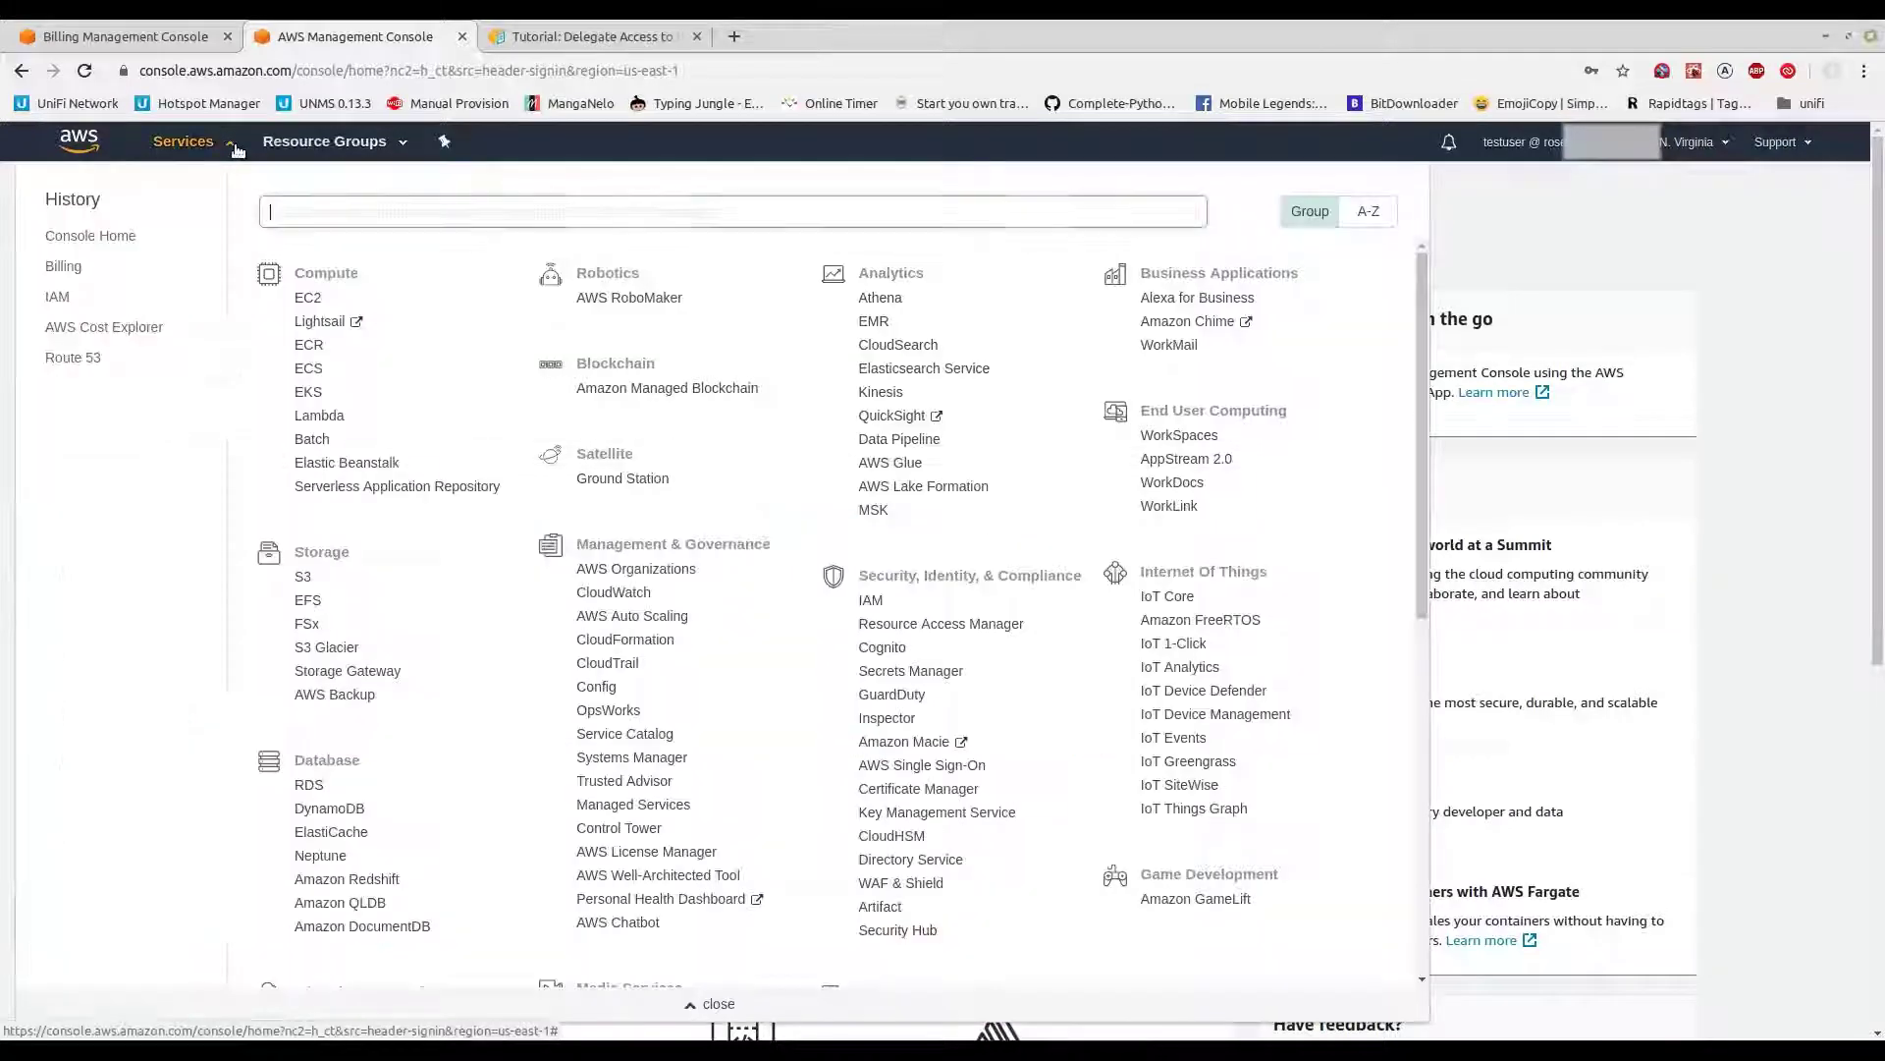
type("bill")
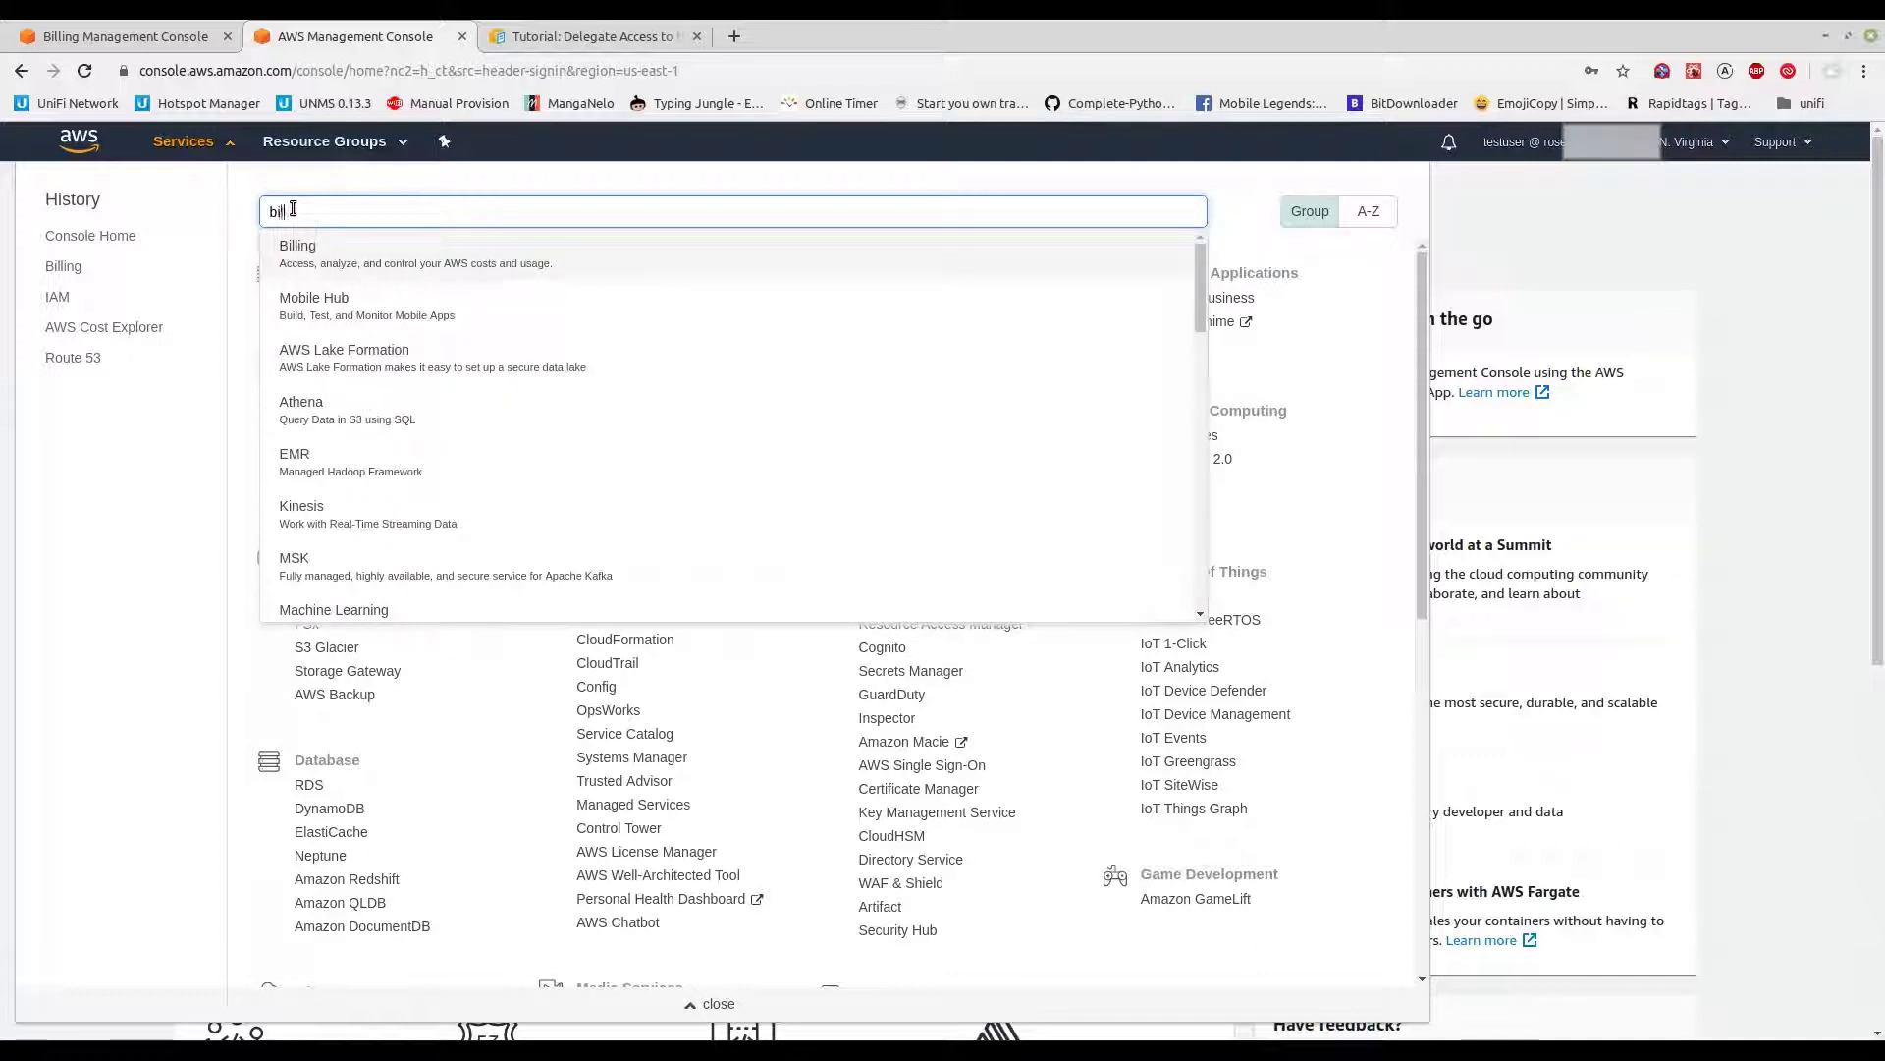
left_click(308, 258)
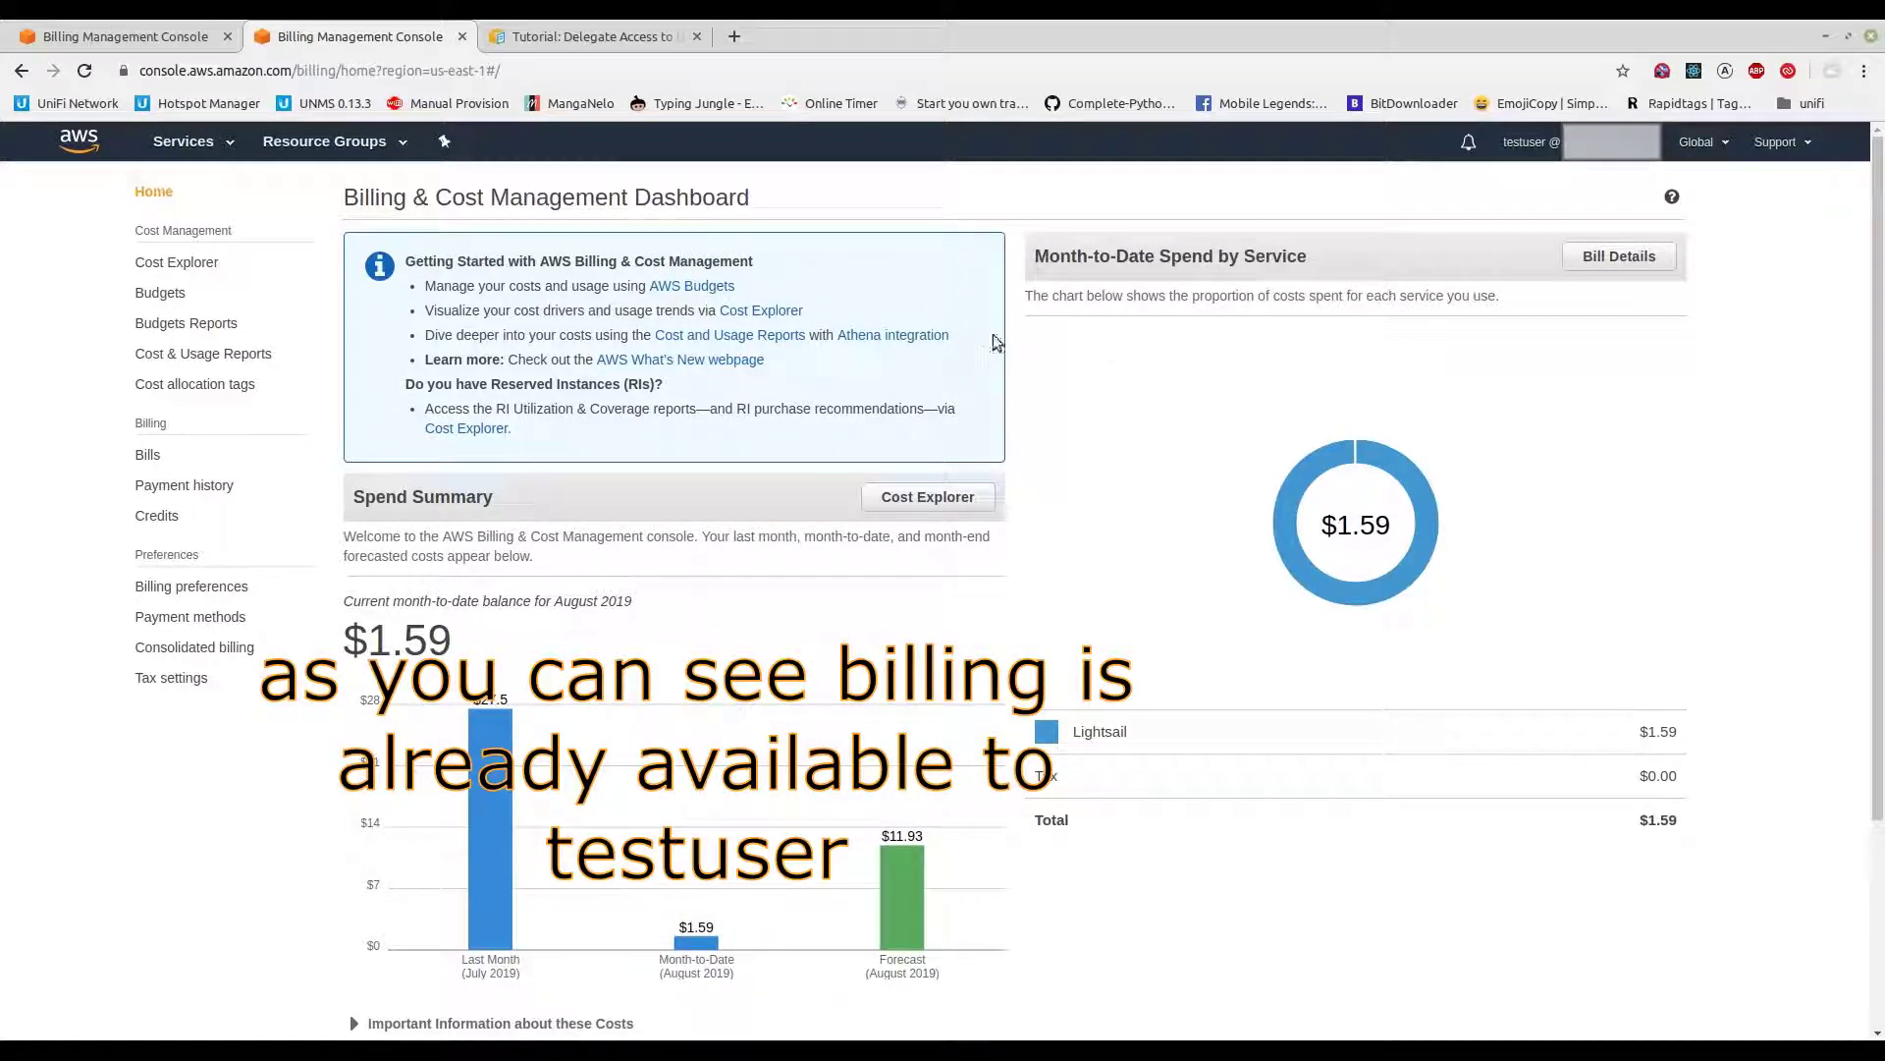
mouse_move(749, 928)
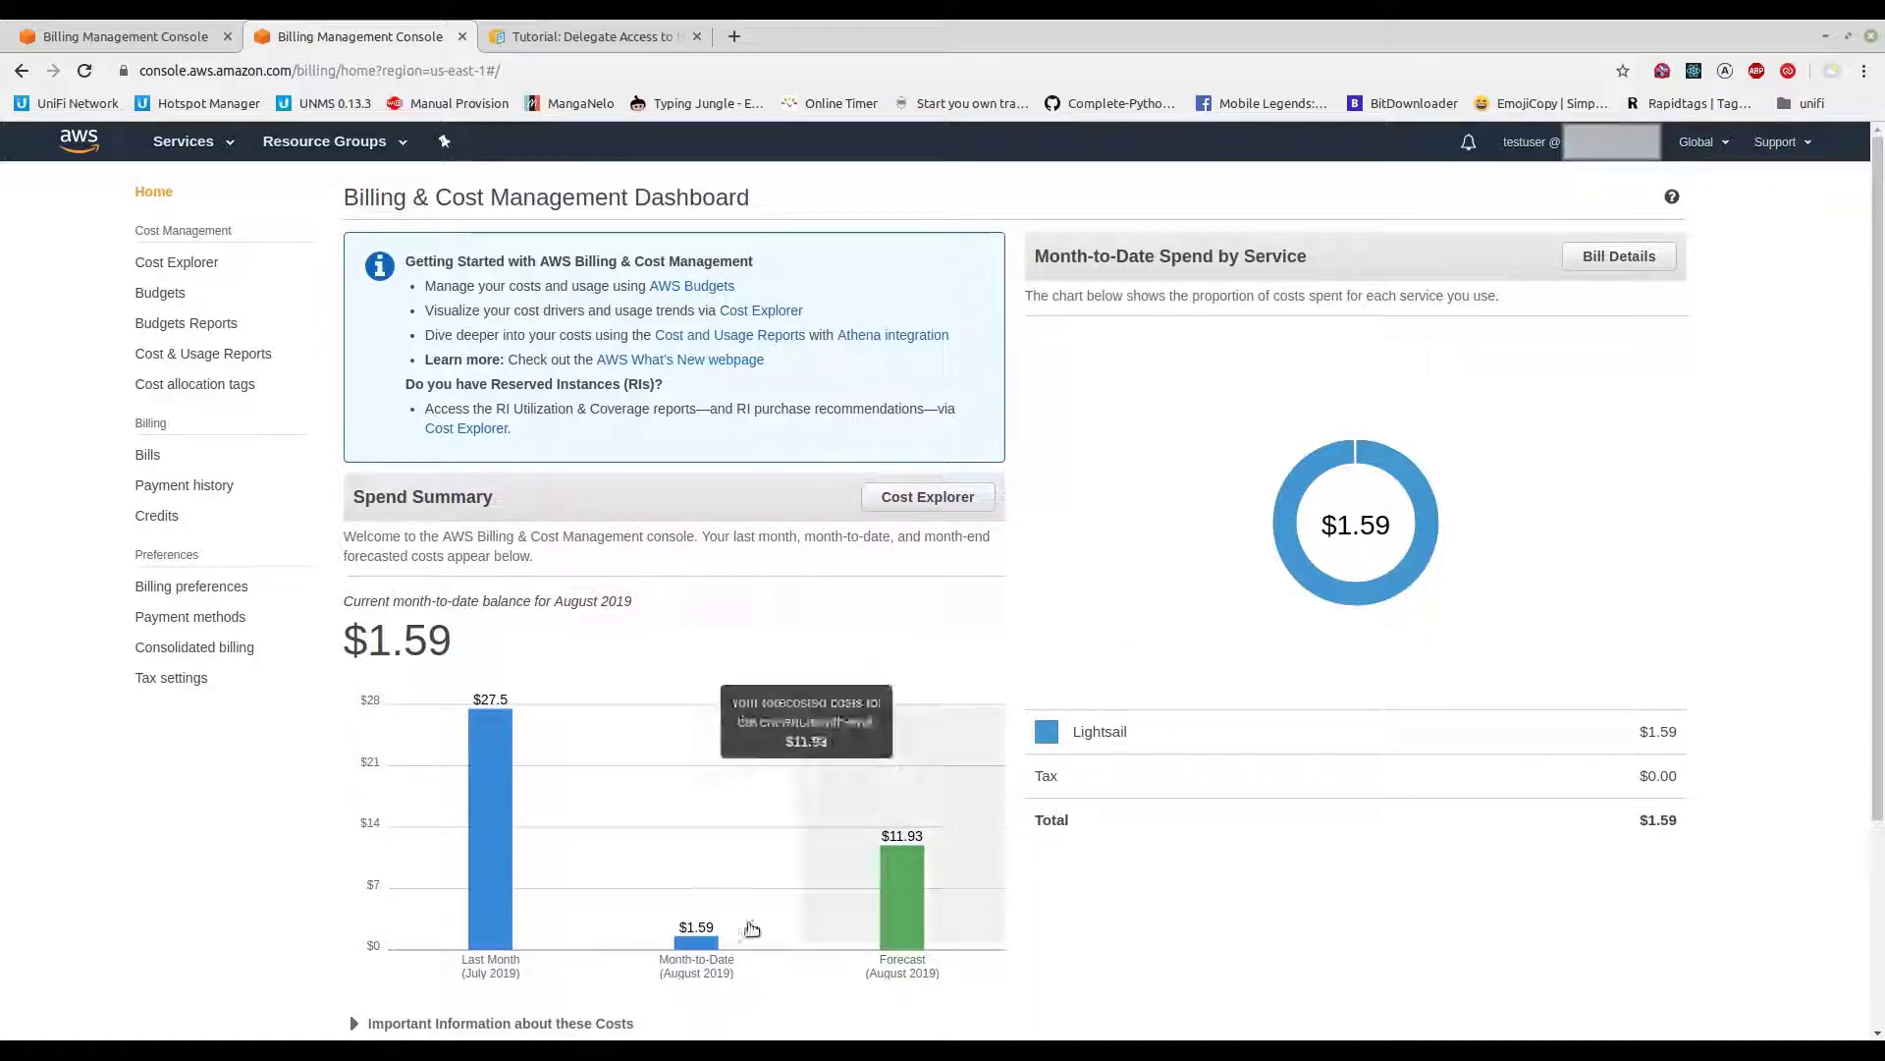